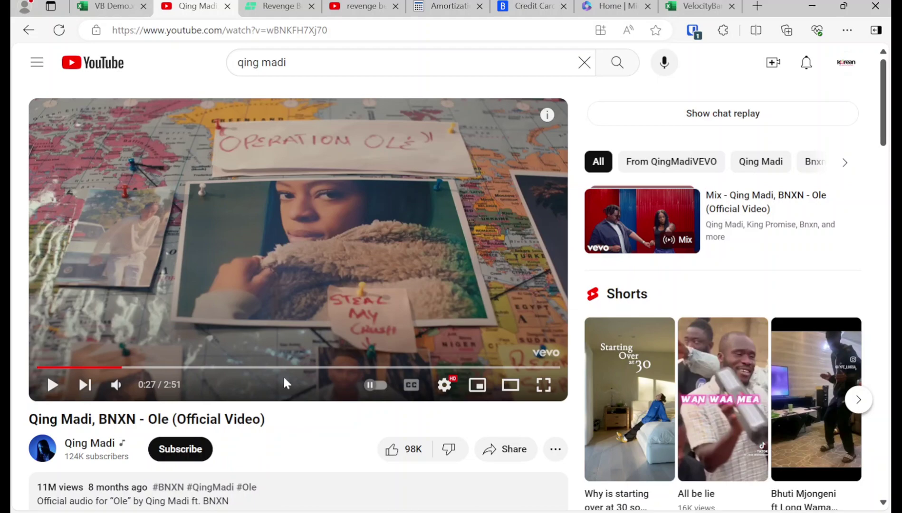
- Switch to the VB Demo workbook in Excel and select the Average American cash flow cell, B5
{"action": "left_click", "coordinate": [279, 6]}
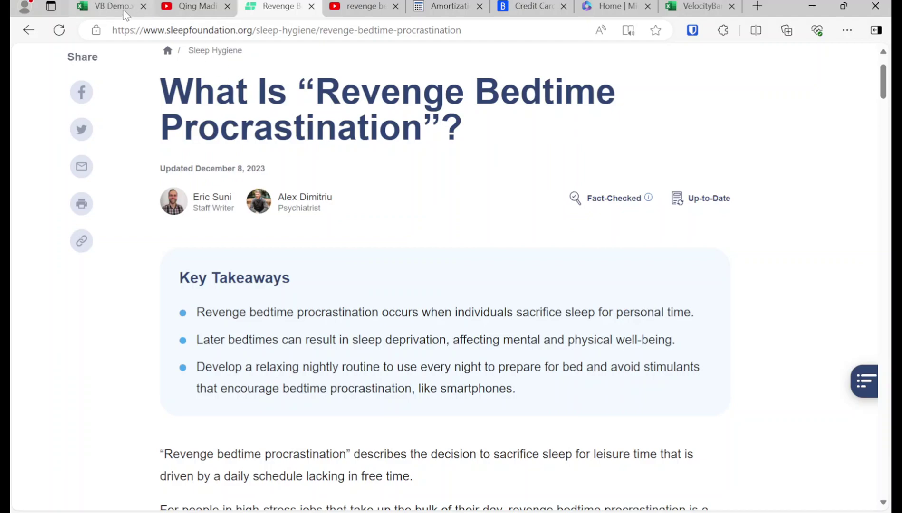
{"action": "left_click", "coordinate": [108, 6]}
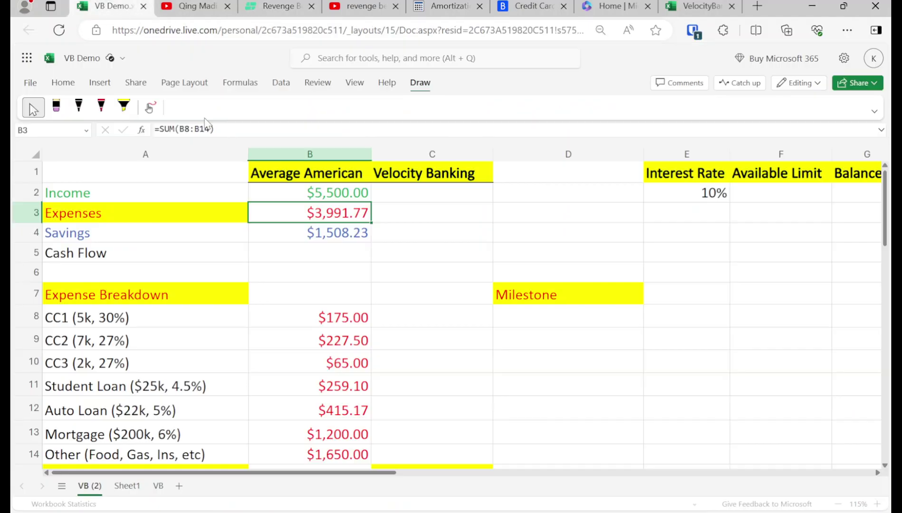
{"action": "left_click", "coordinate": [365, 244]}
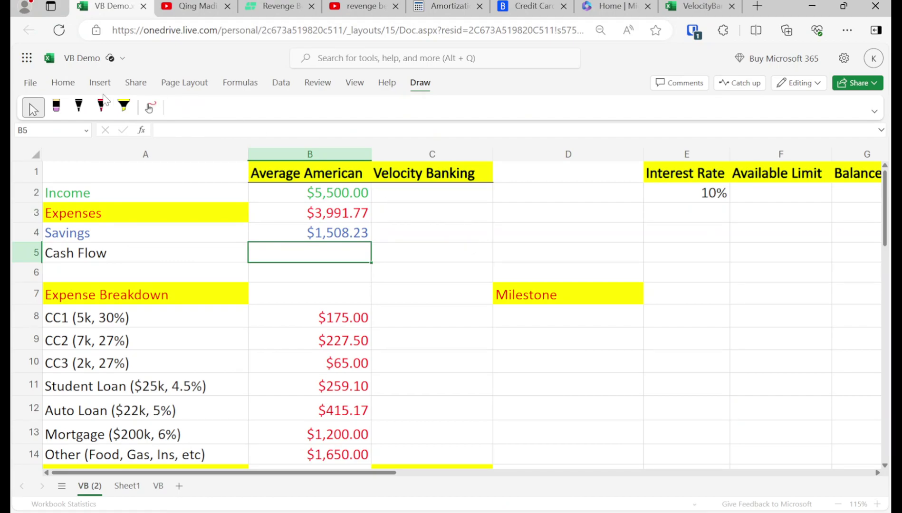
{"action": "left_click", "coordinate": [65, 83]}
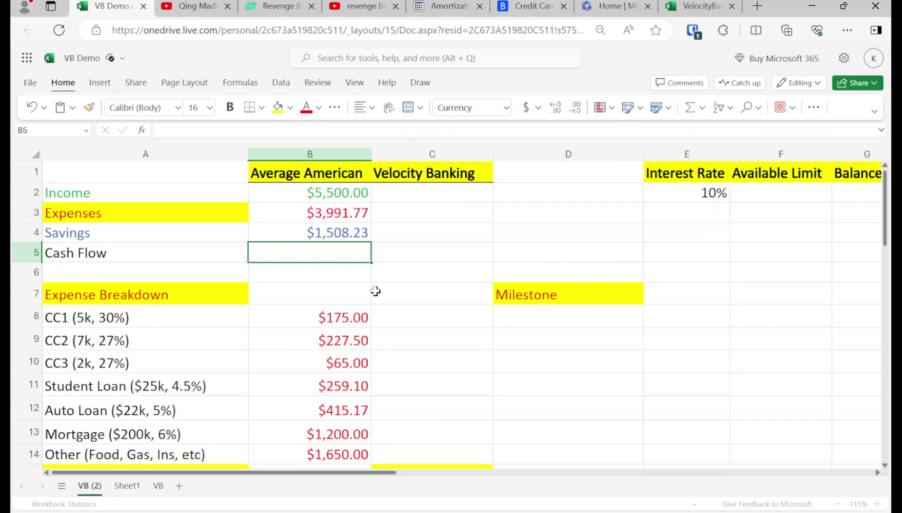
- Clear the credit card debt payoff text in A16 beneath the Goal heading
{"action": "key", "text": "Down"}
{"action": "key", "text": "Down"}
{"action": "key", "text": "Down"}
{"action": "key", "text": "Down"}
{"action": "key", "text": "Down"}
{"action": "key", "text": "Down"}
{"action": "key", "text": "Down"}
{"action": "key", "text": "Down"}
{"action": "key", "text": "Down"}
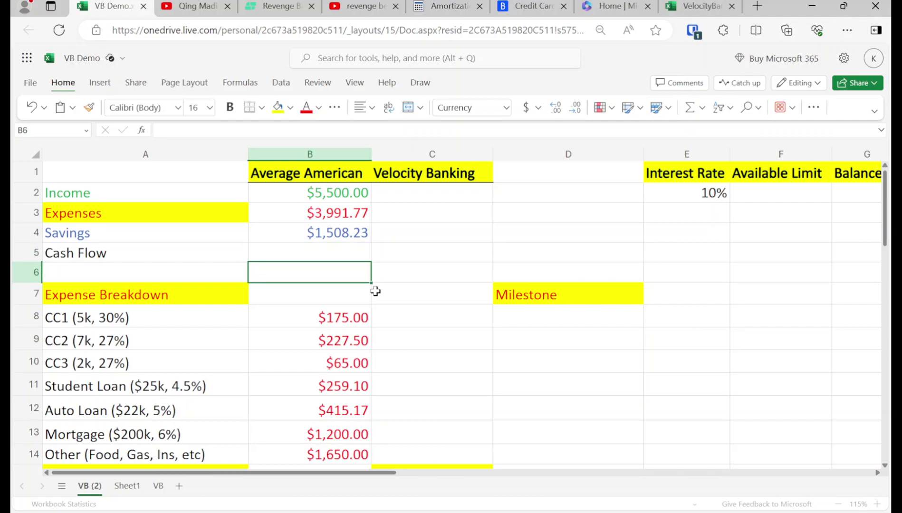
{"action": "key", "text": "Right"}
{"action": "key", "text": "Down"}
{"action": "key", "text": "Down"}
{"action": "key", "text": "Down"}
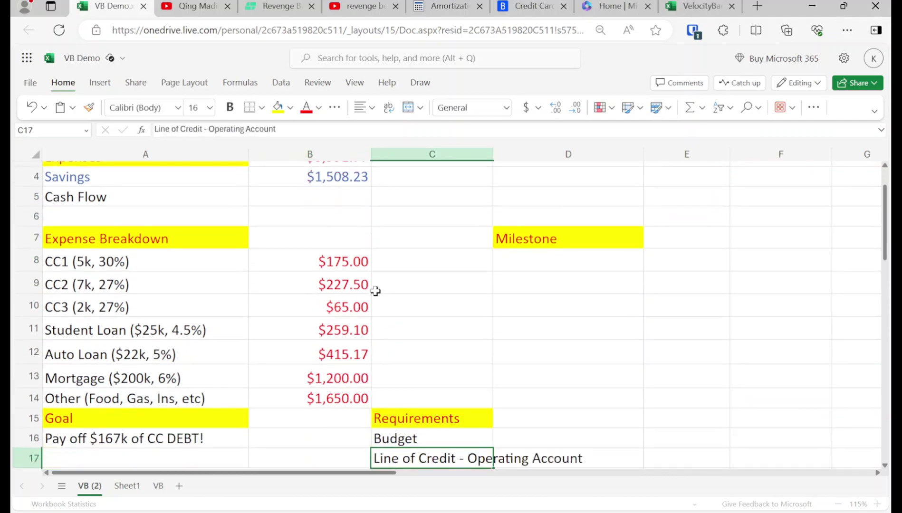
{"action": "key", "text": "Up"}
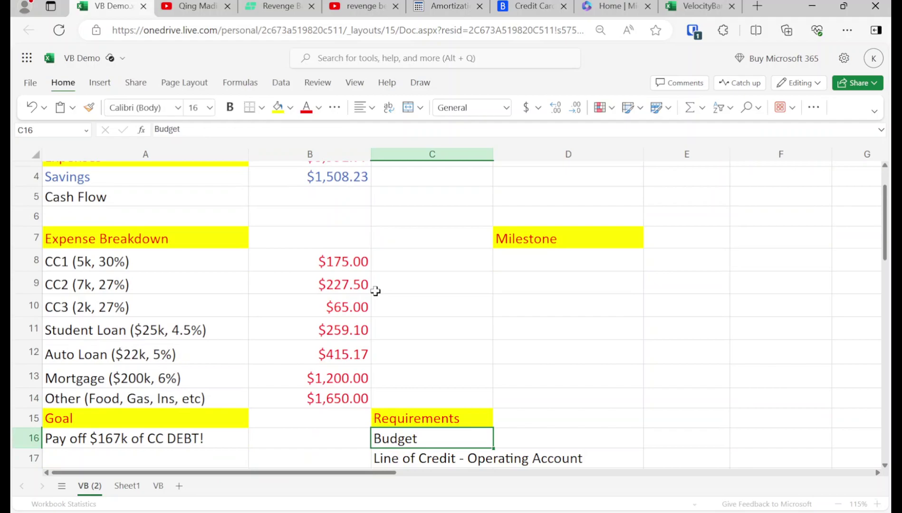
{"action": "key", "text": "Left"}
{"action": "key", "text": "Left"}
{"action": "key", "text": "Delete"}
- Check the Requirements section beside the Goal heading and return to the beginning of the budget sheet
{"action": "key", "text": "Right"}
{"action": "key", "text": "Right"}
{"action": "key", "text": "Up"}
{"action": "key", "text": "Up"}
{"action": "key", "text": "Down"}
{"action": "key", "text": "Down"}
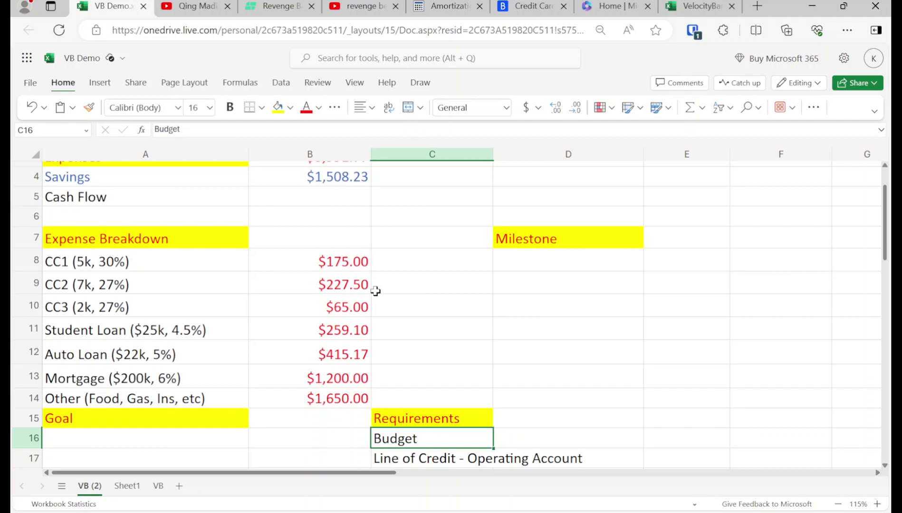
{"action": "key", "text": "Up"}
{"action": "key", "text": "Up"}
{"action": "key", "text": "Up"}
{"action": "key", "text": "Up"}
{"action": "key", "text": "Up"}
{"action": "key", "text": "Up"}
{"action": "key", "text": "Up"}
{"action": "key", "text": "Up"}
{"action": "key", "text": "Up"}
{"action": "key", "text": "Up"}
{"action": "key", "text": "Up"}
{"action": "key", "text": "Up"}
{"action": "key", "text": "Up"}
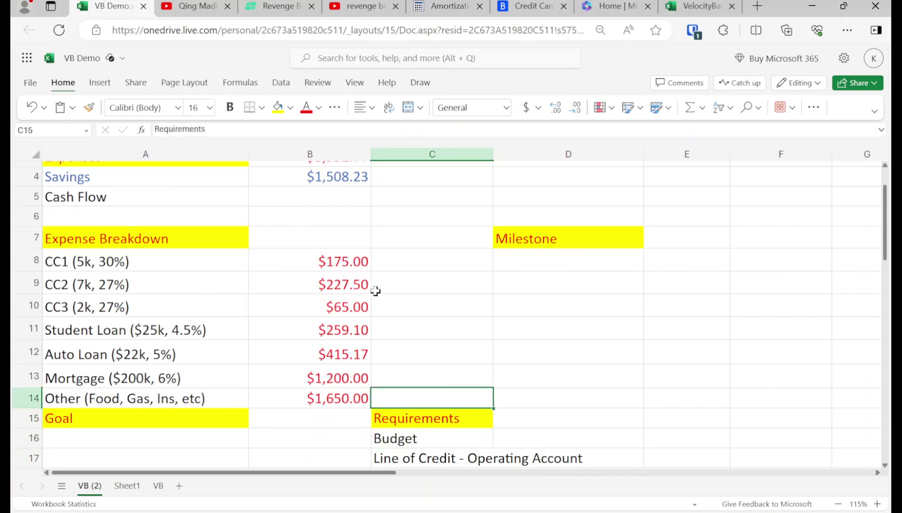
{"action": "key", "text": "Left"}
{"action": "key", "text": "Left"}
{"action": "key", "text": "Up"}
{"action": "key", "text": "Up"}
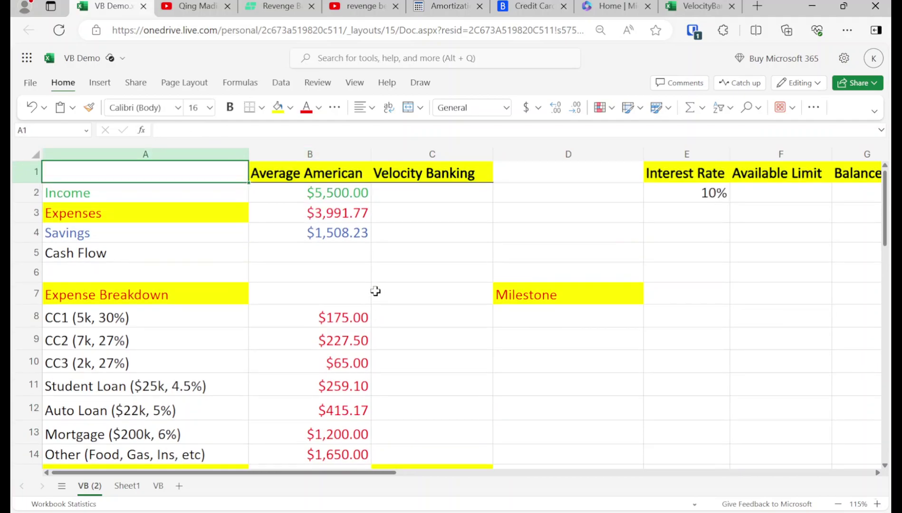
- Go through the budget's row labels from Income down to the first credit card expense
{"action": "key", "text": "Down"}
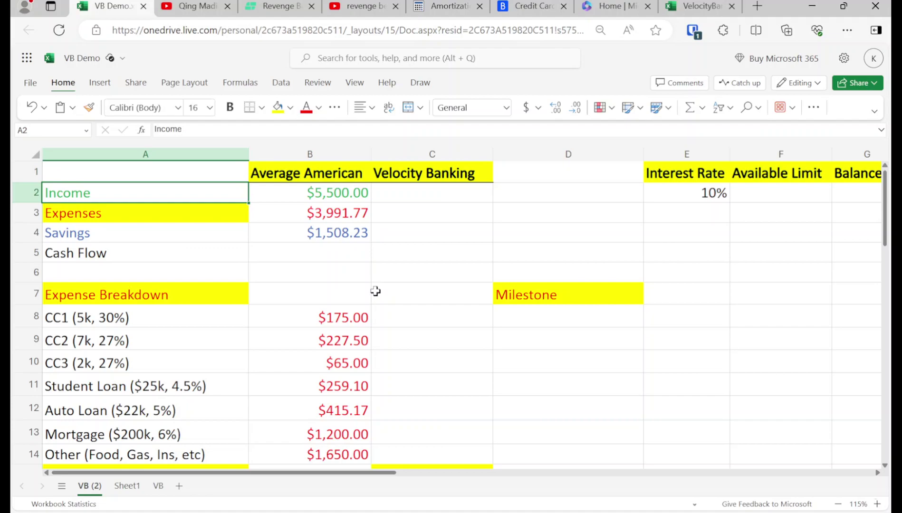
{"action": "key", "text": "Down"}
{"action": "key", "text": "Down"}
{"action": "key", "text": "Down"}
{"action": "key", "text": "Down"}
{"action": "key", "text": "Down"}
{"action": "key", "text": "Down"}
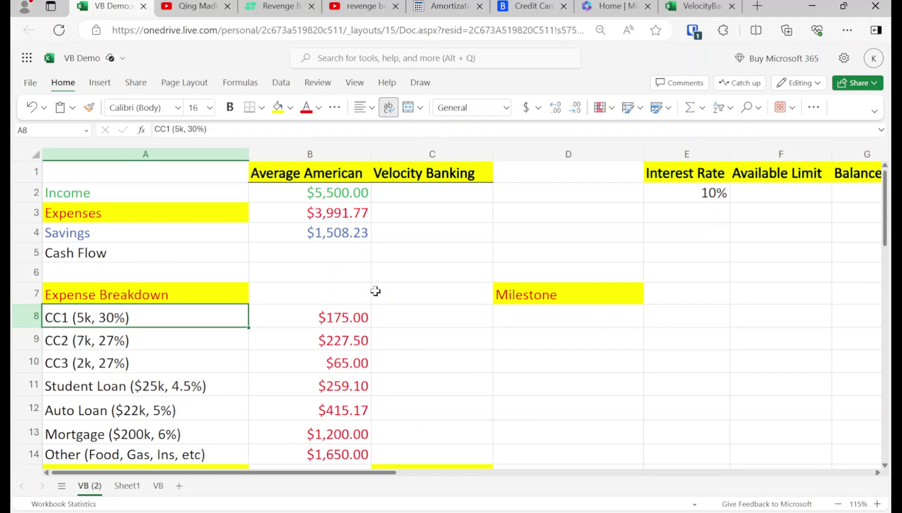
- Examine the Average American income, total expenses and savings cells and the formulas behind them
{"action": "key", "text": "Right"}
{"action": "key", "text": "Up"}
{"action": "key", "text": "Up"}
{"action": "key", "text": "Up"}
{"action": "key", "text": "Up"}
{"action": "key", "text": "Up"}
{"action": "key", "text": "Up"}
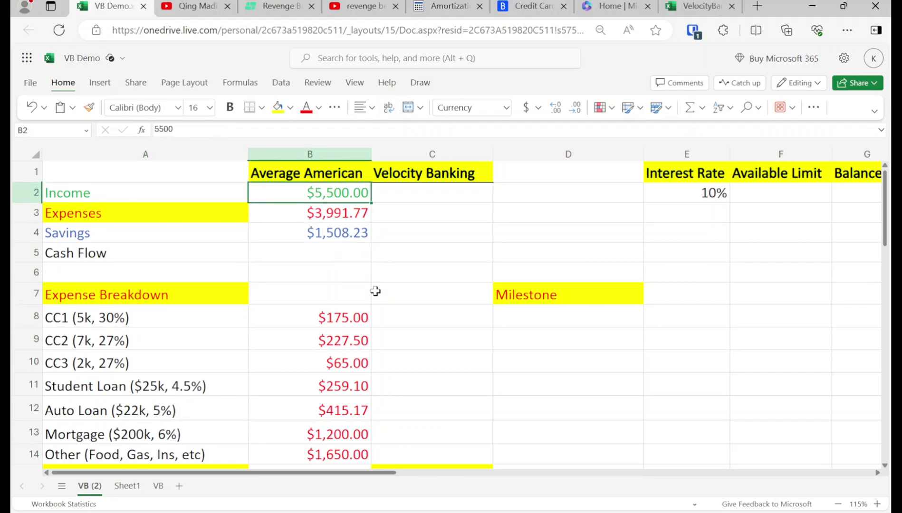
{"action": "key", "text": "Down"}
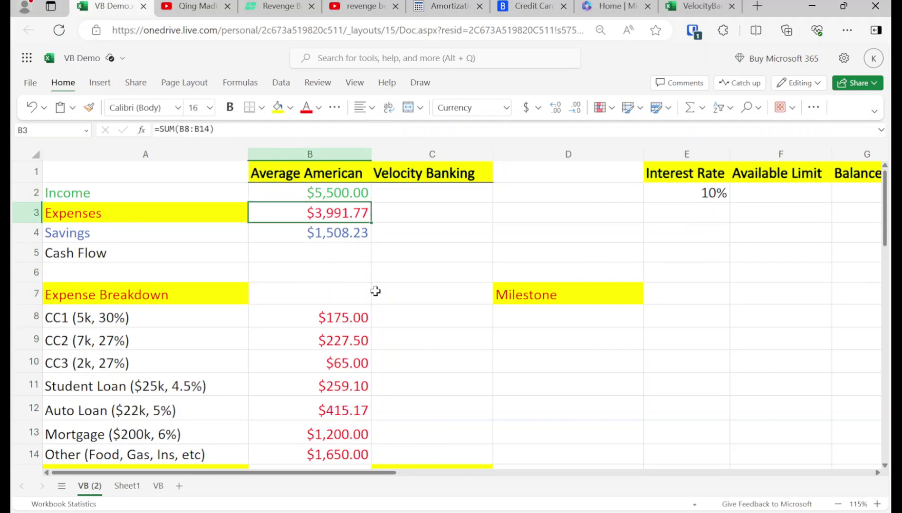
{"action": "key", "text": "Down"}
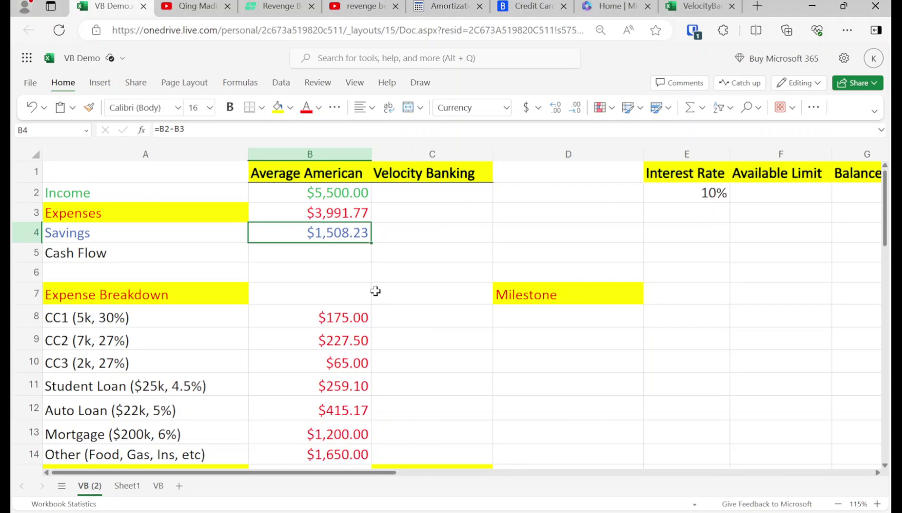
{"action": "key", "text": "Up"}
{"action": "key", "text": "Up"}
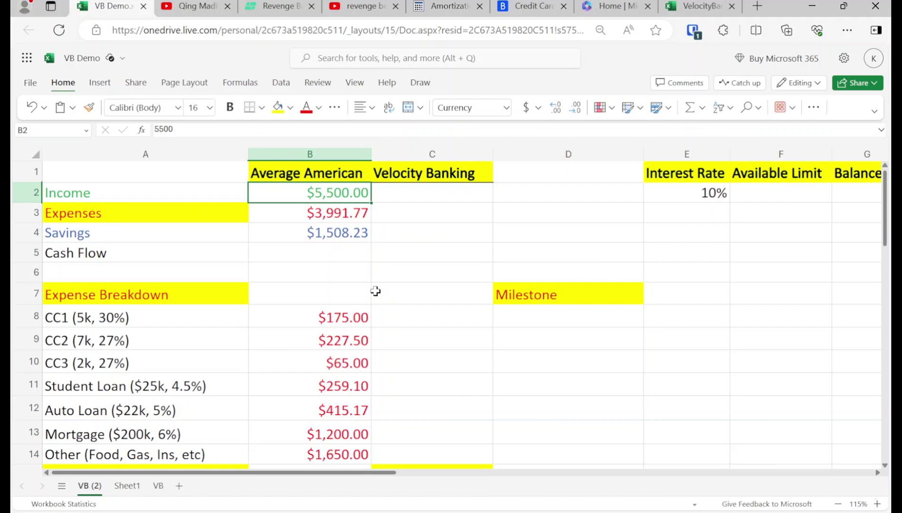
- Review the Average American expense amounts down to the Line of Credit entry in the Requirements list
{"action": "key", "text": "Down"}
{"action": "key", "text": "Down"}
{"action": "key", "text": "Down"}
{"action": "key", "text": "Down"}
{"action": "key", "text": "Down"}
{"action": "key", "text": "Down"}
{"action": "key", "text": "Down"}
{"action": "key", "text": "Down"}
{"action": "key", "text": "Down"}
{"action": "key", "text": "Down"}
{"action": "key", "text": "Down"}
{"action": "key", "text": "Down"}
{"action": "key", "text": "Down"}
{"action": "key", "text": "Down"}
{"action": "key", "text": "Down"}
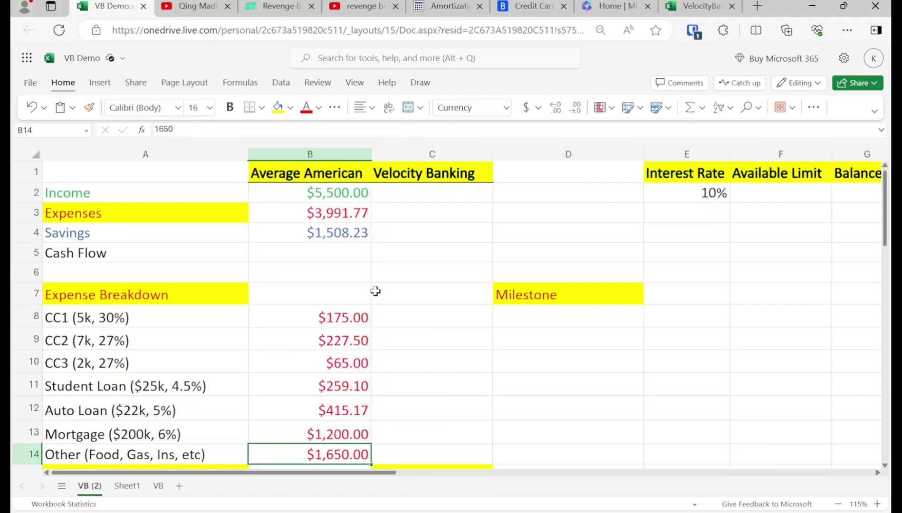
{"action": "key", "text": "Right"}
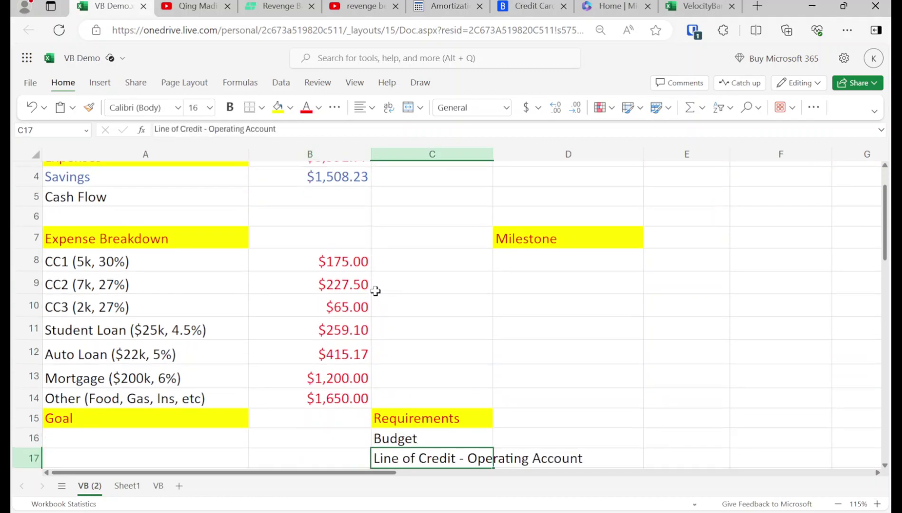
- Return to the first rows to compare the Average American and Velocity Banking columns
{"action": "key", "text": "Up"}
{"action": "key", "text": "Up"}
{"action": "key", "text": "Up"}
{"action": "key", "text": "Up"}
{"action": "key", "text": "Up"}
{"action": "key", "text": "Up"}
{"action": "key", "text": "Up"}
{"action": "key", "text": "Up"}
{"action": "key", "text": "Up"}
{"action": "key", "text": "Up"}
{"action": "key", "text": "Up"}
{"action": "key", "text": "Up"}
{"action": "key", "text": "Up"}
{"action": "key", "text": "Up"}
{"action": "key", "text": "Up"}
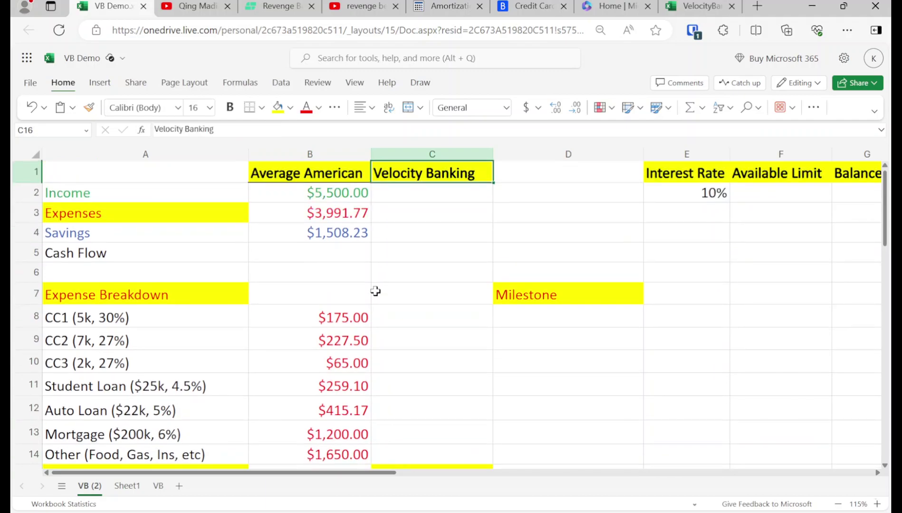
{"action": "key", "text": "Down"}
{"action": "key", "text": "Left"}
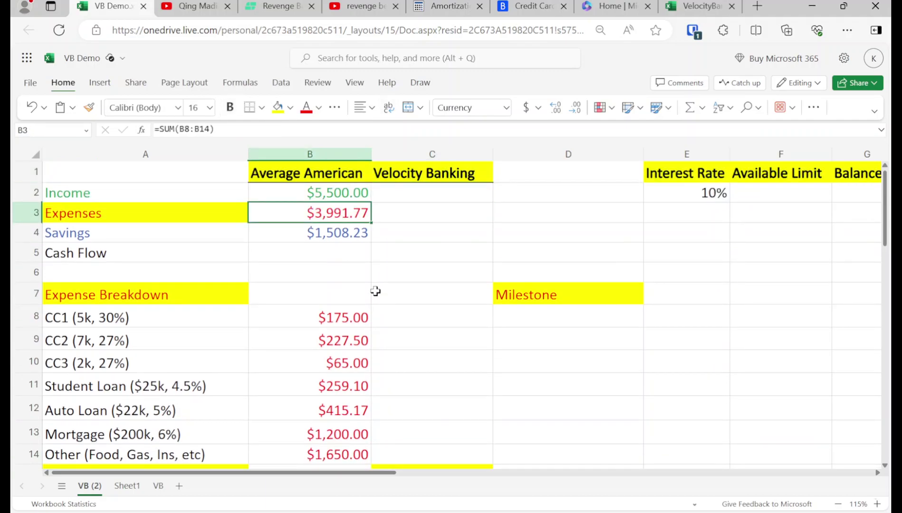
{"action": "key", "text": "Up"}
{"action": "key", "text": "Right"}
{"action": "key", "text": "Up"}
{"action": "key", "text": "Left"}
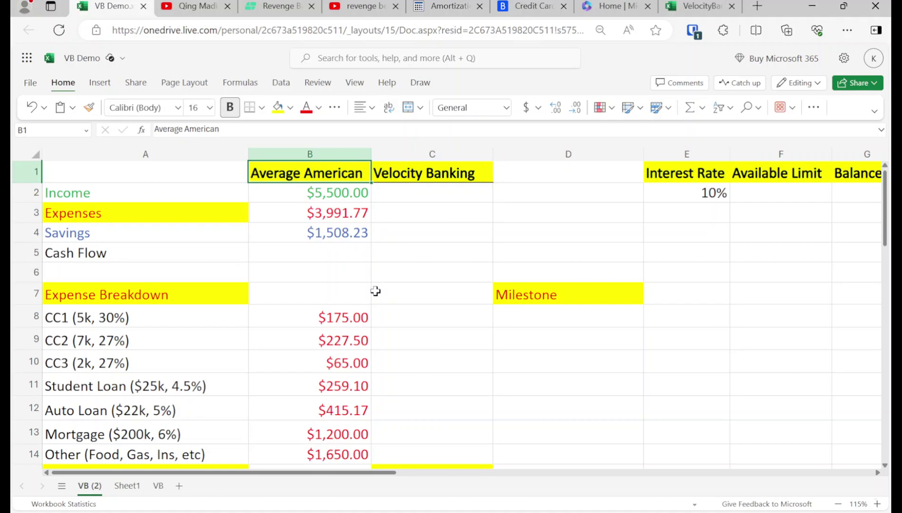
- Copy the Average American income of $5,500.00 from B2 into the Velocity Banking income cell, C2
{"action": "left_click", "coordinate": [318, 154]}
{"action": "left_click", "coordinate": [317, 195]}
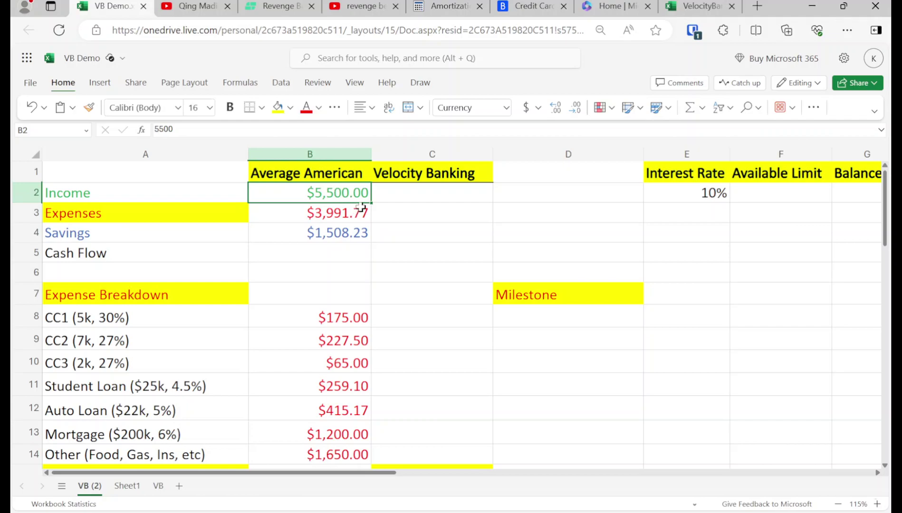
{"action": "key", "text": "ctrl+c"}
{"action": "left_click", "coordinate": [381, 198]}
{"action": "key", "text": "ctrl+v"}
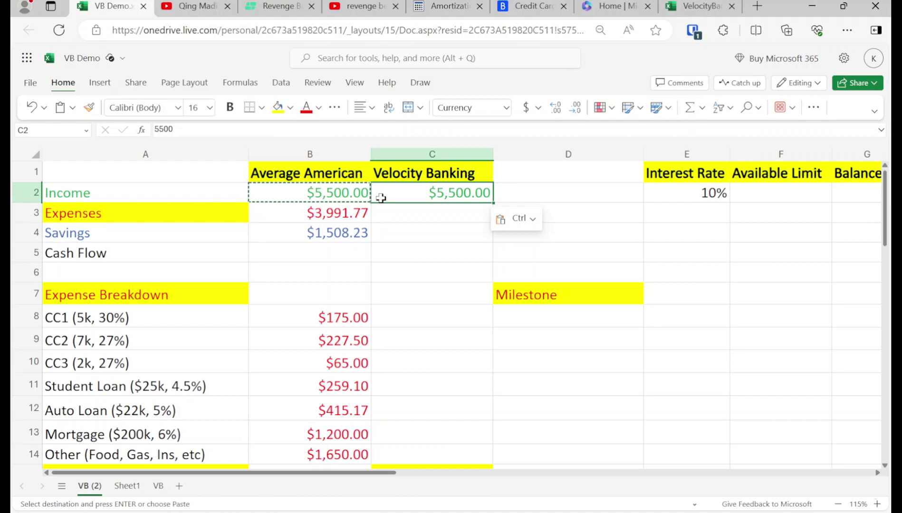
{"action": "key", "text": "Escape"}
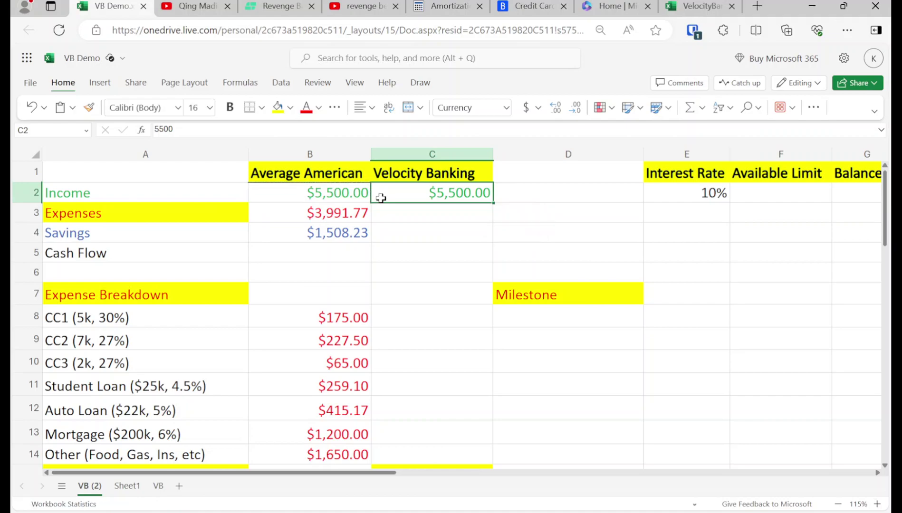
- Set the Velocity Banking savings in C4 to 0 and compare it with the Average American savings
{"action": "key", "text": "Down"}
{"action": "key", "text": "Down"}
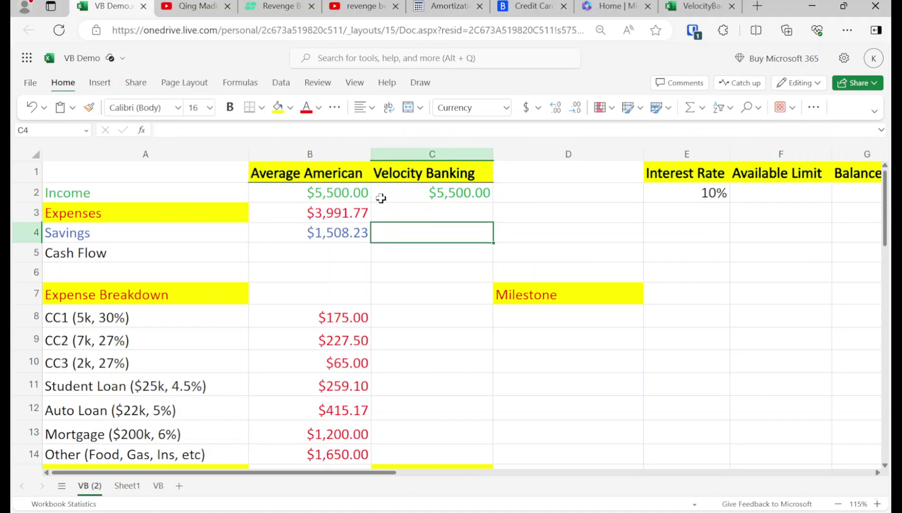
{"action": "key", "text": "Left"}
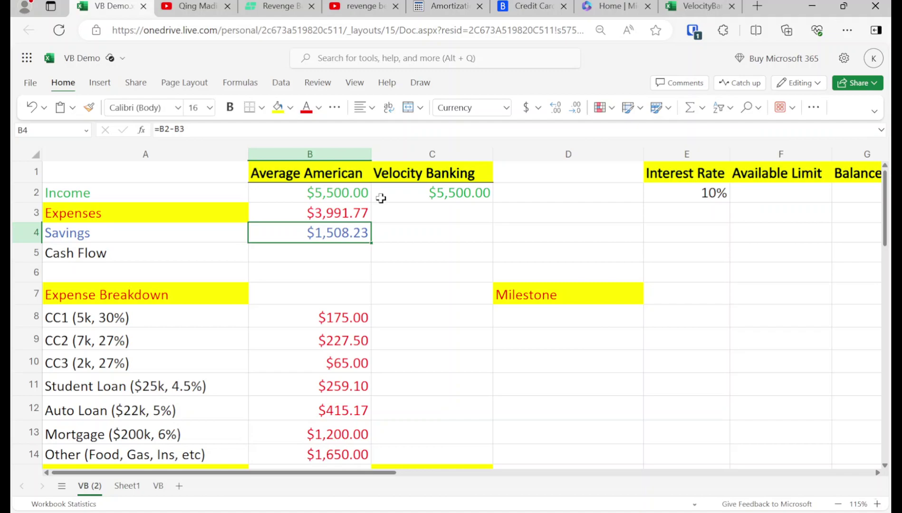
{"action": "key", "text": "Right"}
{"action": "type", "text": "0"}
{"action": "key", "text": "Return"}
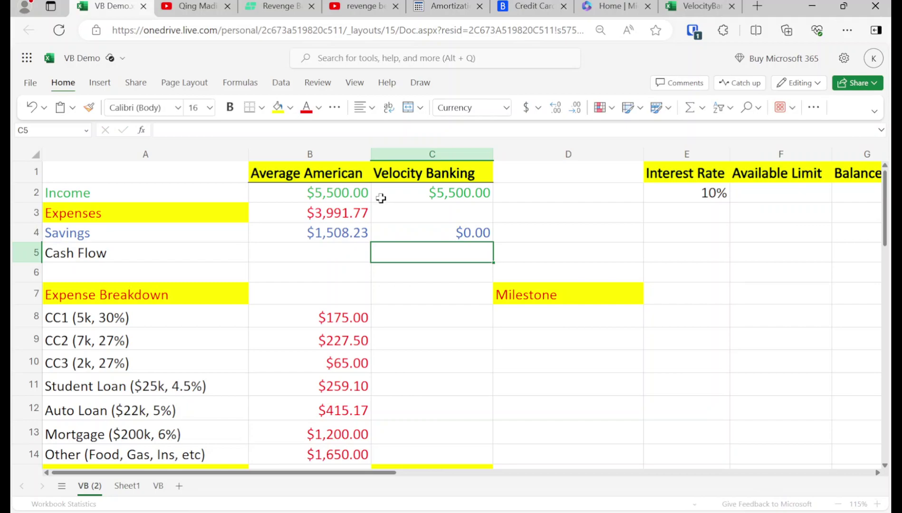
{"action": "key", "text": "Left"}
{"action": "key", "text": "Up"}
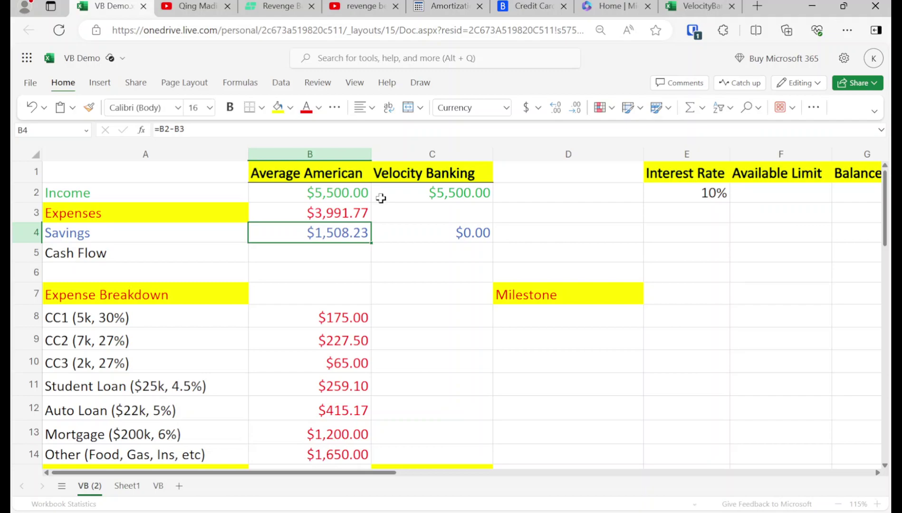
{"action": "key", "text": "Right"}
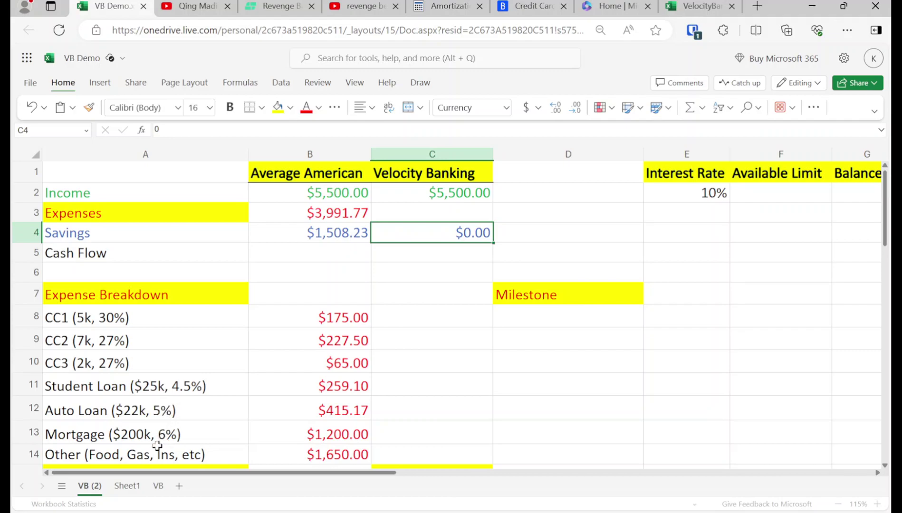
- Examine the account details image on Sheet1, focusing closely on the Credit Available amount
{"action": "left_click", "coordinate": [127, 486]}
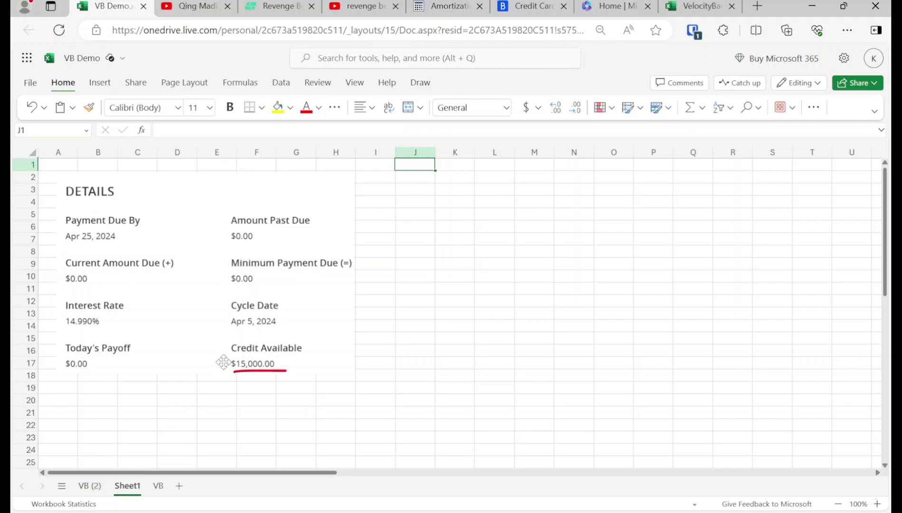
{"action": "scroll", "coordinate": [231, 350], "scroll_direction": "up", "scroll_amount": 3}
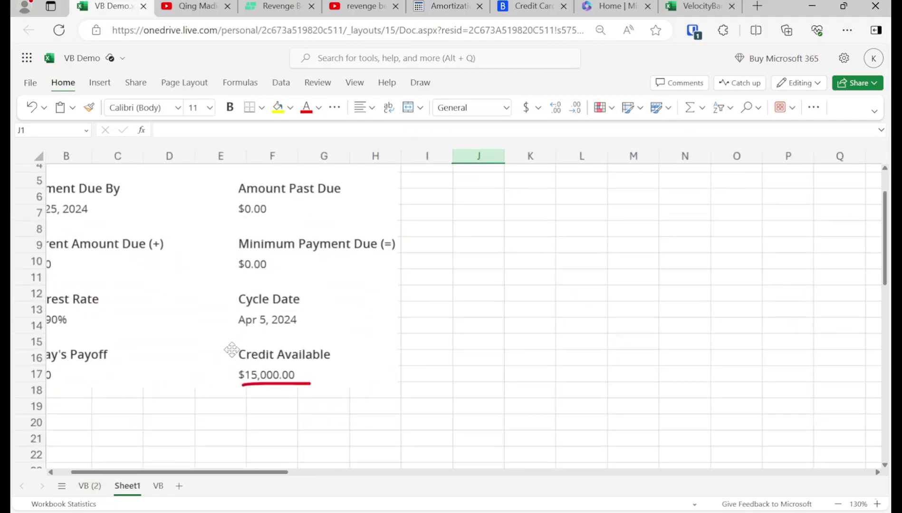
{"action": "scroll", "coordinate": [232, 350], "scroll_direction": "up", "scroll_amount": 5}
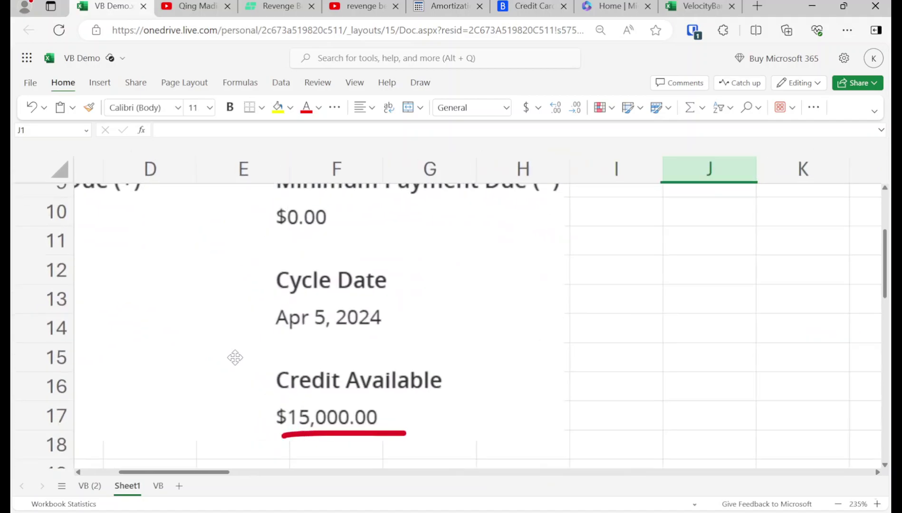
{"action": "scroll", "coordinate": [235, 358], "scroll_direction": "up", "scroll_amount": 1}
{"action": "scroll", "coordinate": [235, 358], "scroll_direction": "down", "scroll_amount": 1}
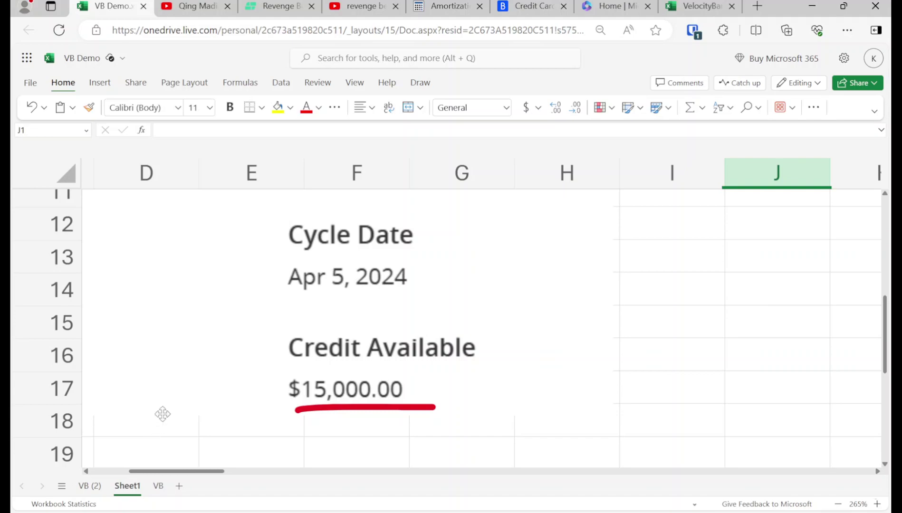
{"action": "scroll", "coordinate": [168, 399], "scroll_direction": "down", "scroll_amount": 2, "text": "ctrl"}
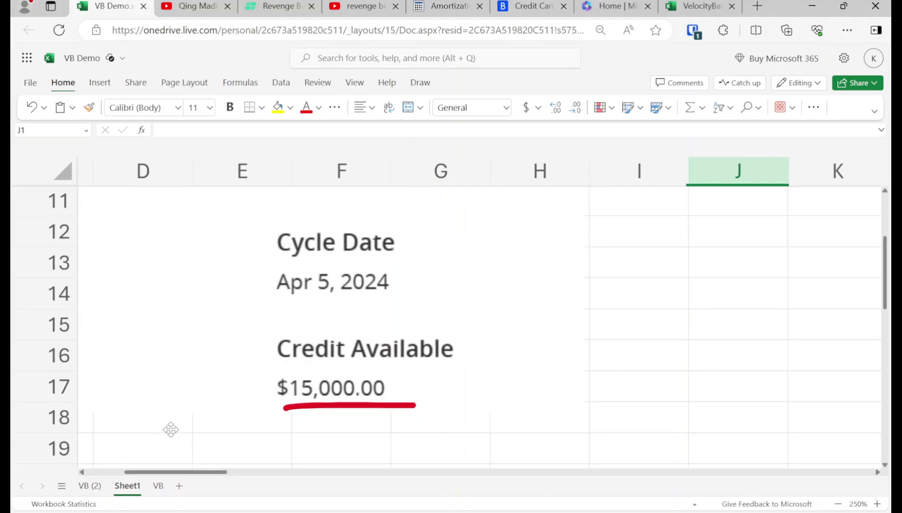
{"action": "scroll", "coordinate": [173, 425], "scroll_direction": "down", "scroll_amount": 4, "text": "ctrl"}
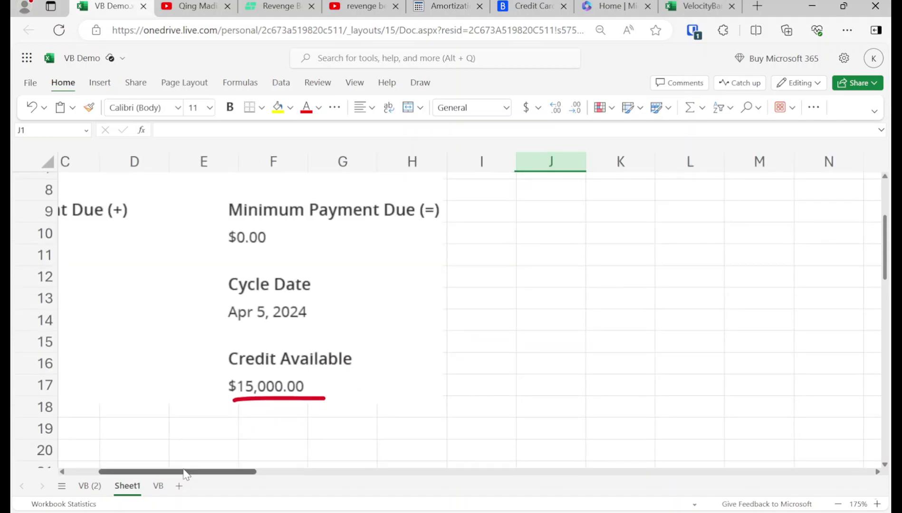
- Check the interest rate in the Sheet1 account image and set the Interest Rate in E2 of VB (2) to 15%
{"action": "left_click_drag", "start_coordinate": [178, 472], "coordinate": [104, 471]}
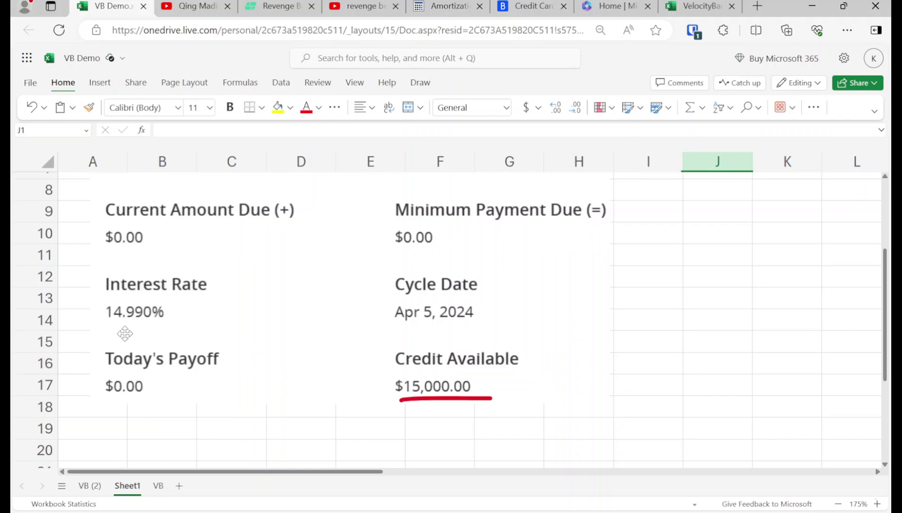
{"action": "left_click", "coordinate": [90, 486]}
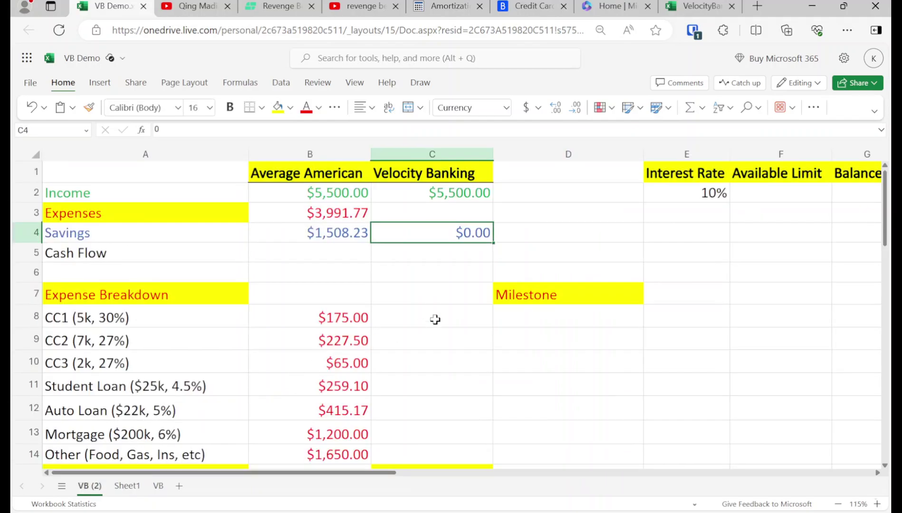
{"action": "left_click", "coordinate": [668, 192]}
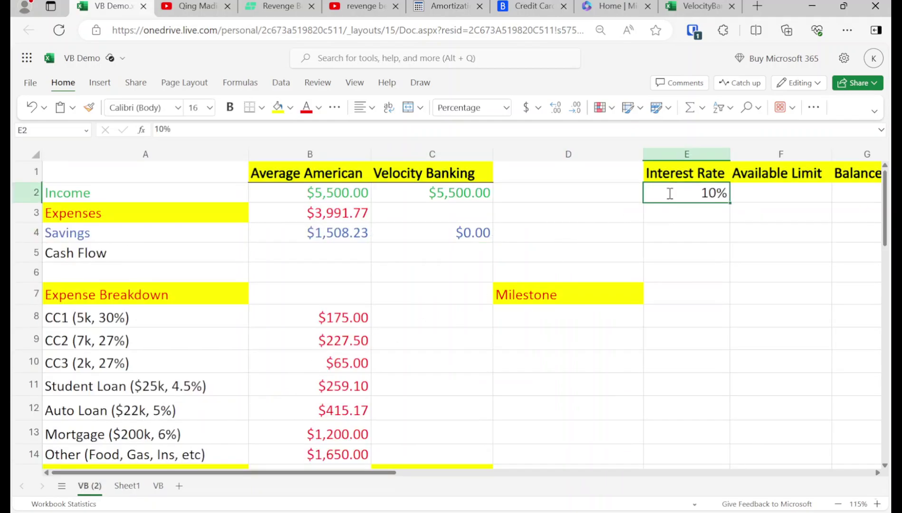
{"action": "type", "text": "15"}
{"action": "key", "text": "Return"}
- Review the Savings row and the debts in the expense breakdown, from CC2 down to the Mortgage and Other rows
{"action": "left_click", "coordinate": [567, 212]}
{"action": "left_click", "coordinate": [146, 232]}
{"action": "left_click", "coordinate": [145, 340]}
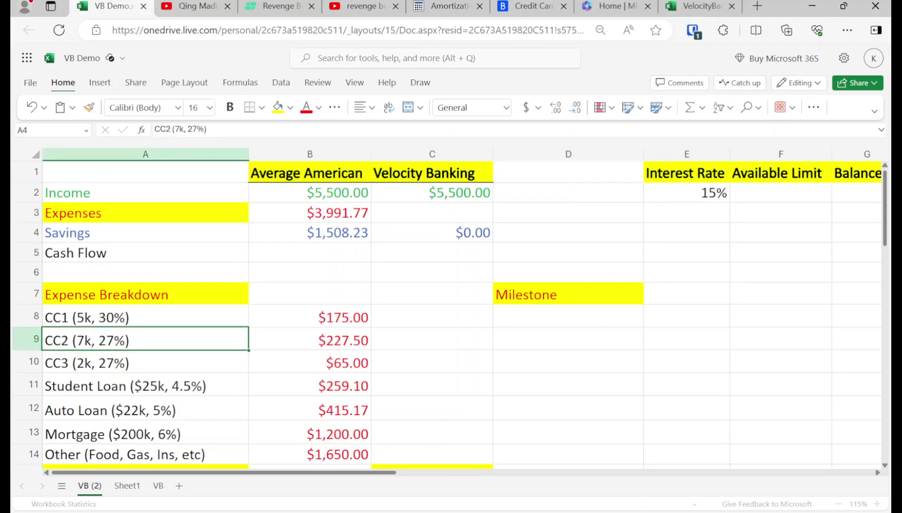
{"action": "left_click", "coordinate": [146, 434]}
{"action": "left_click", "coordinate": [145, 454]}
{"action": "left_click", "coordinate": [146, 434]}
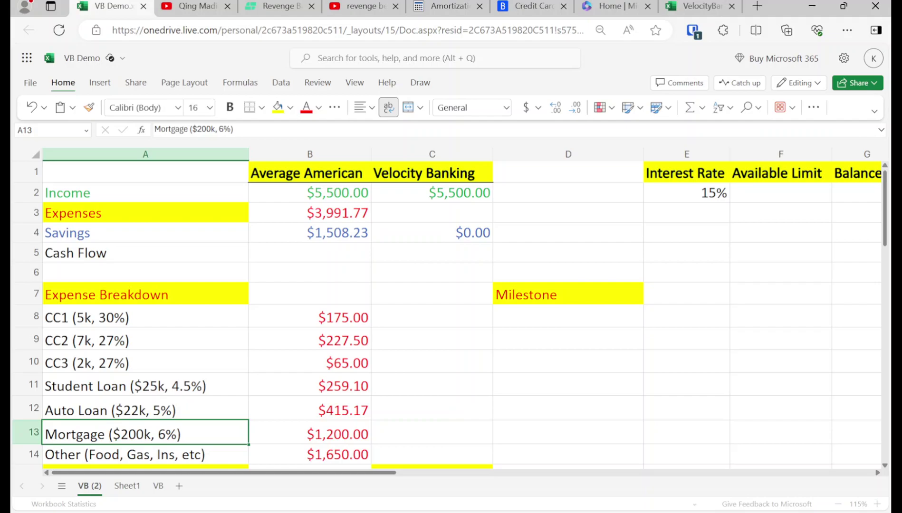
- Check the Credit Available amount on Sheet1 and set the Available Limit in F2 of VB (2) to 15,000
{"action": "left_click", "coordinate": [127, 486]}
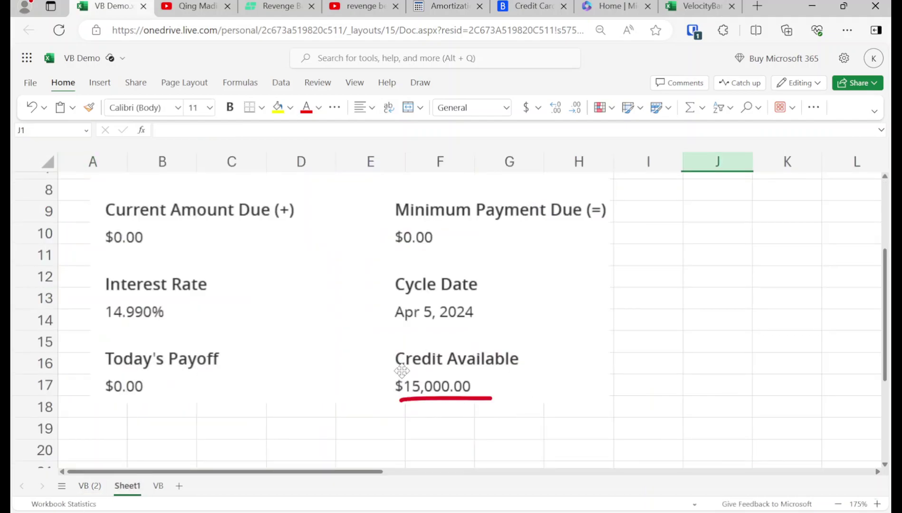
{"action": "left_click", "coordinate": [98, 490]}
{"action": "left_click", "coordinate": [465, 214]}
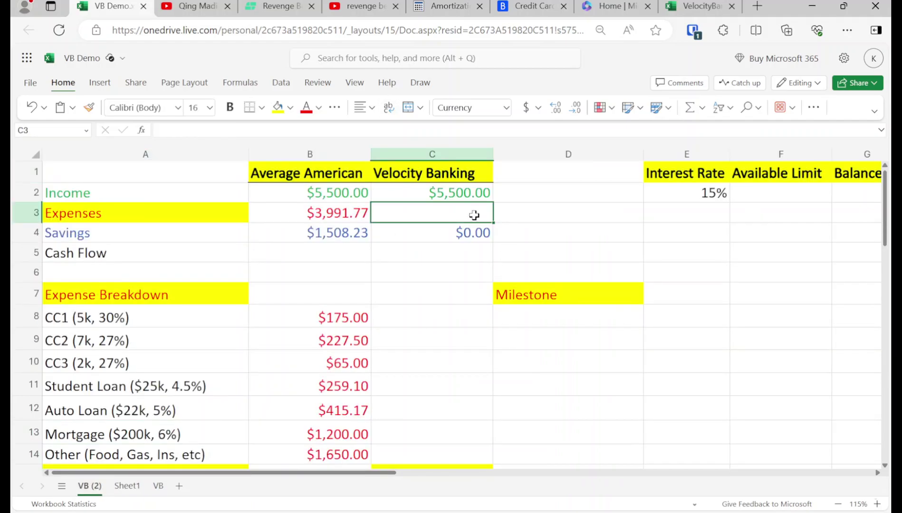
{"action": "key", "text": "Up"}
{"action": "key", "text": "Right"}
{"action": "key", "text": "Right"}
{"action": "key", "text": "Right"}
{"action": "type", "text": "15,000"}
{"action": "key", "text": "Return"}
- Set the starting Month in I2 to 0
{"action": "key", "text": "Up"}
{"action": "key", "text": "Right"}
{"action": "key", "text": "Right"}
{"action": "key", "text": "Right"}
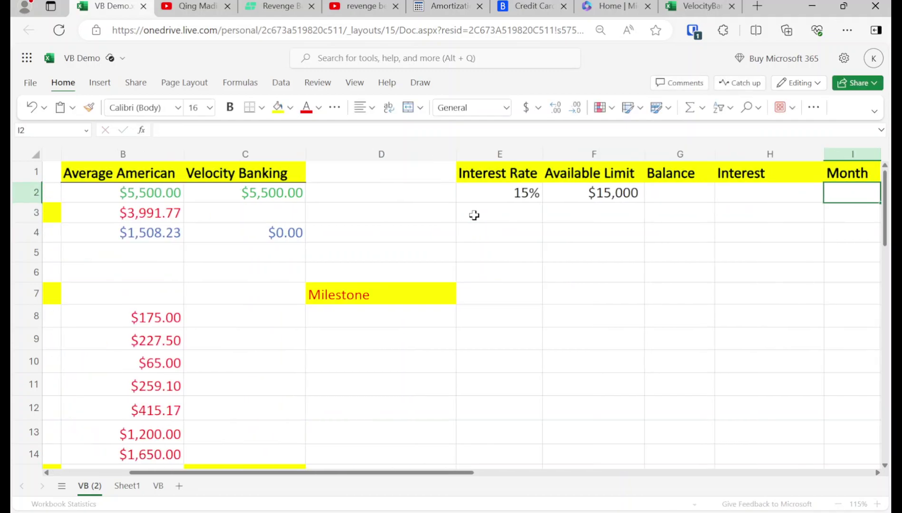
{"action": "type", "text": "0"}
{"action": "key", "text": "Return"}
- Copy the Average American expenses formula from B3 into the Velocity Banking expenses cell, C3
{"action": "key", "text": "Left"}
{"action": "key", "text": "Home"}
{"action": "key", "text": "Right"}
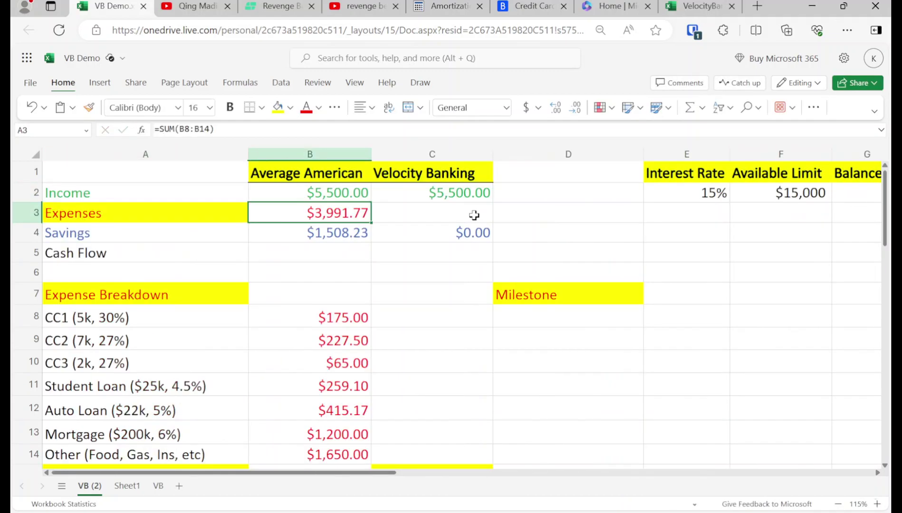
{"action": "key", "text": "ctrl+c"}
{"action": "left_click", "coordinate": [474, 216]}
{"action": "key", "text": "ctrl+v"}
{"action": "key", "text": "Escape"}
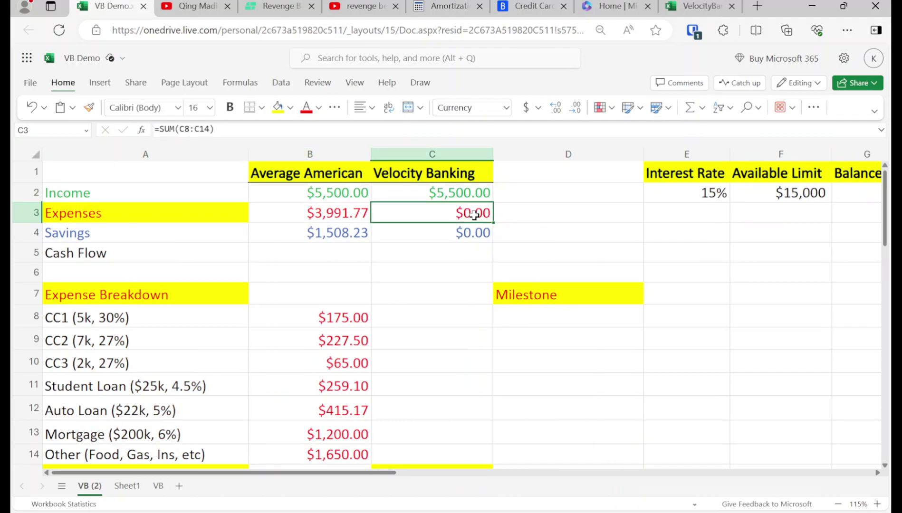
- Copy the Average American expense amounts in B8:B14 into the Velocity Banking column, C8:C14
{"action": "key", "text": "Down"}
{"action": "key", "text": "Down"}
{"action": "key", "text": "Down"}
{"action": "key", "text": "Left"}
{"action": "key", "text": "Down"}
{"action": "key", "text": "Down"}
{"action": "key", "text": "shift+Down"}
{"action": "key", "text": "shift+Down"}
{"action": "key", "text": "shift+Down"}
{"action": "key", "text": "shift+Down"}
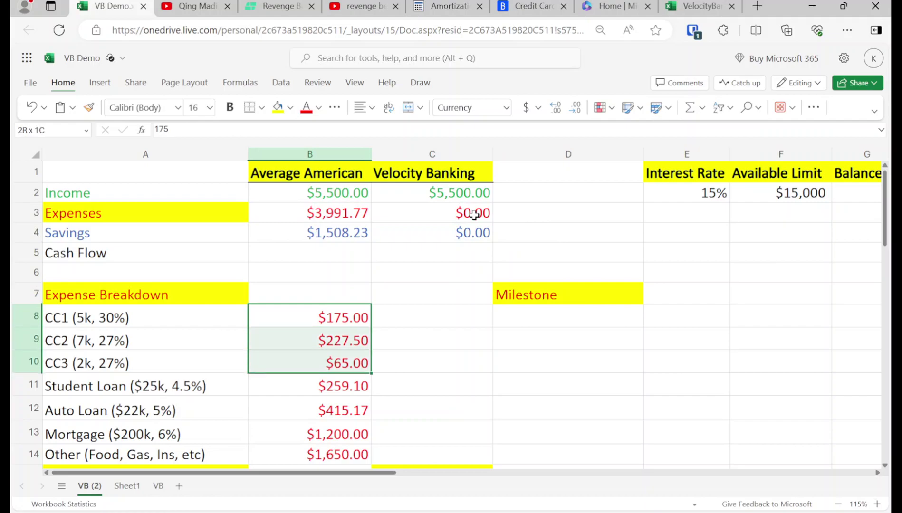
{"action": "key", "text": "shift+Down"}
{"action": "key", "text": "shift+Down"}
{"action": "key", "text": "ctrl+c"}
{"action": "key", "text": "Right"}
{"action": "key", "text": "ctrl+v"}
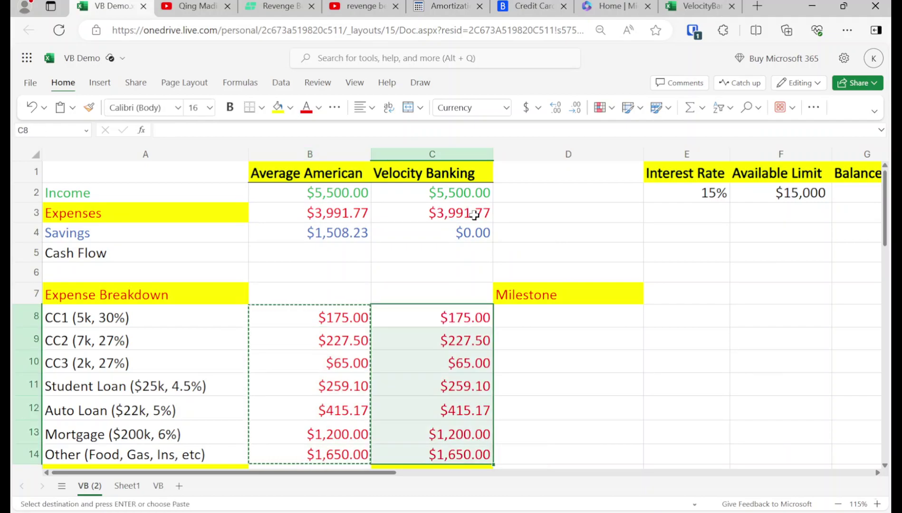
{"action": "key", "text": "Escape"}
- Review the Interest Rate, Available Limit and Balance cells of the line of credit in row 2
{"action": "key", "text": "Up"}
{"action": "key", "text": "Up"}
{"action": "key", "text": "Up"}
{"action": "key", "text": "Up"}
{"action": "key", "text": "Up"}
{"action": "key", "text": "Up"}
{"action": "key", "text": "Right"}
{"action": "key", "text": "Right"}
{"action": "key", "text": "Right"}
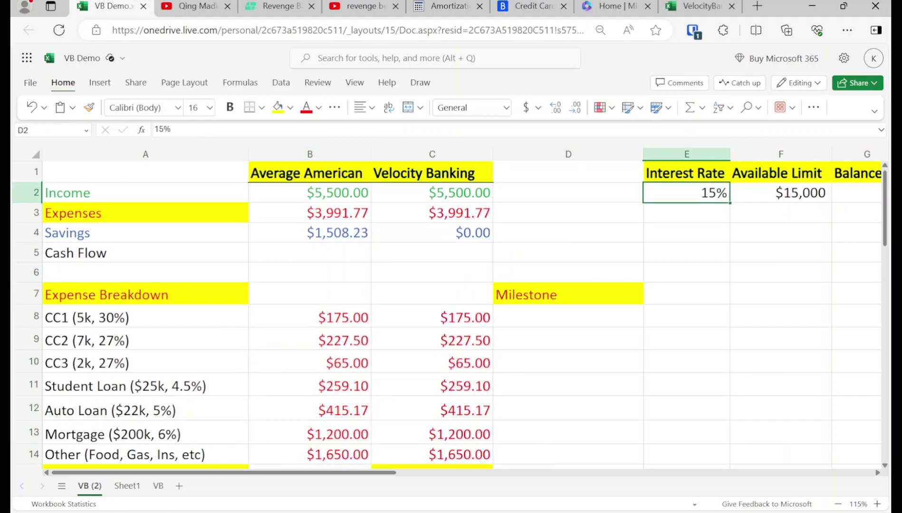
{"action": "key", "text": "Right"}
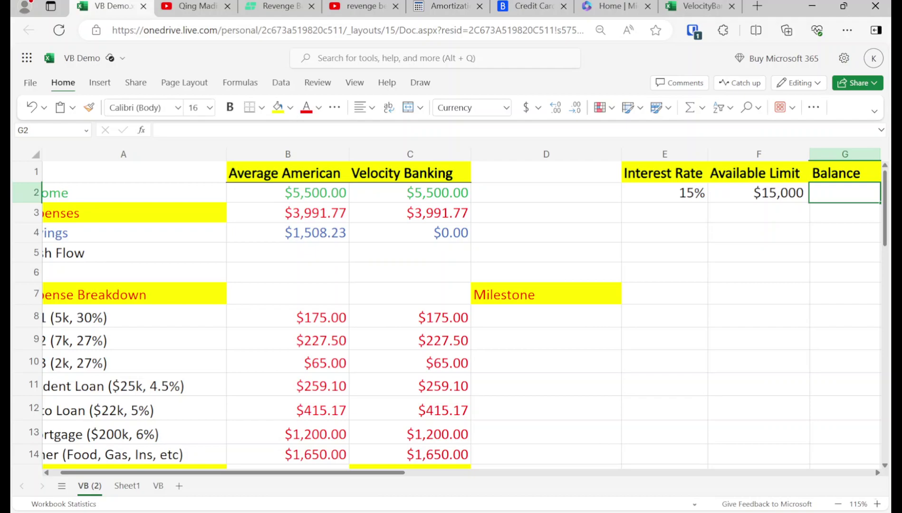
{"action": "key", "text": "Left"}
{"action": "key", "text": "Left"}
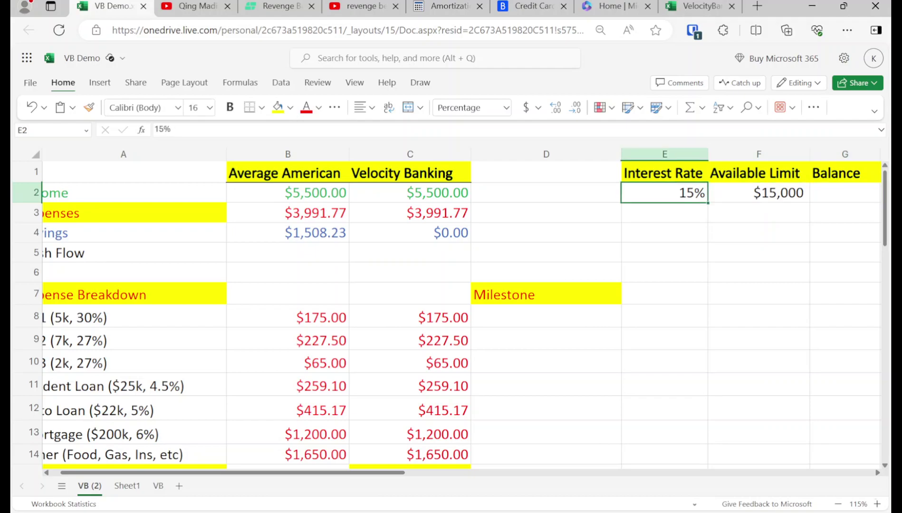
- Calculate the Velocity Banking cash flow in C5 with the formula =C2-C3
{"action": "key", "text": "Left"}
{"action": "key", "text": "Left"}
{"action": "key", "text": "Down"}
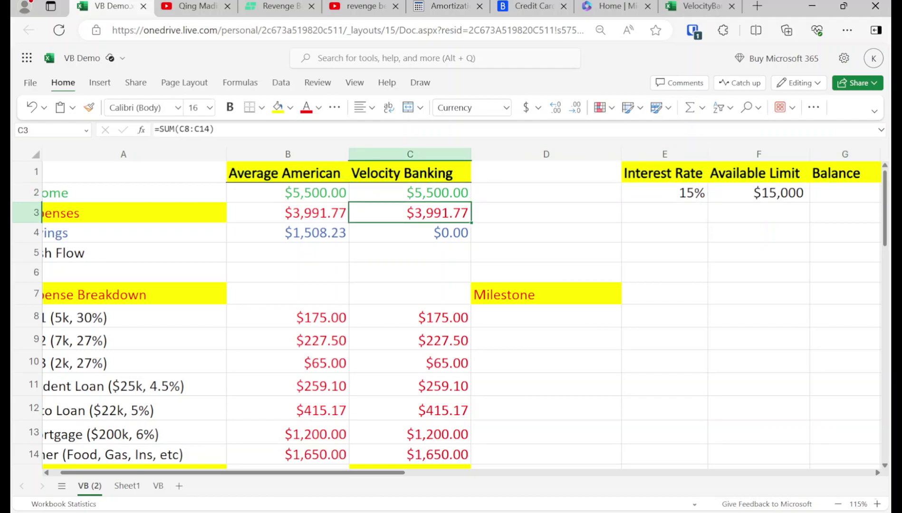
{"action": "key", "text": "Down"}
{"action": "key", "text": "Down"}
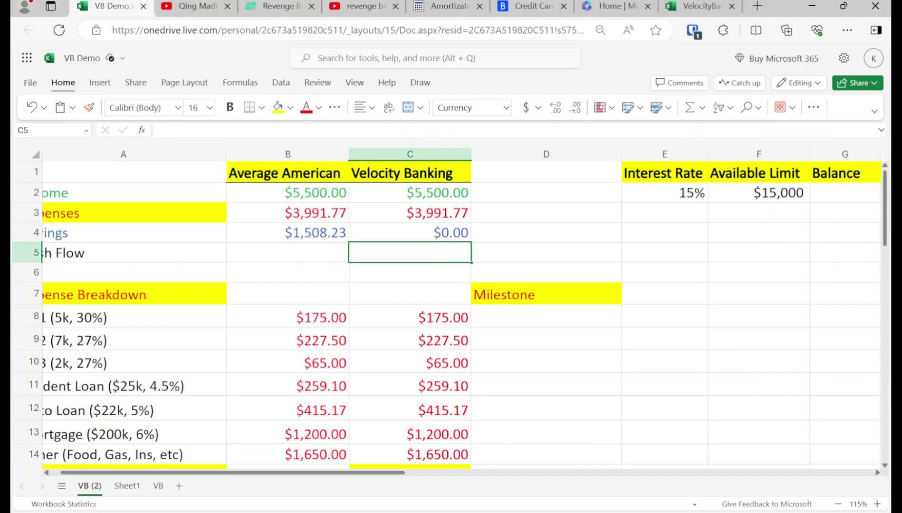
{"action": "type", "text": "=c2-c3"}
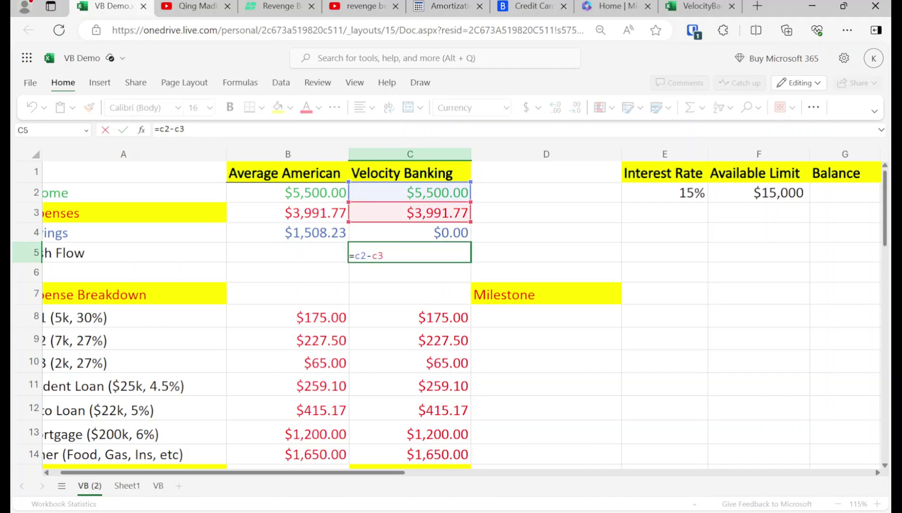
{"action": "key", "text": "Return"}
{"action": "key", "text": "Up"}
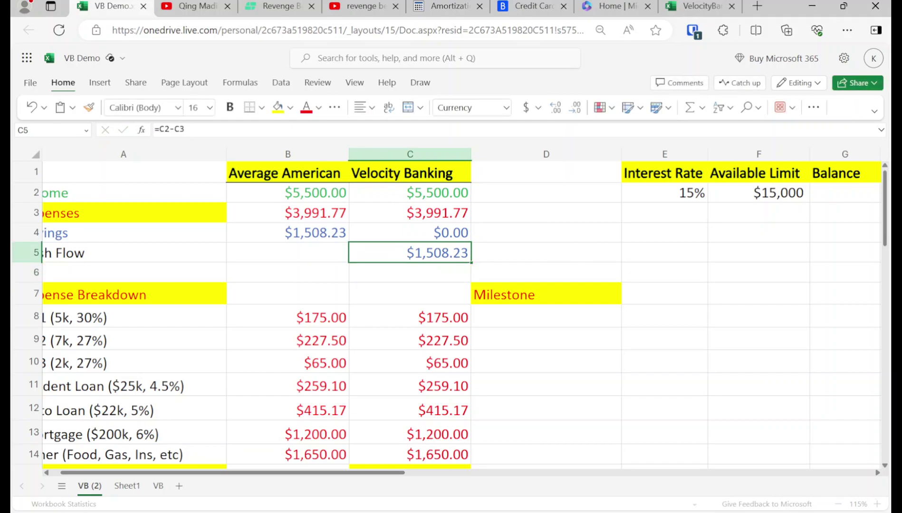
- Compare the Average American savings with the Velocity Banking savings and cash flow, and examine the CC1 to CC3 debts in A8:A10
{"action": "left_click", "coordinate": [288, 232]}
{"action": "left_click", "coordinate": [133, 213]}
{"action": "left_click", "coordinate": [309, 232]}
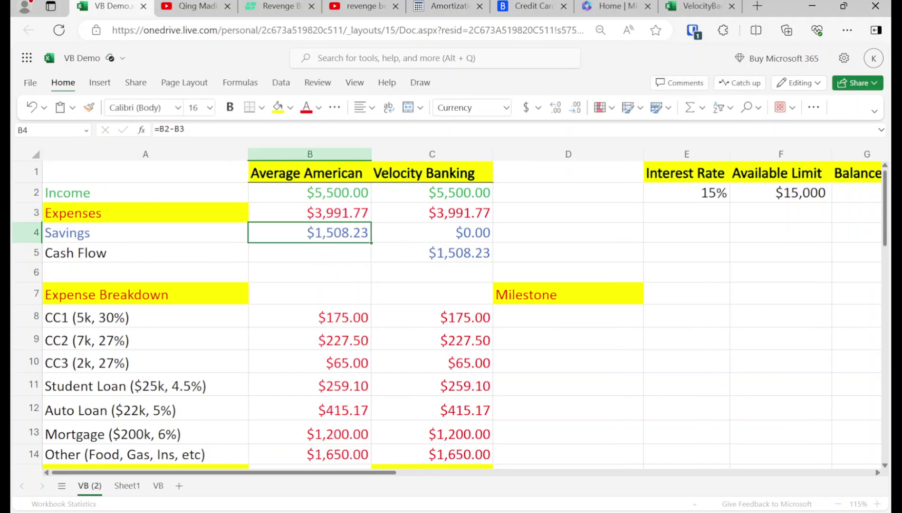
{"action": "left_click", "coordinate": [432, 232]}
{"action": "left_click", "coordinate": [432, 253]}
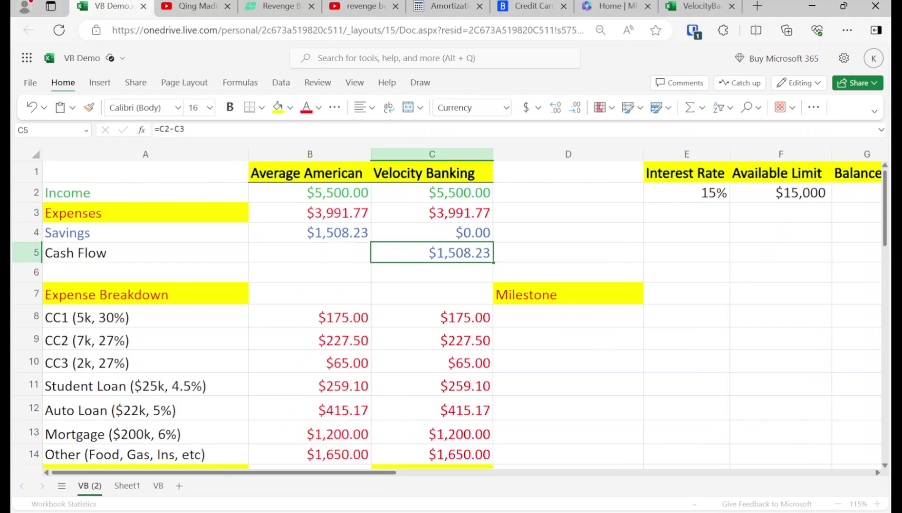
{"action": "left_click", "coordinate": [432, 272]}
{"action": "left_click", "coordinate": [310, 317]}
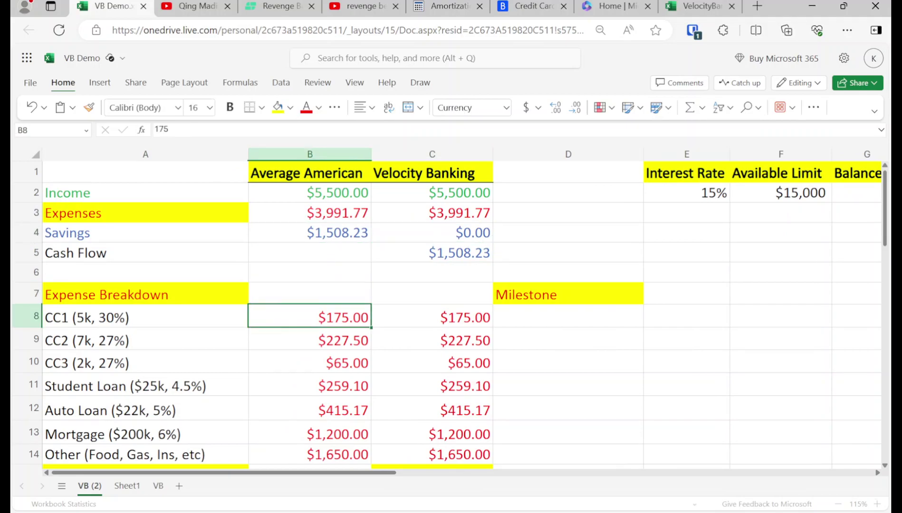
{"action": "left_click", "coordinate": [145, 340]}
{"action": "left_click_drag", "start_coordinate": [145, 318], "coordinate": [145, 363]}
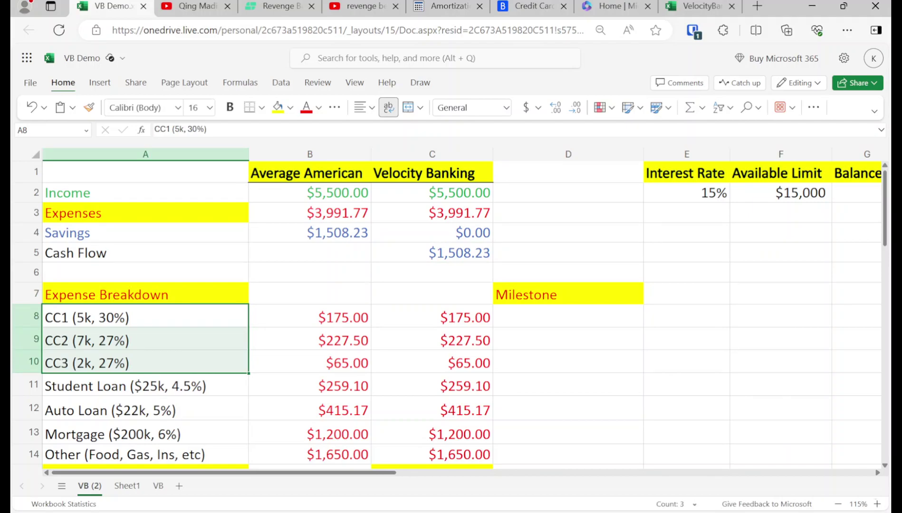
- Set the line of credit Balance in G2 to 14000
{"action": "left_click", "coordinate": [310, 294]}
{"action": "left_click", "coordinate": [686, 233]}
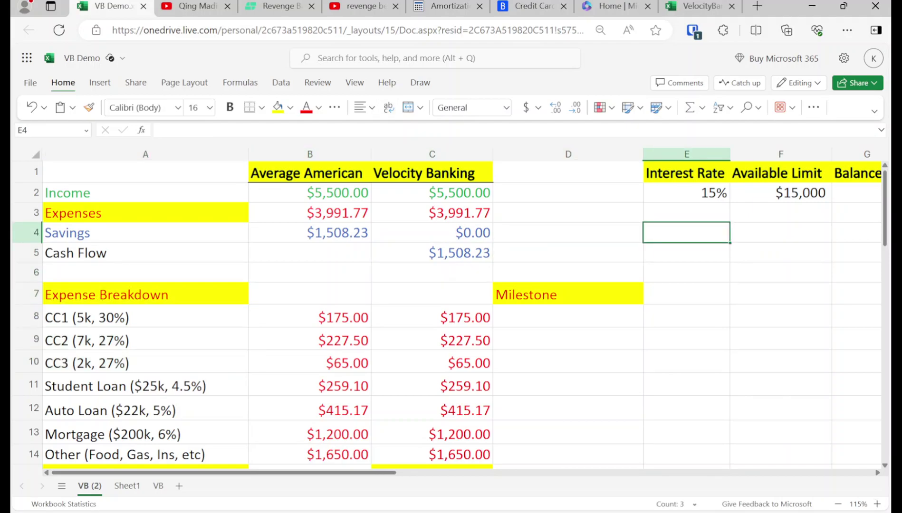
{"action": "left_click", "coordinate": [856, 192]}
{"action": "type", "text": "14000"}
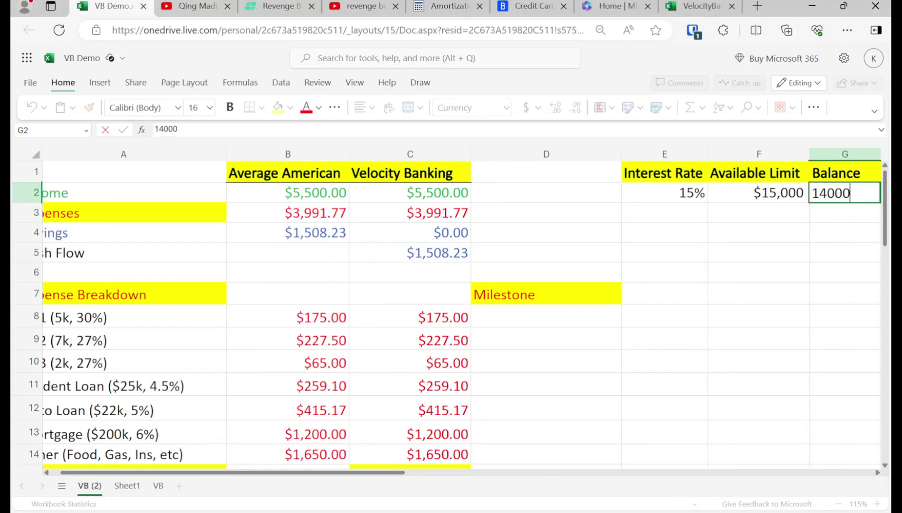
{"action": "key", "text": "Tab"}
{"action": "key", "text": "Tab"}
- Set the Velocity Banking payments for CC1, CC2 and CC3 in C8:C10 to 0
{"action": "key", "text": "Left"}
{"action": "key", "text": "Left"}
{"action": "key", "text": "Left"}
{"action": "key", "text": "Left"}
{"action": "key", "text": "Left"}
{"action": "key", "text": "Left"}
{"action": "key", "text": "Left"}
{"action": "key", "text": "Left"}
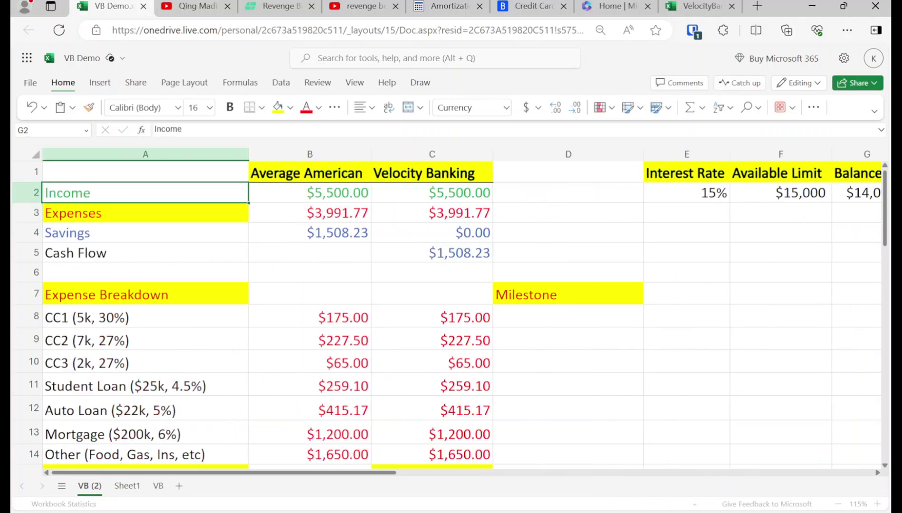
{"action": "key", "text": "Down"}
{"action": "key", "text": "Down"}
{"action": "key", "text": "Down"}
{"action": "key", "text": "Down"}
{"action": "key", "text": "Down"}
{"action": "key", "text": "Down"}
{"action": "key", "text": "Right"}
{"action": "key", "text": "Right"}
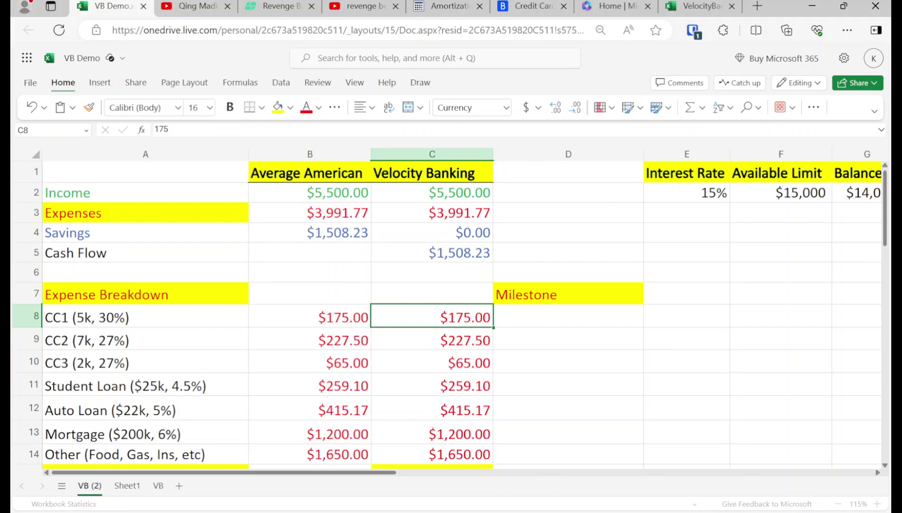
{"action": "type", "text": "0"}
{"action": "key", "text": "Return"}
{"action": "type", "text": "0"}
{"action": "key", "text": "Return"}
{"action": "type", "text": "0"}
{"action": "key", "text": "Return"}
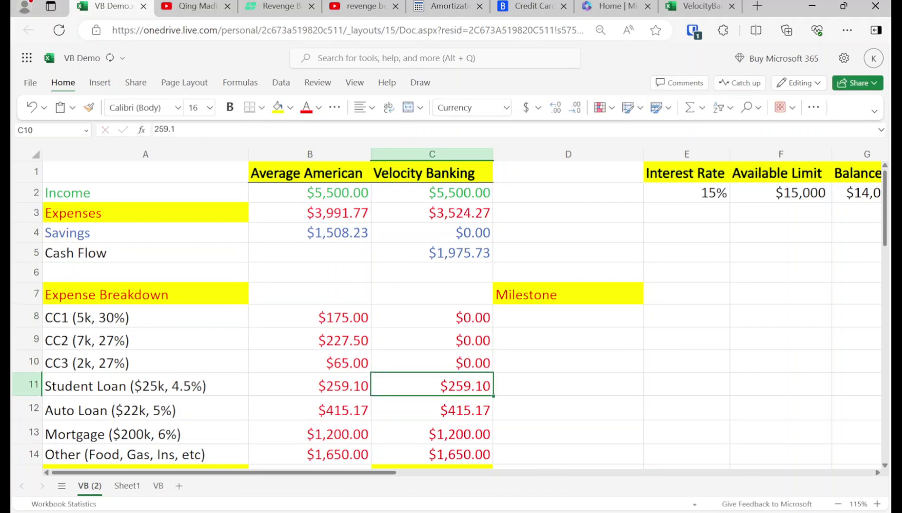
- Compare the Average American savings in B4 with the Velocity Banking cash flow in C5 and income in C2
{"action": "key", "text": "Up"}
{"action": "key", "text": "Up"}
{"action": "key", "text": "Up"}
{"action": "key", "text": "Up"}
{"action": "key", "text": "Up"}
{"action": "key", "text": "Up"}
{"action": "key", "text": "Up"}
{"action": "key", "text": "Up"}
{"action": "key", "text": "Left"}
{"action": "key", "text": "Down"}
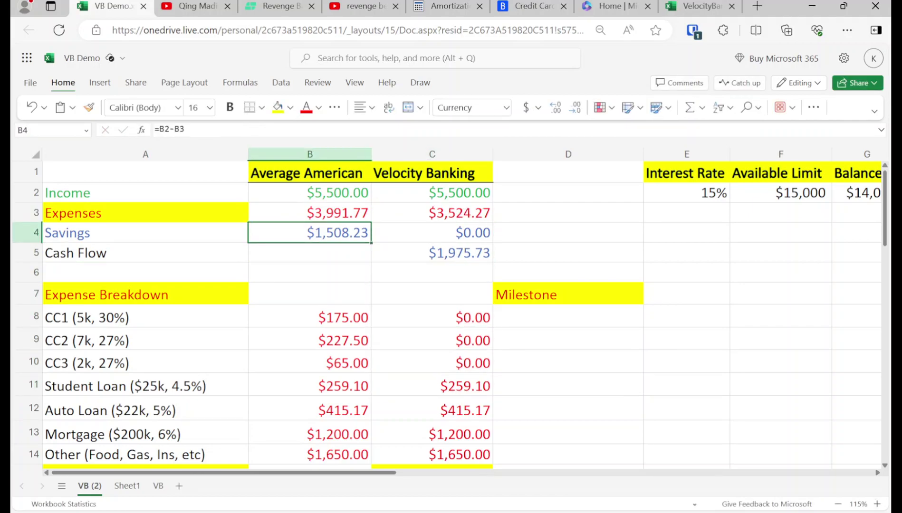
{"action": "key", "text": "Right"}
{"action": "key", "text": "Down"}
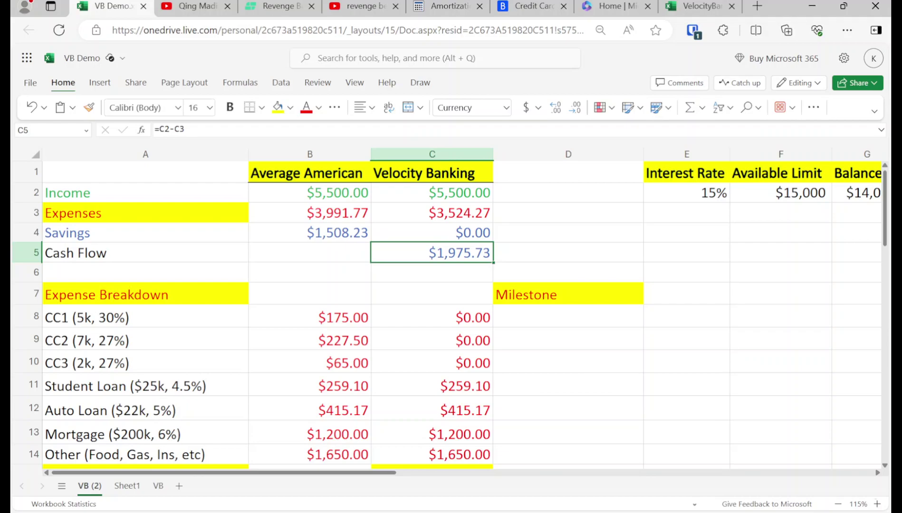
{"action": "key", "text": "Up"}
{"action": "key", "text": "Up"}
{"action": "key", "text": "Up"}
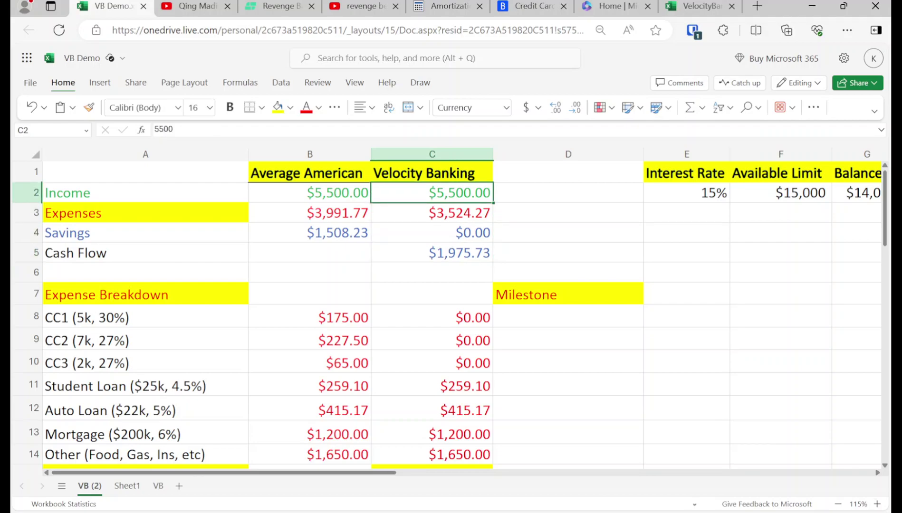
- Go down the row labels from Income through the expense breakdown to the Goal row
{"action": "key", "text": "Left"}
{"action": "key", "text": "Left"}
{"action": "key", "text": "Down"}
{"action": "key", "text": "Down"}
{"action": "key", "text": "Down"}
{"action": "key", "text": "Down"}
{"action": "key", "text": "Down"}
{"action": "key", "text": "Down"}
{"action": "key", "text": "Down"}
{"action": "key", "text": "Down"}
{"action": "key", "text": "Down"}
{"action": "key", "text": "Down"}
{"action": "key", "text": "Down"}
{"action": "key", "text": "Down"}
{"action": "key", "text": "Down"}
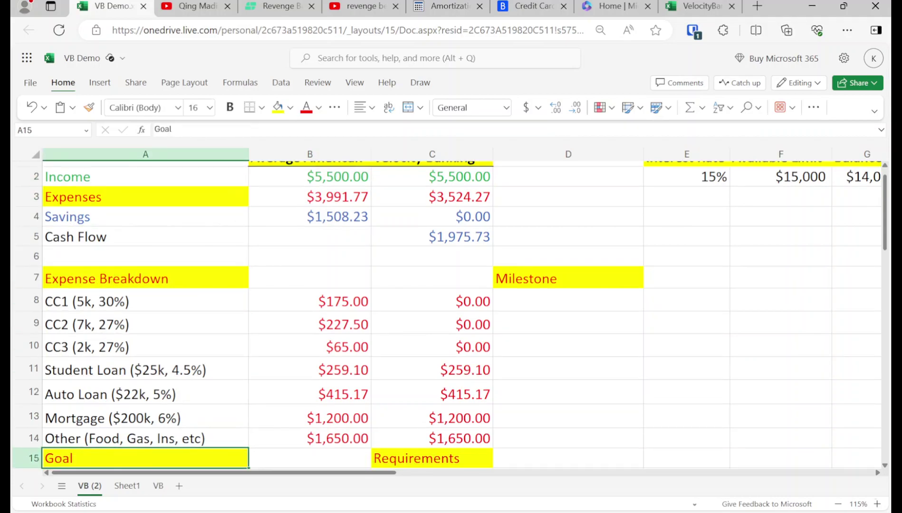
- Review the Mortgage and Auto Loan debts, and select the three credit card labels in A8:A10
{"action": "key", "text": "Up"}
{"action": "key", "text": "Up"}
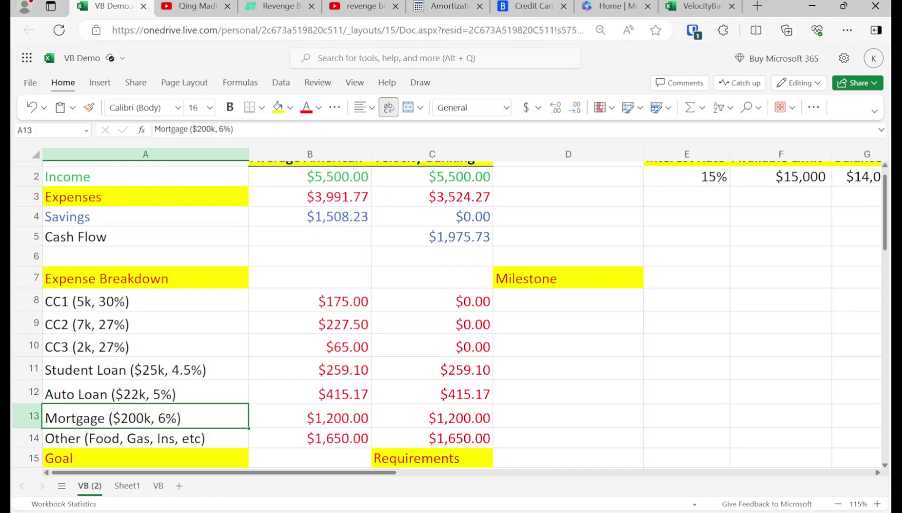
{"action": "key", "text": "Up"}
{"action": "key", "text": "Up"}
{"action": "key", "text": "Up"}
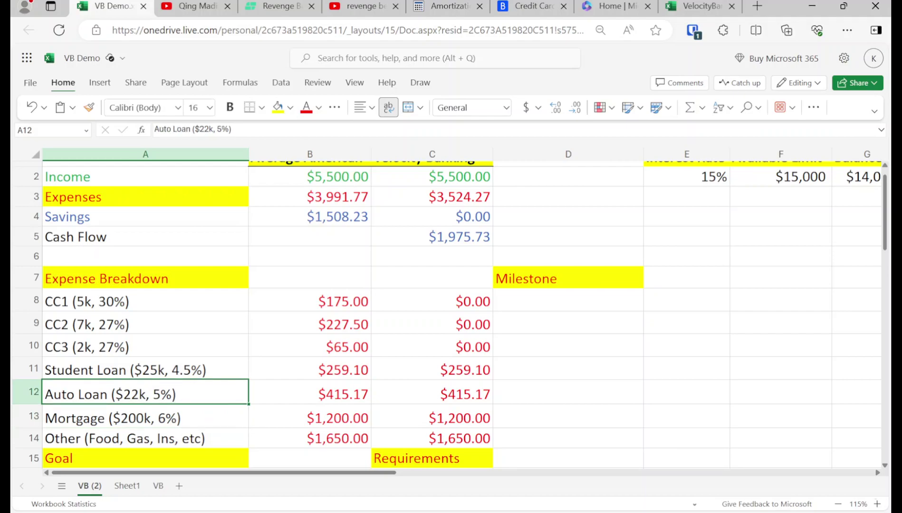
{"action": "key", "text": "shift+Up"}
{"action": "key", "text": "shift+Up"}
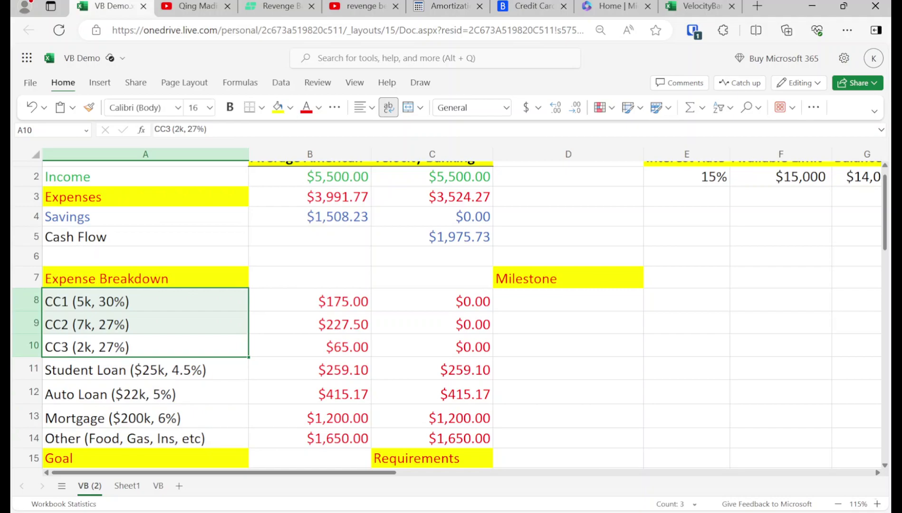
- Enter the formula =I2+1 in I3 to count up the months in the line of credit table
{"action": "key", "text": "Up"}
{"action": "key", "text": "Up"}
{"action": "key", "text": "Up"}
{"action": "key", "text": "Right"}
{"action": "key", "text": "Right"}
{"action": "key", "text": "Right"}
{"action": "key", "text": "Right"}
{"action": "key", "text": "Right"}
{"action": "key", "text": "Right"}
{"action": "key", "text": "Up"}
{"action": "key", "text": "Up"}
{"action": "key", "text": "Up"}
{"action": "key", "text": "Up"}
{"action": "key", "text": "Up"}
{"action": "key", "text": "Up"}
{"action": "key", "text": "Right"}
{"action": "key", "text": "Right"}
{"action": "key", "text": "Down"}
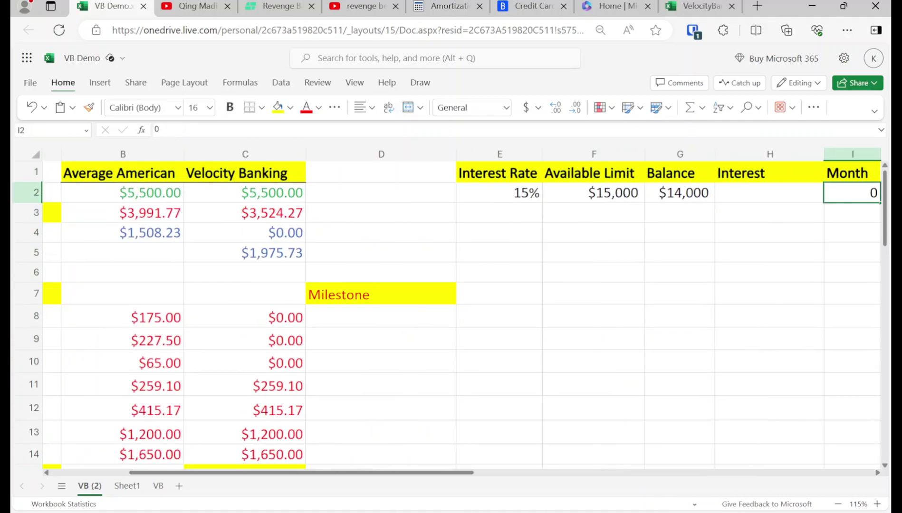
{"action": "key", "text": "Down"}
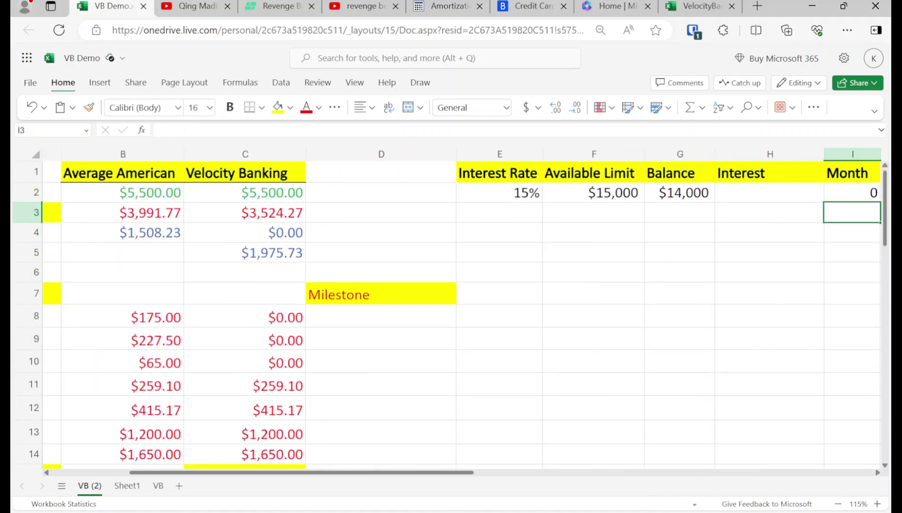
{"action": "type", "text": "=i2+"}
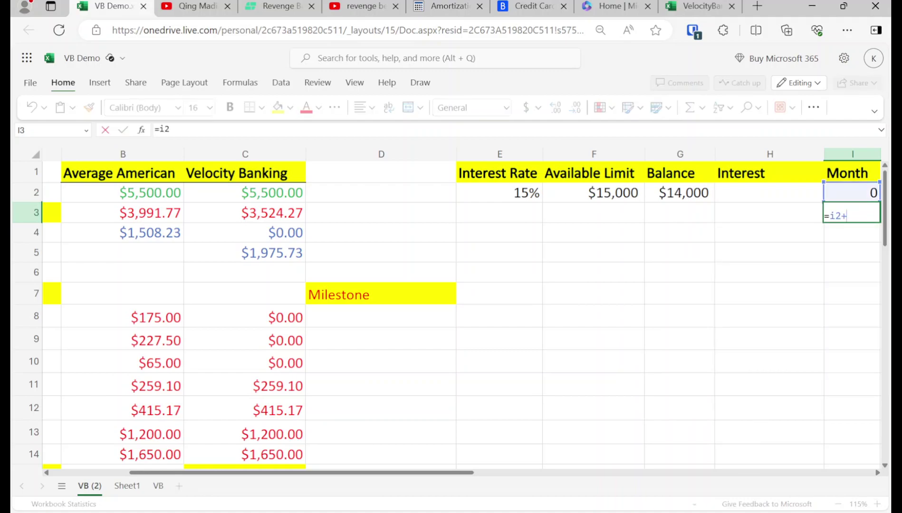
{"action": "key", "text": "Return"}
- Enter =G2+H2-1975.73 in G3 to calculate the line of credit balance after the monthly cash flow
{"action": "key", "text": "Left"}
{"action": "key", "text": "Left"}
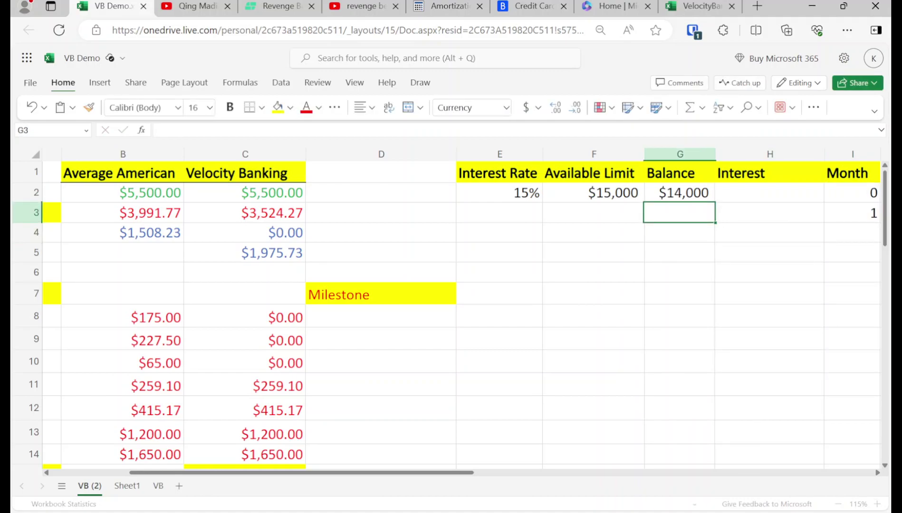
{"action": "type", "text": "=g2"}
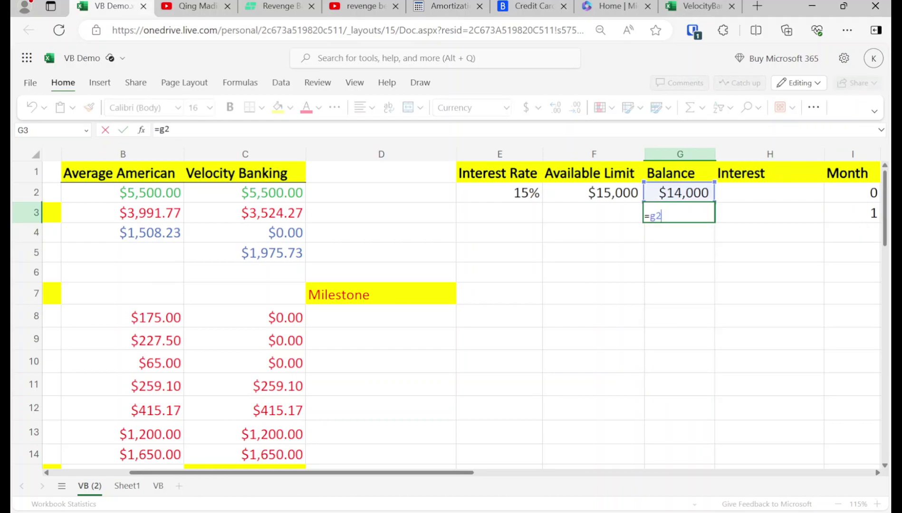
{"action": "type", "text": "+i2"}
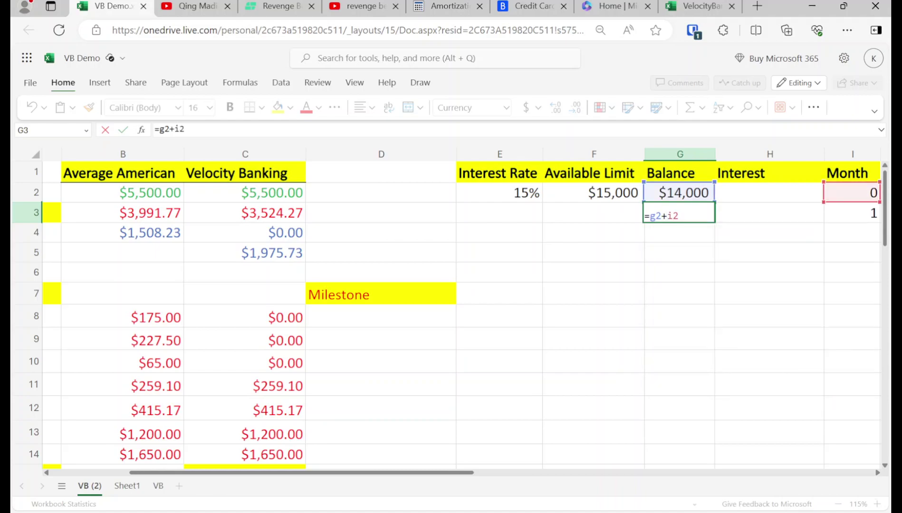
{"action": "key", "text": "BackSpace"}
{"action": "key", "text": "BackSpace"}
{"action": "type", "text": "h2-"}
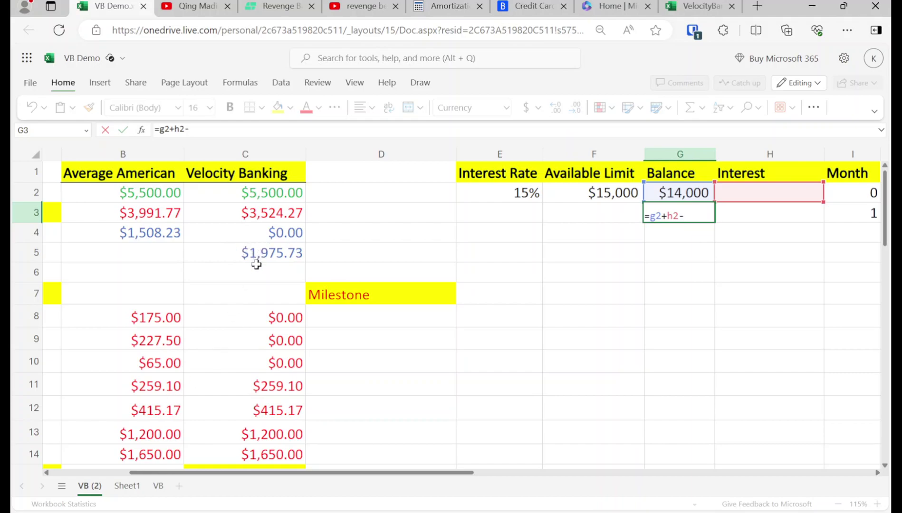
{"action": "type", "text": "1,975.73"}
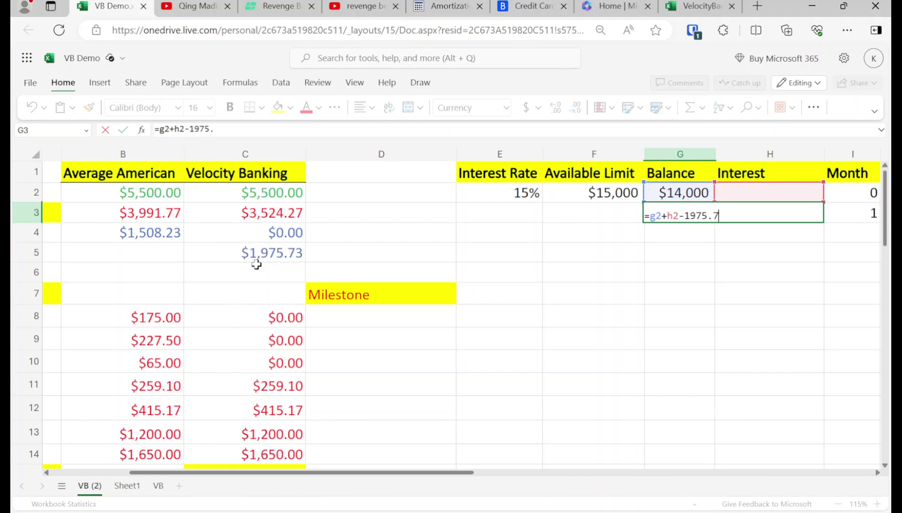
{"action": "key", "text": "Return"}
- Calculate the monthly interest in H3 with =AVERAGE(G3,G2)*.15/12
{"action": "key", "text": "Up"}
{"action": "key", "text": "Right"}
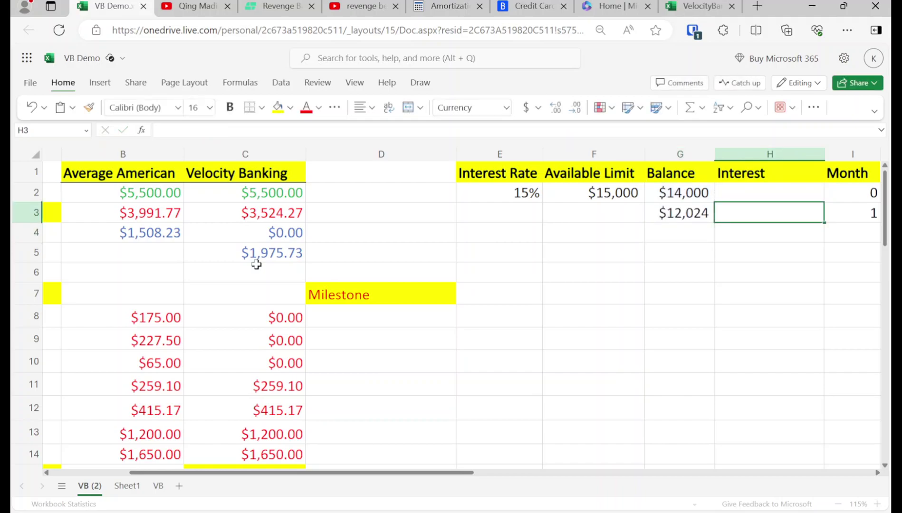
{"action": "left_click", "coordinate": [702, 108]}
{"action": "left_click", "coordinate": [720, 150]}
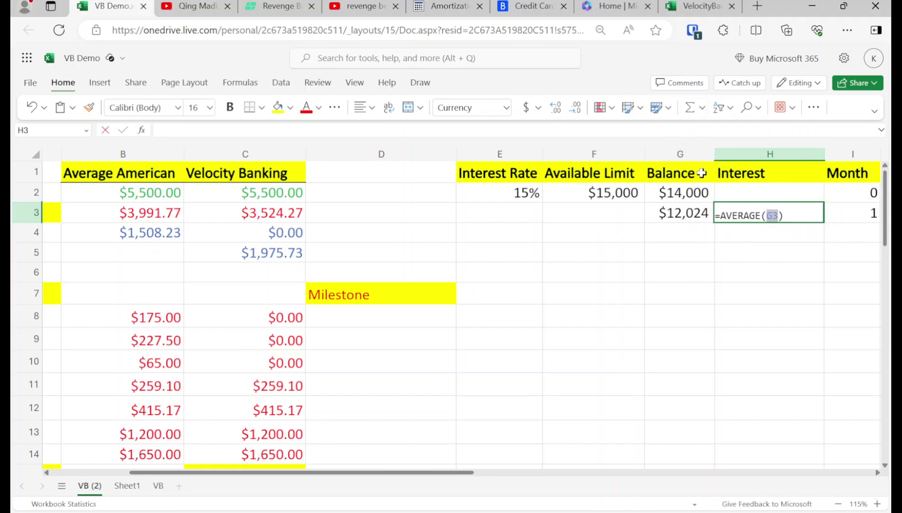
{"action": "left_click", "coordinate": [686, 192], "text": "ctrl"}
{"action": "left_click", "coordinate": [252, 130]}
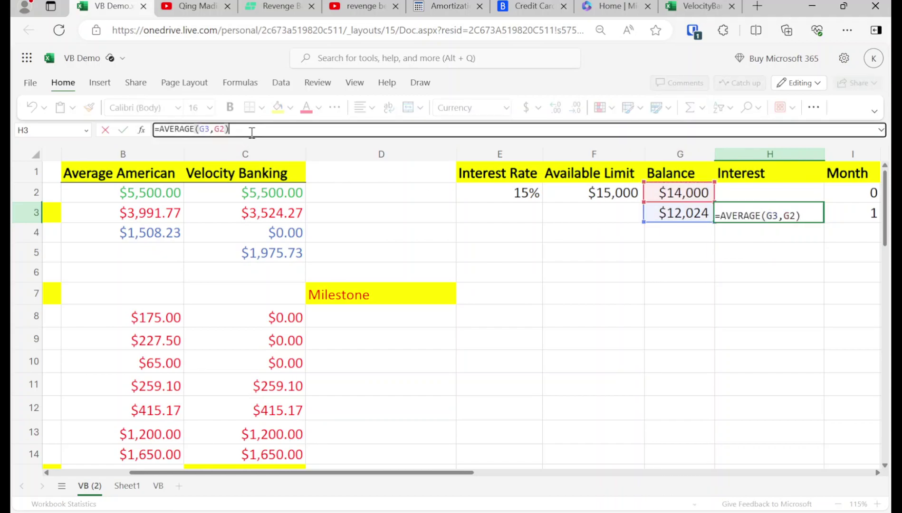
{"action": "type", "text": "*.15"}
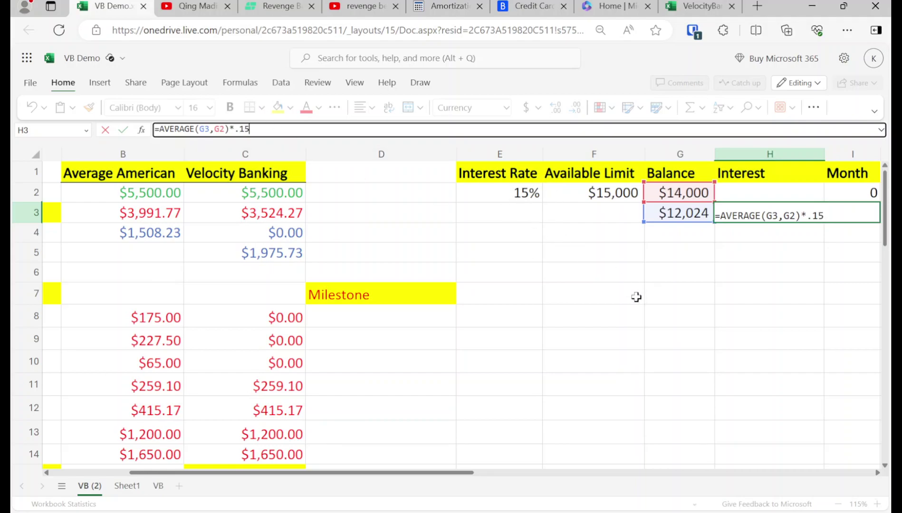
{"action": "type", "text": "/12"}
{"action": "key", "text": "Return"}
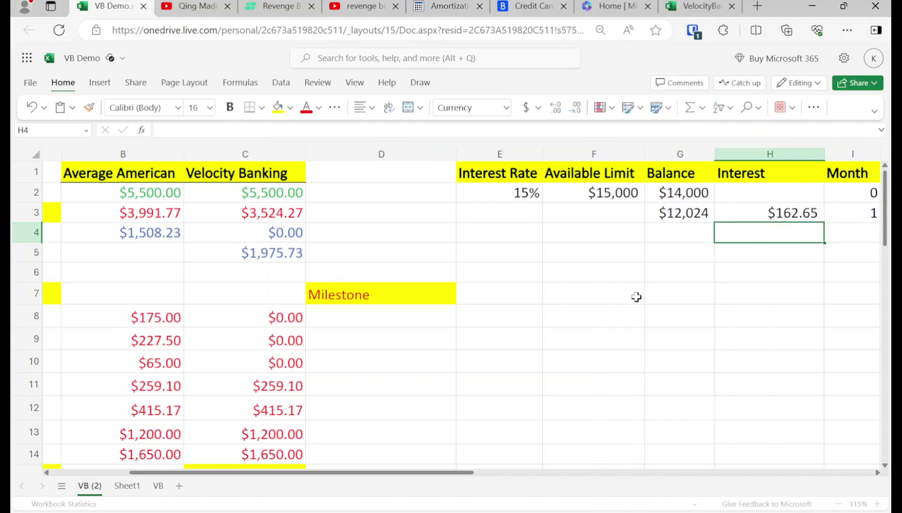
- Copy the balance, interest and month formulas in G3:I3 down the table through month 14 in row 16
{"action": "key", "text": "Up"}
{"action": "key", "text": "Left"}
{"action": "key", "text": "shift+Right"}
{"action": "key", "text": "shift+Right"}
{"action": "key", "text": "ctrl+c"}
{"action": "key", "text": "shift+Down"}
{"action": "key", "text": "shift+Down"}
{"action": "key", "text": "shift+Down"}
{"action": "key", "text": "shift+Down"}
{"action": "key", "text": "shift+Down"}
{"action": "key", "text": "shift+Down"}
{"action": "key", "text": "shift+Down"}
{"action": "key", "text": "shift+Down"}
{"action": "key", "text": "shift+Down"}
{"action": "key", "text": "shift+Down"}
{"action": "key", "text": "shift+Down"}
{"action": "key", "text": "shift+Down"}
{"action": "key", "text": "shift+Down"}
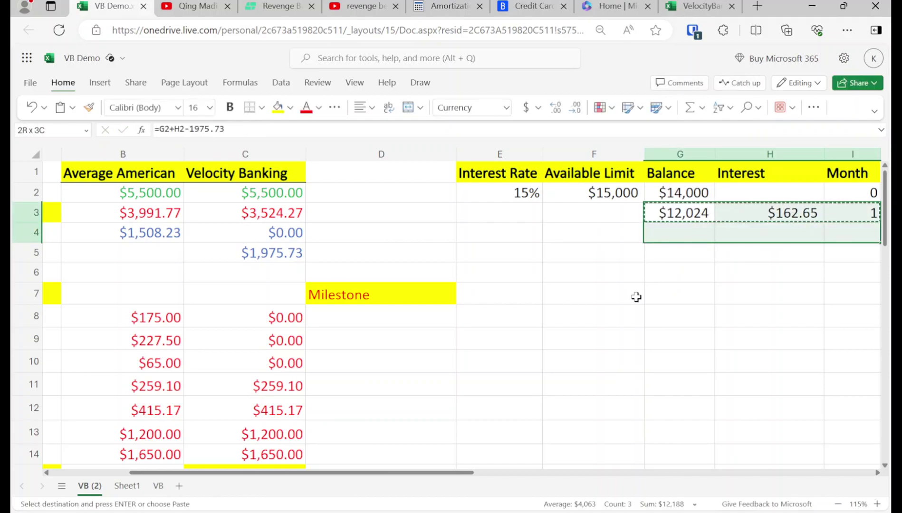
{"action": "key", "text": "ctrl+v"}
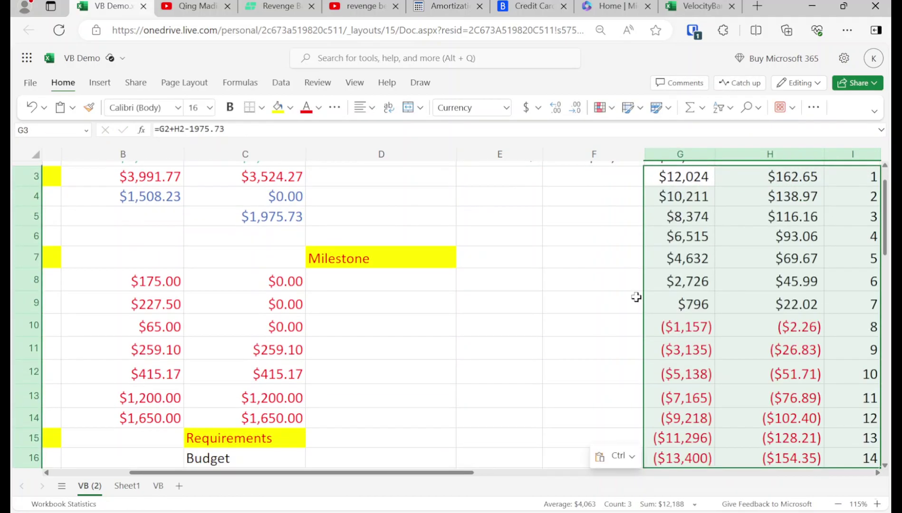
- Go down the Balance column to find the month in which the line of credit is paid off
{"action": "key", "text": "Up"}
{"action": "key", "text": "Down"}
{"action": "key", "text": "Down"}
{"action": "key", "text": "Down"}
{"action": "key", "text": "Down"}
{"action": "key", "text": "Down"}
{"action": "key", "text": "Down"}
{"action": "key", "text": "Down"}
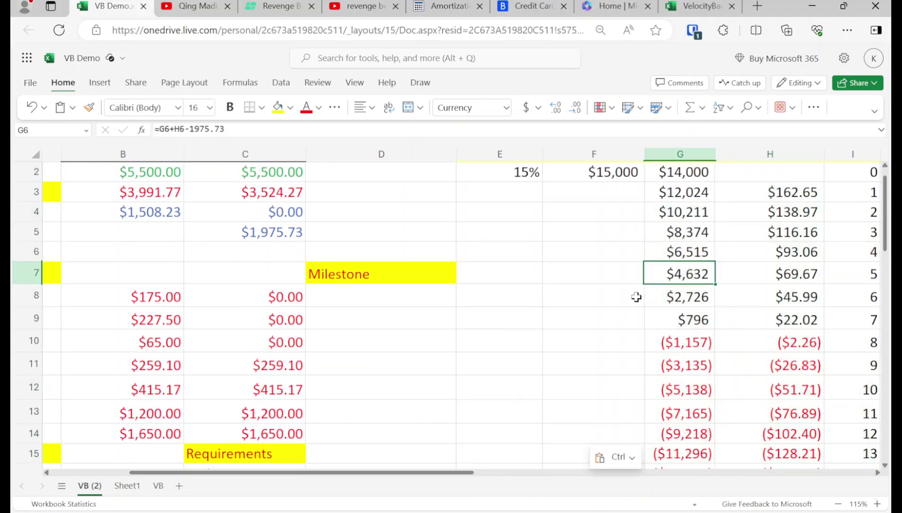
{"action": "key", "text": "Down"}
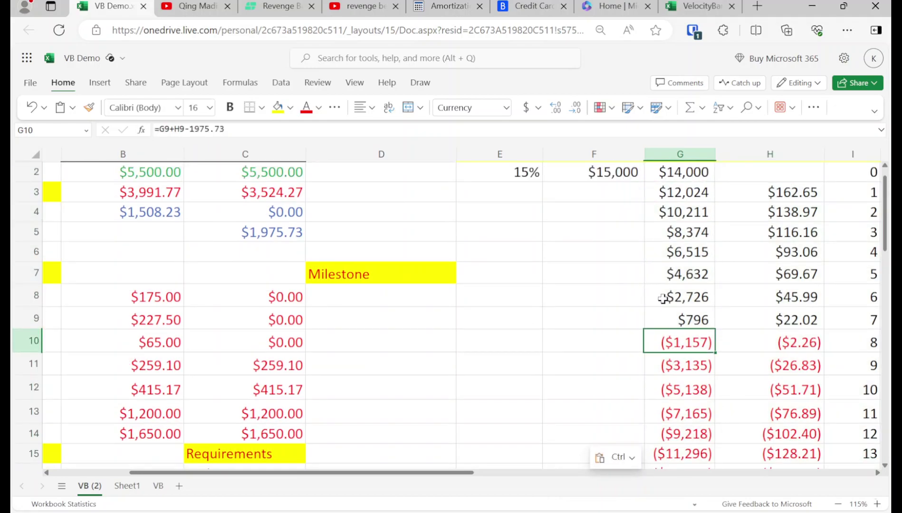
{"action": "scroll", "coordinate": [662, 298], "scroll_direction": "up", "scroll_amount": 1}
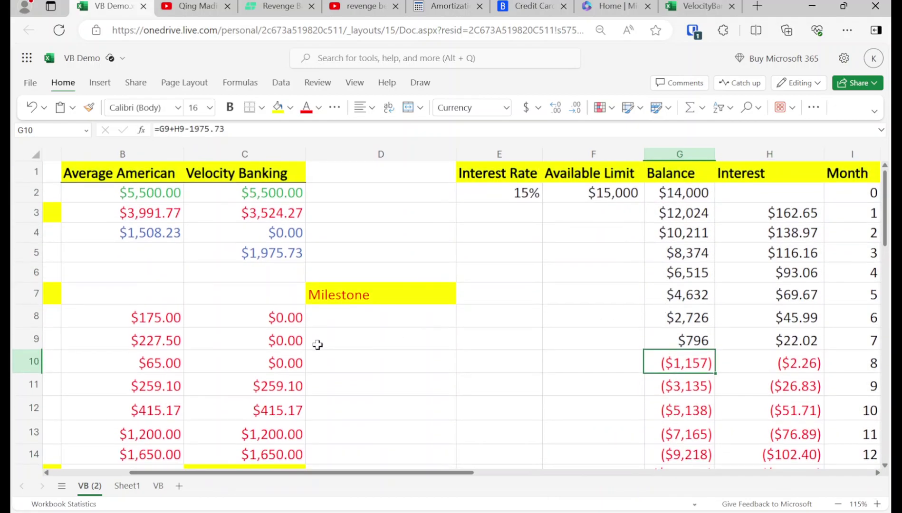
- Enter "8 months, 14k" as the CC1 milestone in D8
{"action": "left_click", "coordinate": [361, 318]}
{"action": "type", "text": "8 mo"}
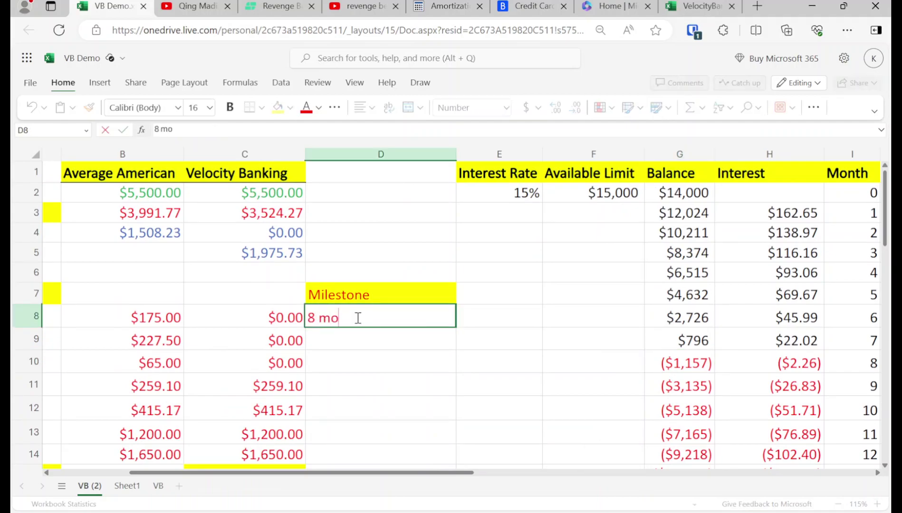
{"action": "type", "text": "nths, 14k"}
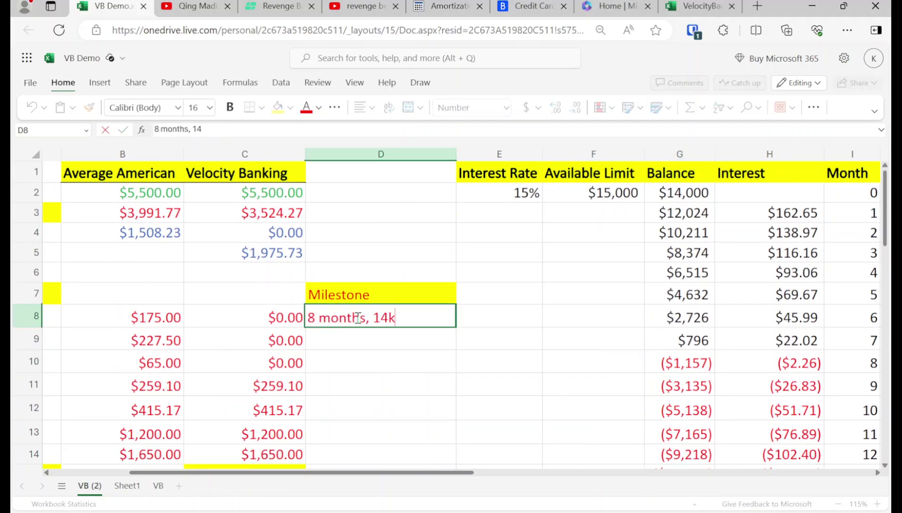
{"action": "key", "text": "Return"}
- Copy the CC1 milestone from D8 to the CC2 and CC3 rows in D9:D10
{"action": "key", "text": "Up"}
{"action": "key", "text": "ctrl+c"}
{"action": "key", "text": "Down"}
{"action": "key", "text": "ctrl+v"}
{"action": "key", "text": "Down"}
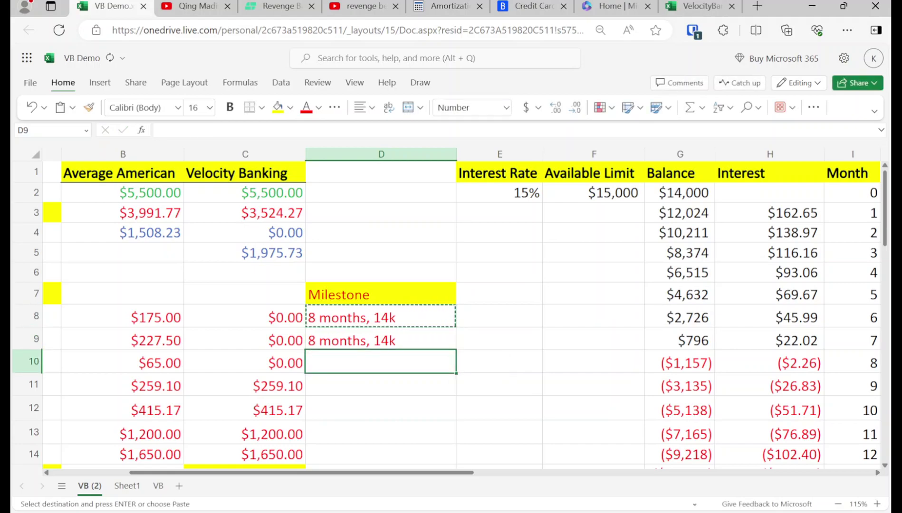
{"action": "key", "text": "ctrl+v"}
- Widen column A, which holds the row labels, by about a fifth
{"action": "key", "text": "Left"}
{"action": "key", "text": "Left"}
{"action": "key", "text": "Left"}
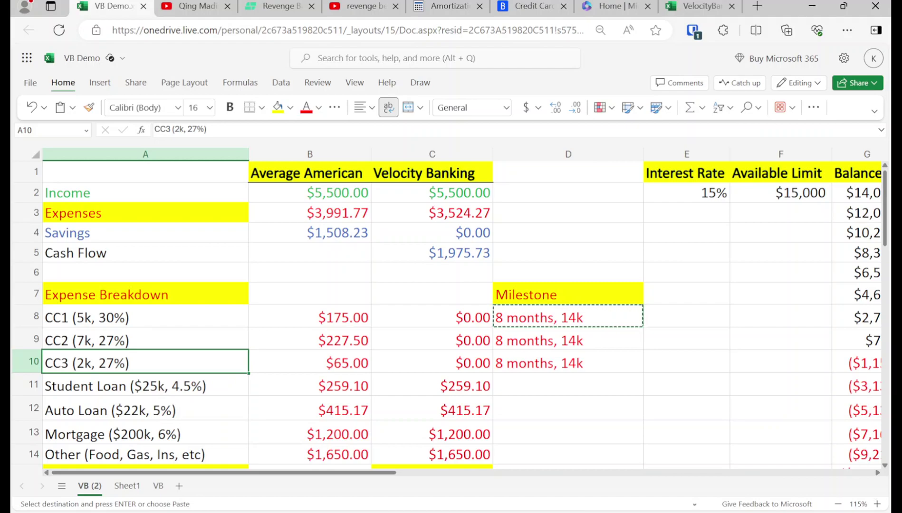
{"action": "key", "text": "Down"}
{"action": "left_click_drag", "start_coordinate": [249, 154], "coordinate": [299, 154]}
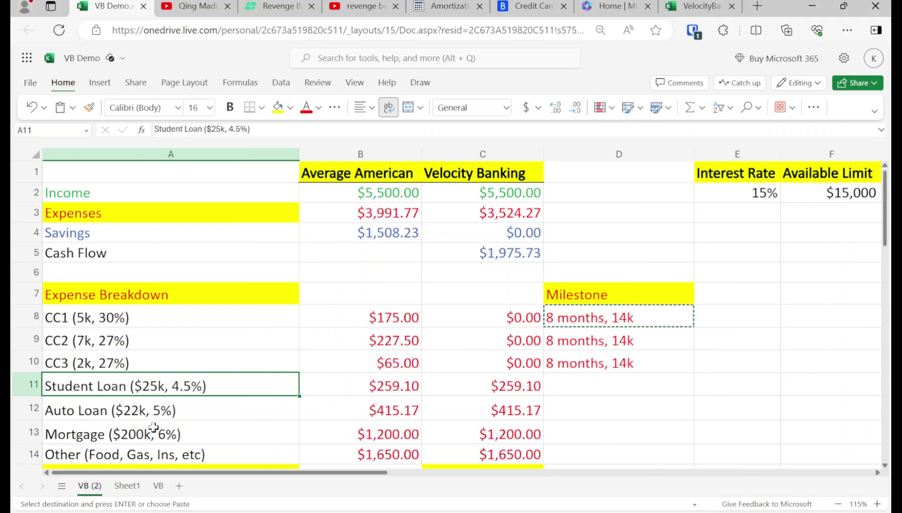
- Compare the Student Loan, Auto Loan and Mortgage balances and interest rates in A11:A13
{"action": "left_click", "coordinate": [153, 427]}
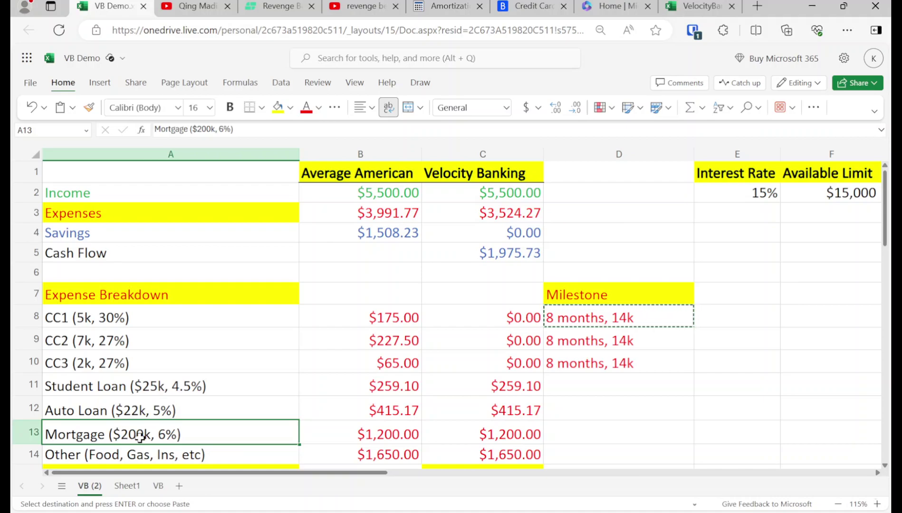
{"action": "key", "text": "Up"}
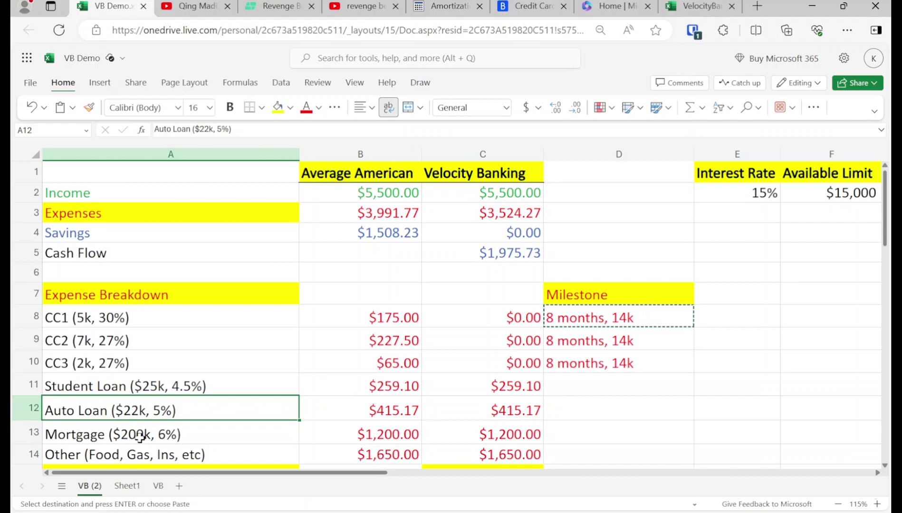
{"action": "key", "text": "Up"}
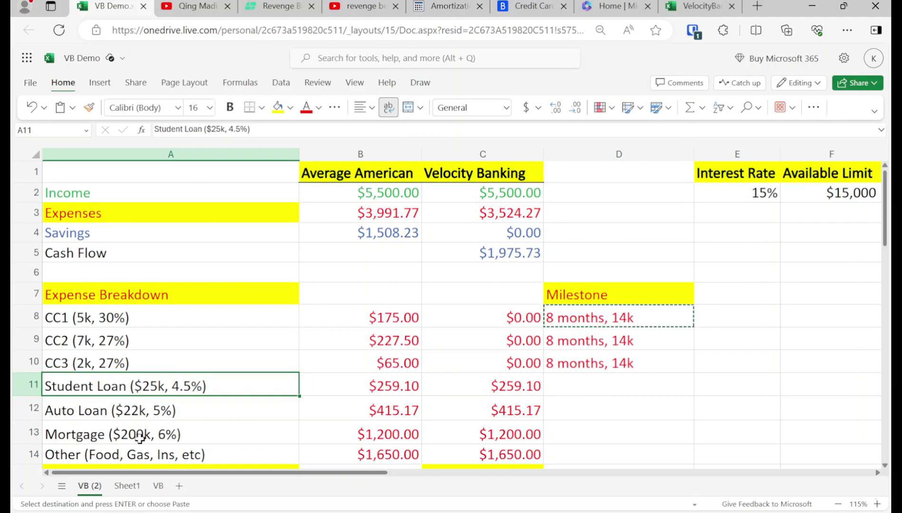
{"action": "left_click", "coordinate": [169, 408]}
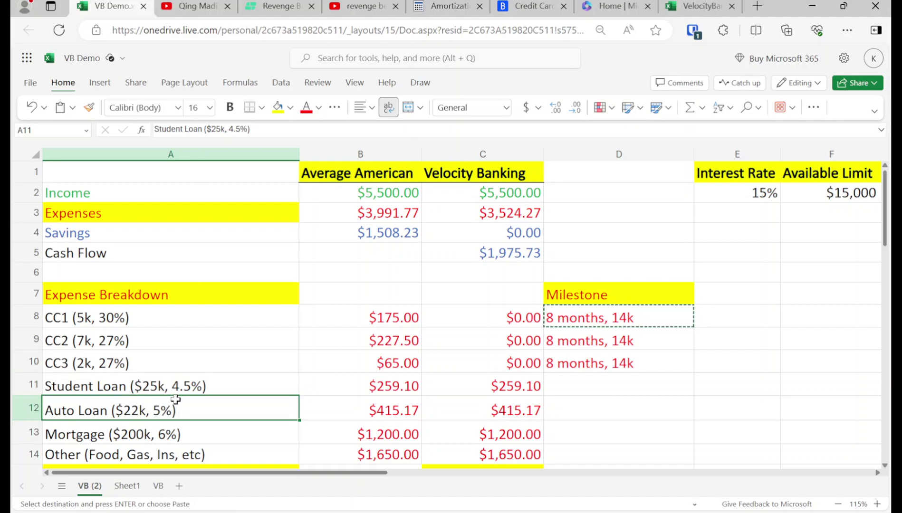
{"action": "left_click", "coordinate": [141, 389]}
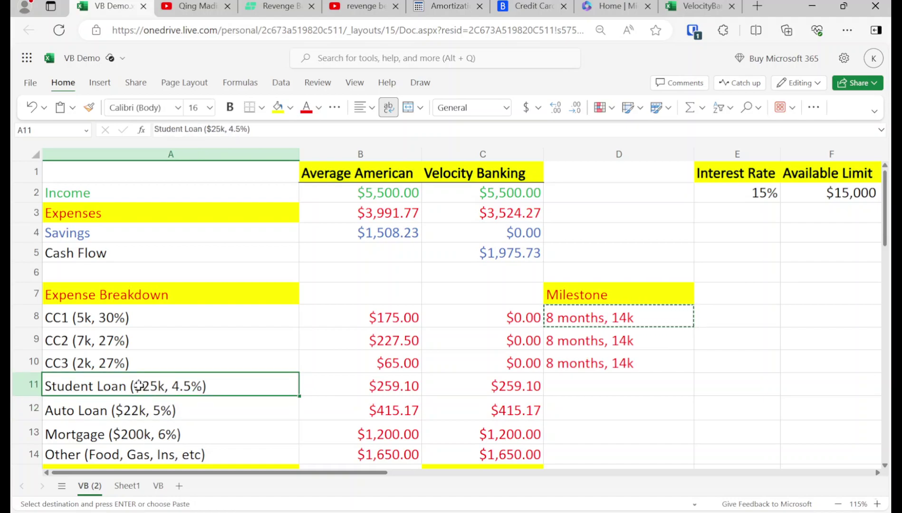
{"action": "left_click", "coordinate": [129, 437]}
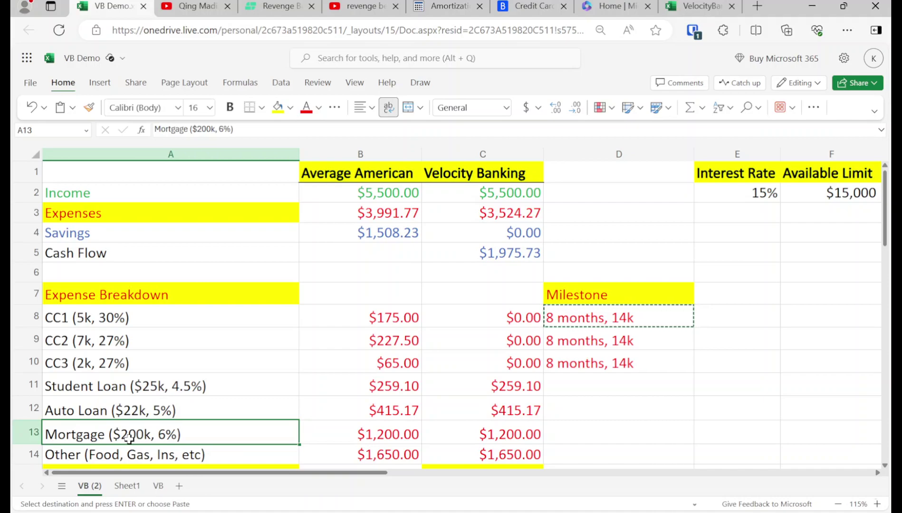
{"action": "left_click", "coordinate": [229, 385]}
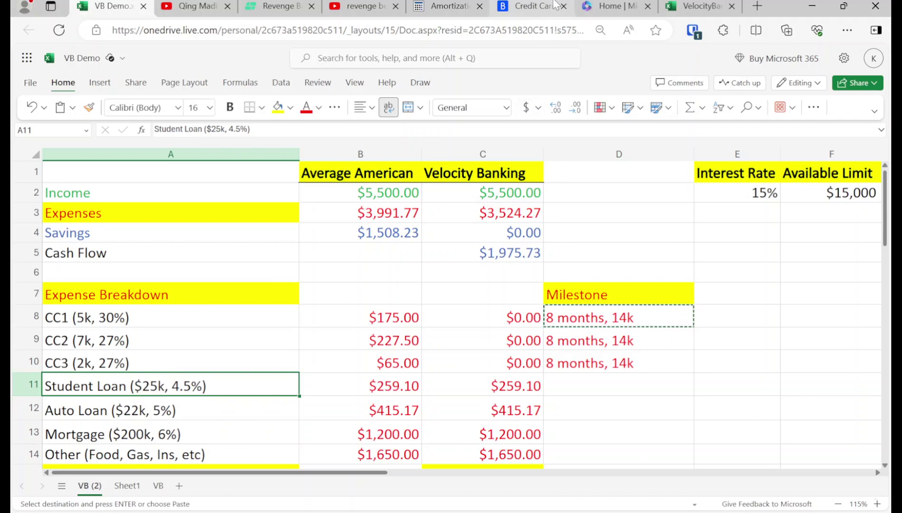
- Switch to the Calculator.net Amortization Calculator, show the $25,000 loan's monthly schedule, and return to the VB Demo workbook
{"action": "left_click", "coordinate": [456, 5]}
{"action": "scroll", "coordinate": [304, 254], "scroll_direction": "up", "scroll_amount": 3}
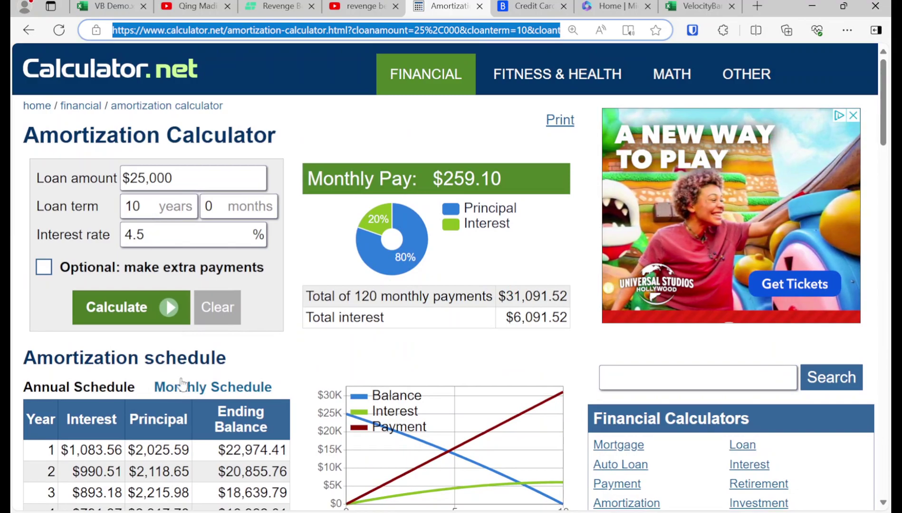
{"action": "left_click", "coordinate": [200, 392]}
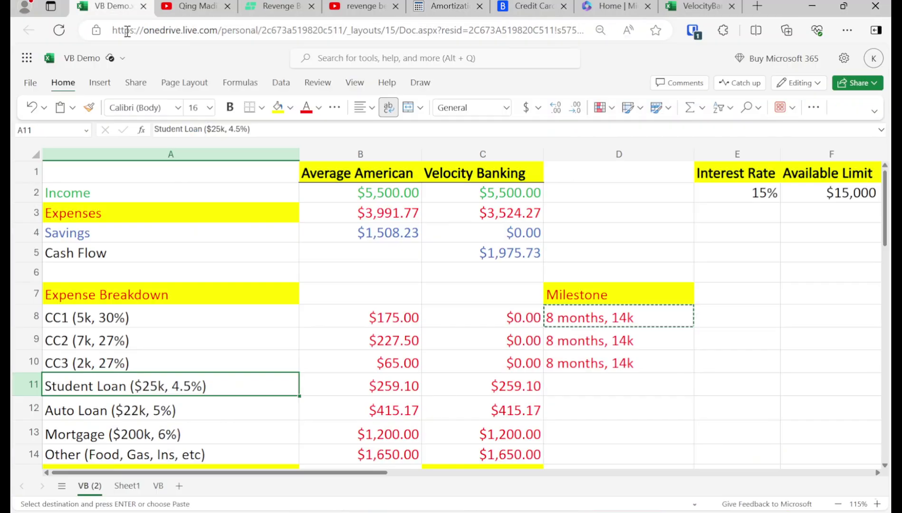
{"action": "left_click", "coordinate": [109, 6]}
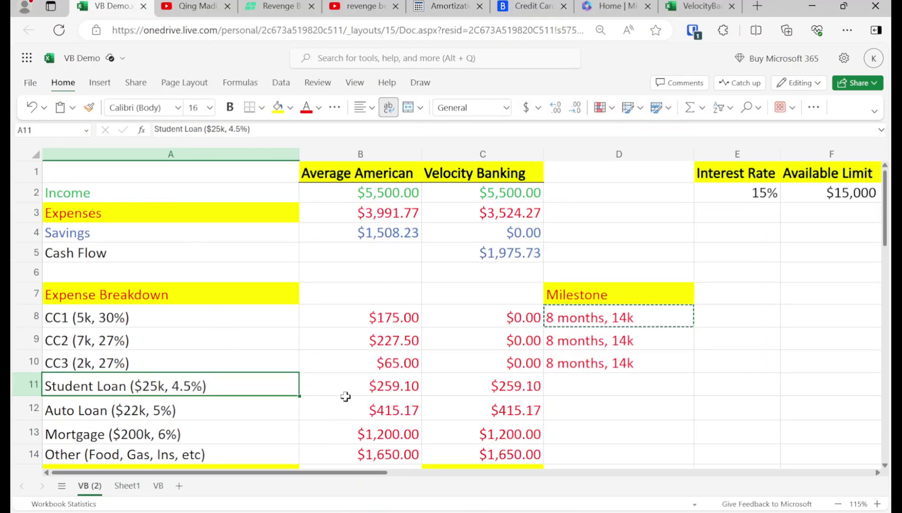
{"action": "left_click", "coordinate": [354, 8]}
{"action": "left_click", "coordinate": [424, 6]}
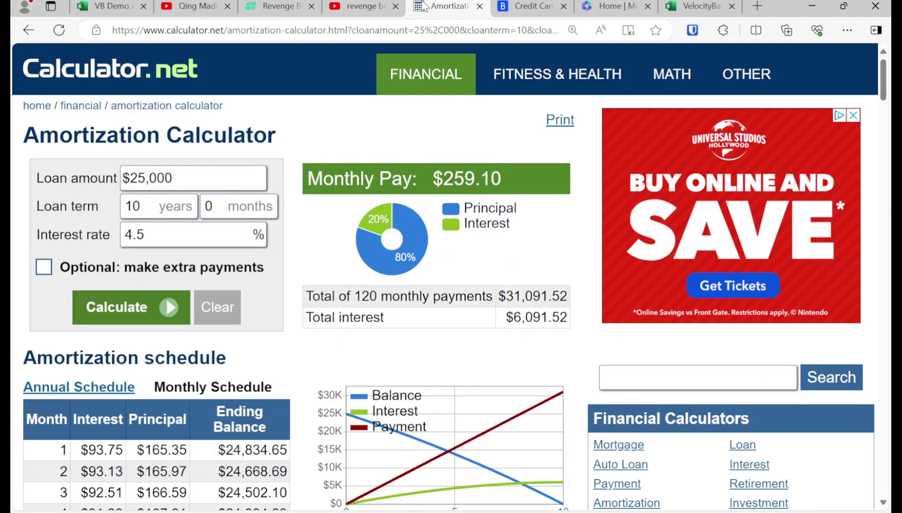
{"action": "left_click", "coordinate": [360, 7]}
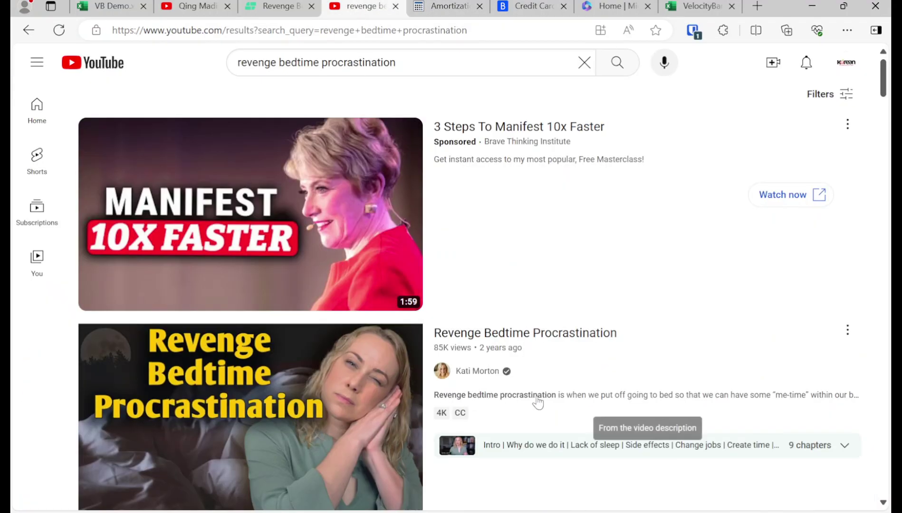
- Look through the YouTube search results on revenge bedtime procrastination and close their tab
{"action": "scroll", "coordinate": [537, 403], "scroll_direction": "down", "scroll_amount": 12}
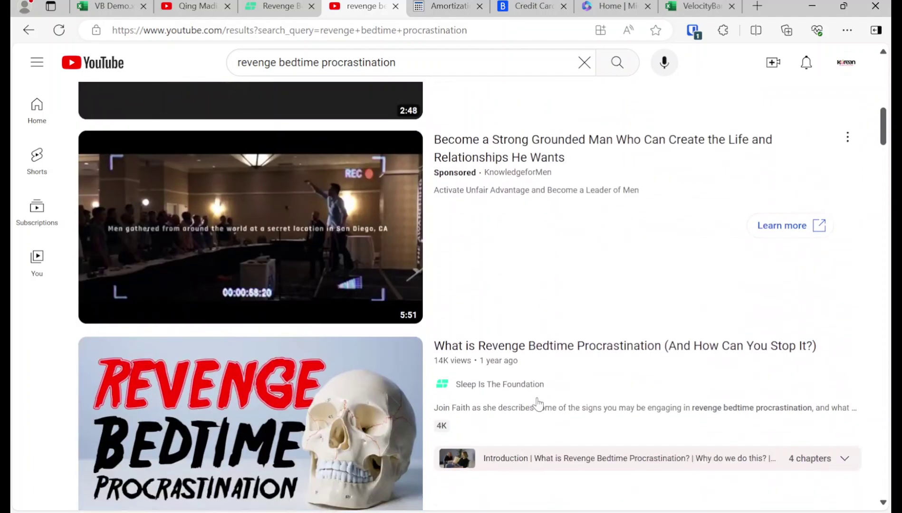
{"action": "scroll", "coordinate": [537, 403], "scroll_direction": "down", "scroll_amount": 3}
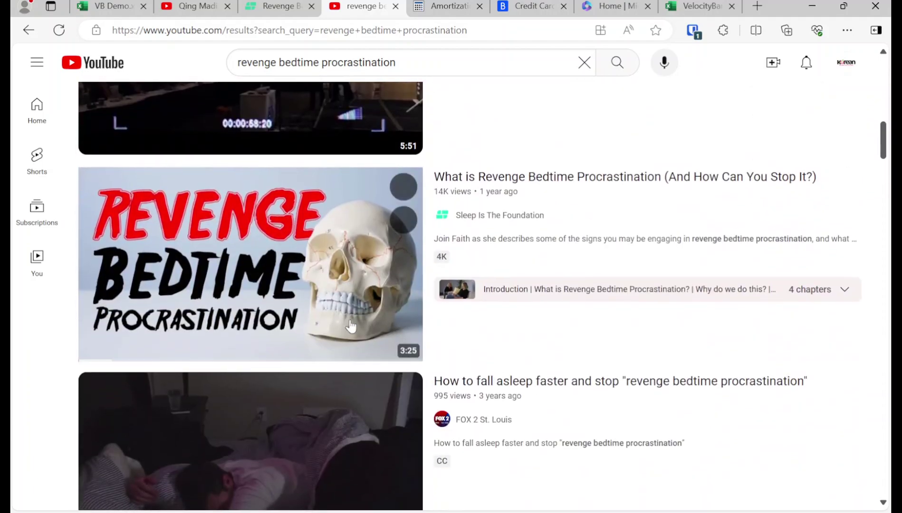
{"action": "mouse_move", "coordinate": [353, 332]}
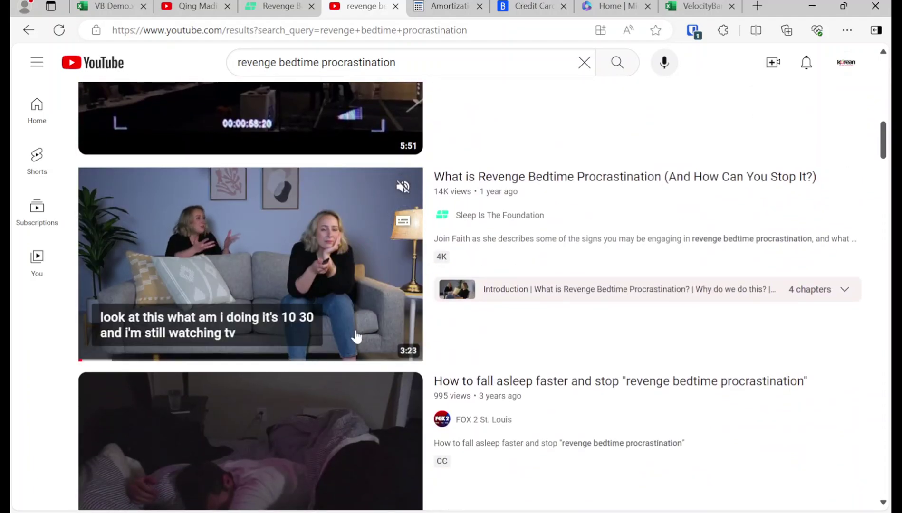
{"action": "scroll", "coordinate": [357, 339], "scroll_direction": "up", "scroll_amount": 14}
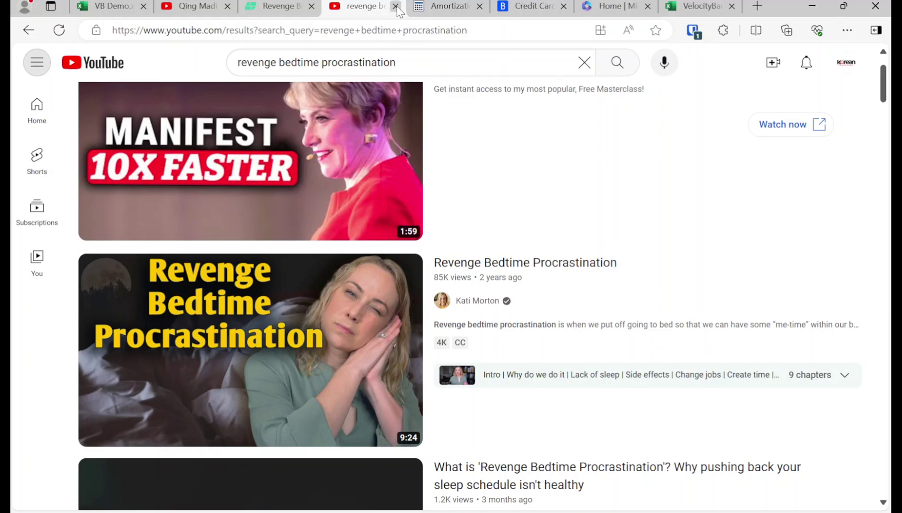
{"action": "left_click", "coordinate": [398, 9]}
- Copy the month 8 ending balance from the amortization schedule and append "-> 23,659.74" to the Student Loan label in A11 of VB Demo
{"action": "scroll", "coordinate": [213, 326], "scroll_direction": "down", "scroll_amount": 4}
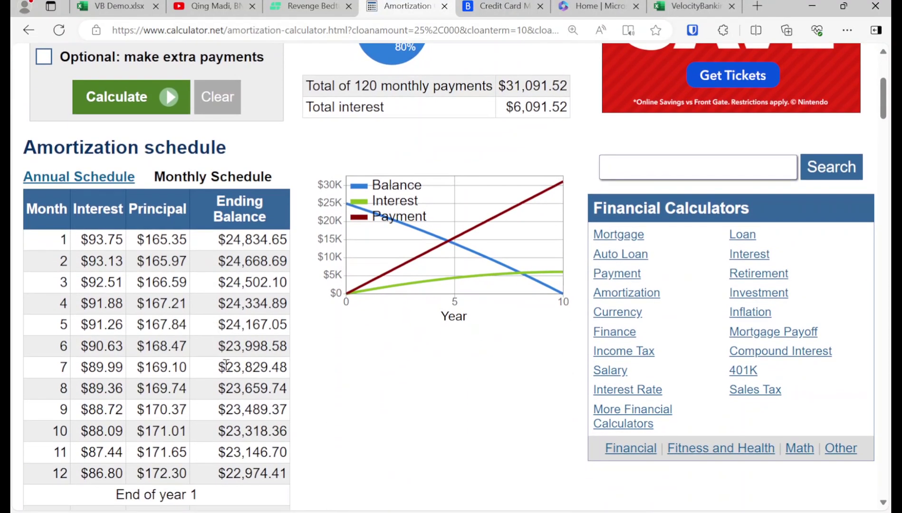
{"action": "left_click_drag", "start_coordinate": [225, 389], "coordinate": [287, 388]}
{"action": "key", "text": "ctrl+c"}
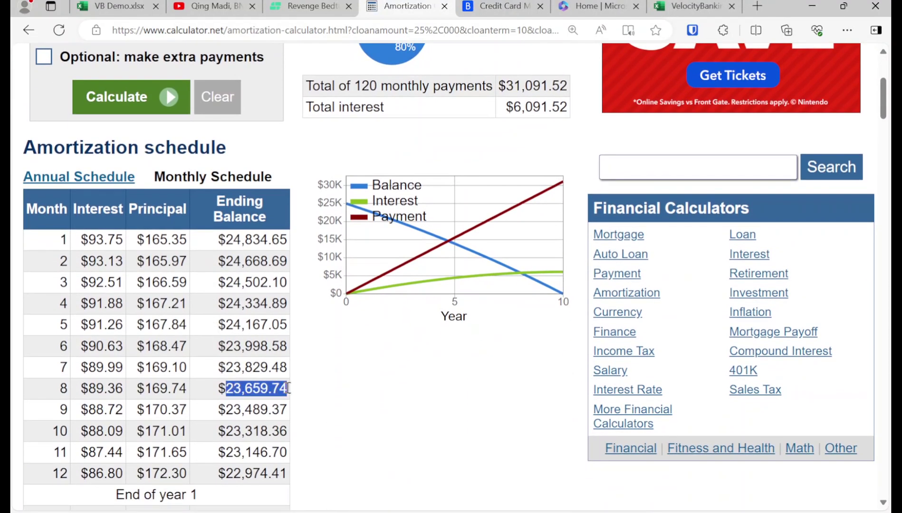
{"action": "left_click", "coordinate": [140, 6]}
{"action": "double_click", "coordinate": [215, 381]}
{"action": "type", "text": "->"}
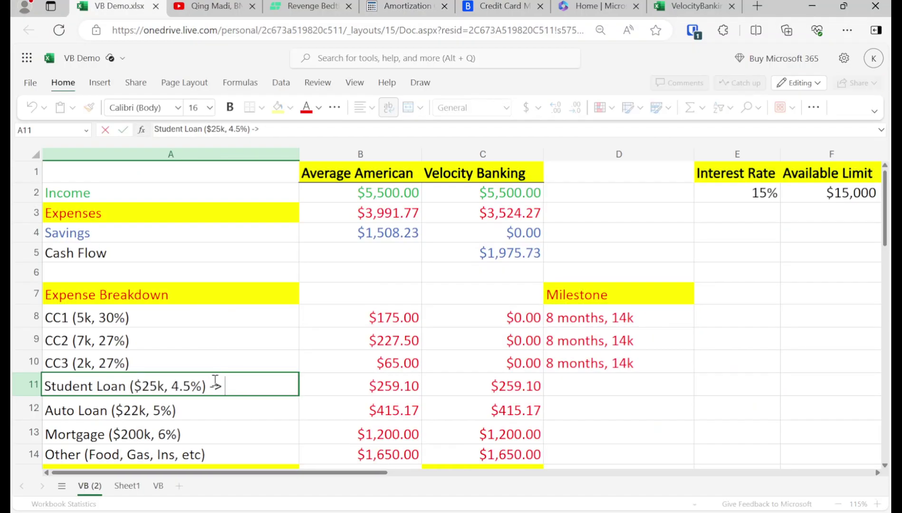
{"action": "key", "text": "ctrl+v"}
{"action": "key", "text": "Return"}
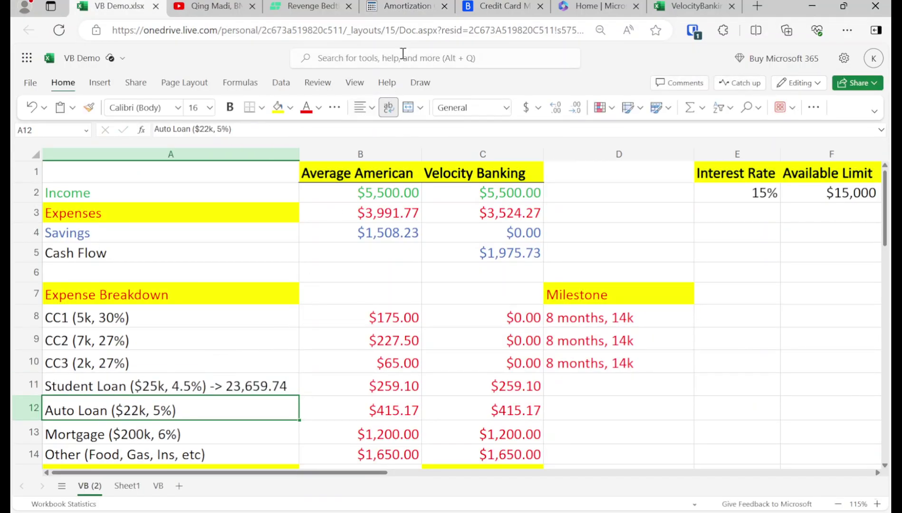
- In the Amortization Calculator, calculate a $22,000 loan over 5 years at 5% interest and show its monthly schedule
{"action": "left_click", "coordinate": [386, 7]}
{"action": "scroll", "coordinate": [224, 197], "scroll_direction": "up", "scroll_amount": 3}
{"action": "left_click", "coordinate": [190, 177]}
{"action": "double_click", "coordinate": [152, 178]}
{"action": "type", "text": "22,000"}
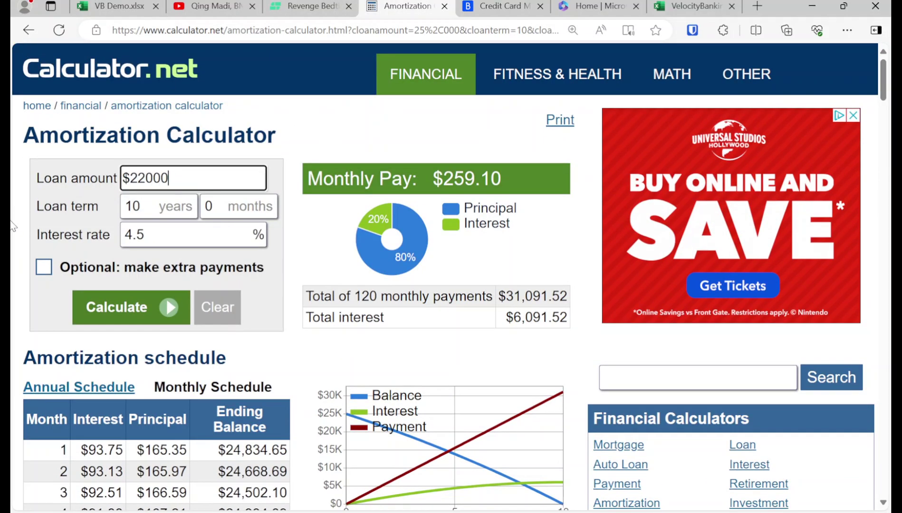
{"action": "key", "text": "Tab"}
{"action": "type", "text": "5"}
{"action": "key", "text": "Tab"}
{"action": "key", "text": "Tab"}
{"action": "type", "text": "5"}
{"action": "left_click", "coordinate": [118, 311]}
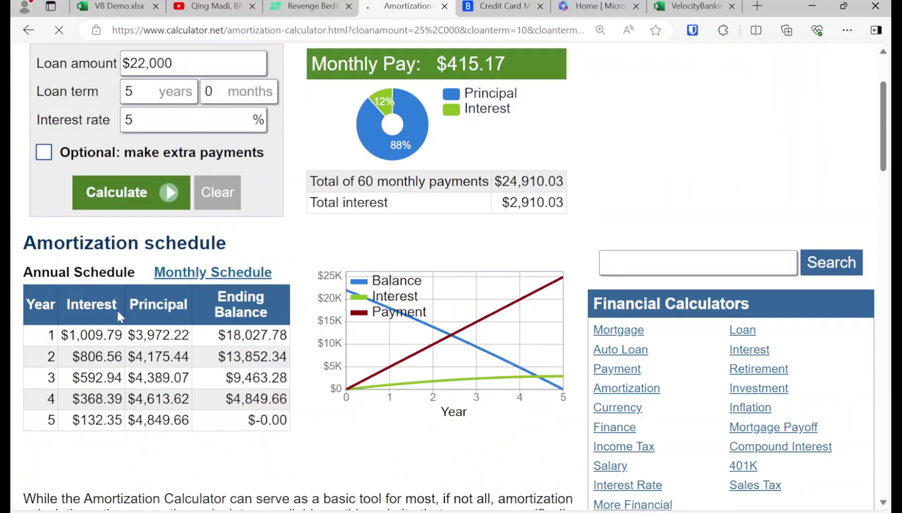
{"action": "left_click", "coordinate": [226, 279]}
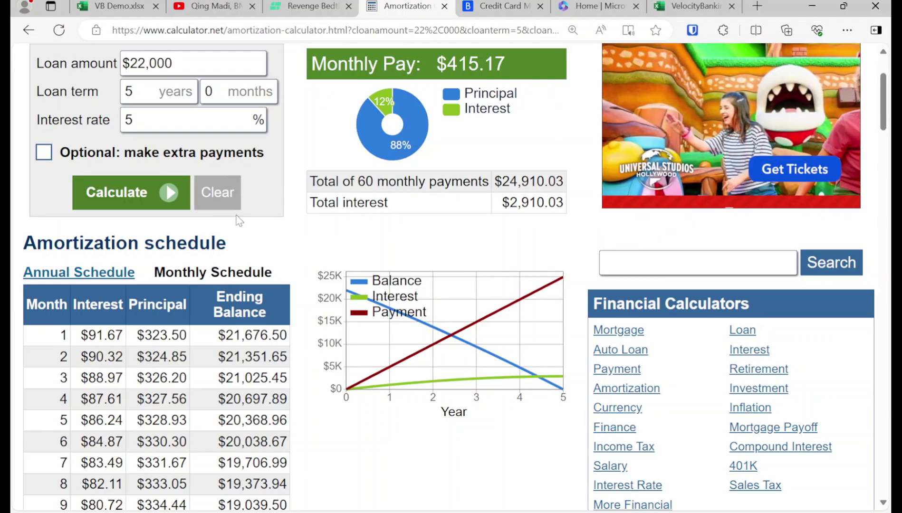
- Copy the auto loan's month 8 ending balance from the schedule and append "-> 19,373.94" to the Auto Loan label in A12 of VB Demo
{"action": "left_click", "coordinate": [138, 3]}
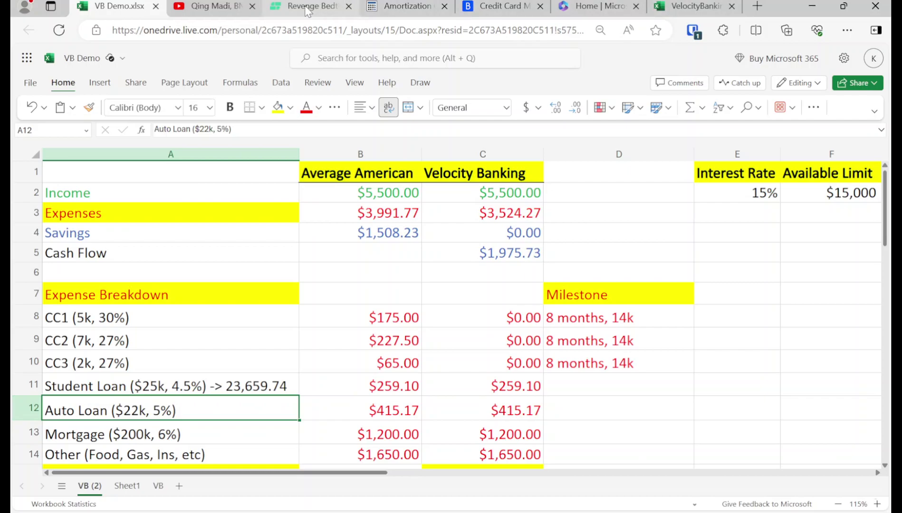
{"action": "left_click", "coordinate": [406, 7]}
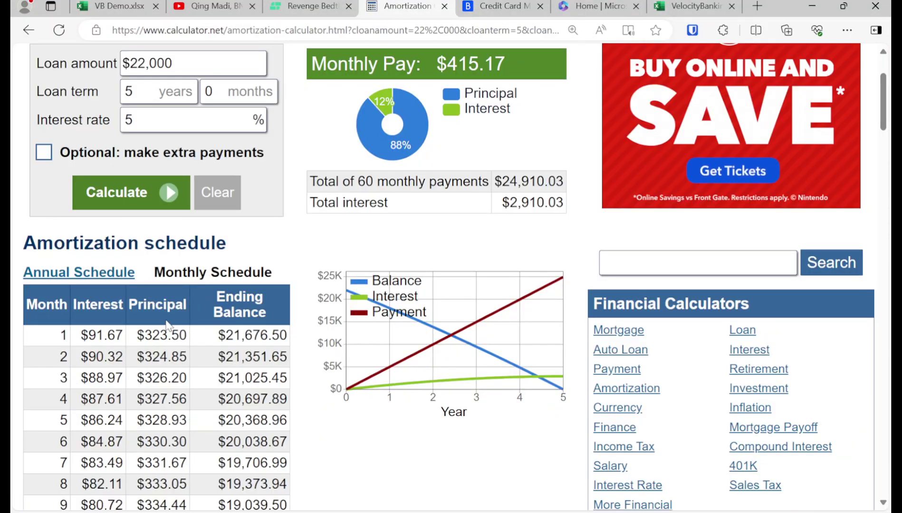
{"action": "scroll", "coordinate": [181, 330], "scroll_direction": "down", "scroll_amount": 3}
{"action": "left_click_drag", "start_coordinate": [227, 343], "coordinate": [291, 351]}
{"action": "key", "text": "ctrl+c"}
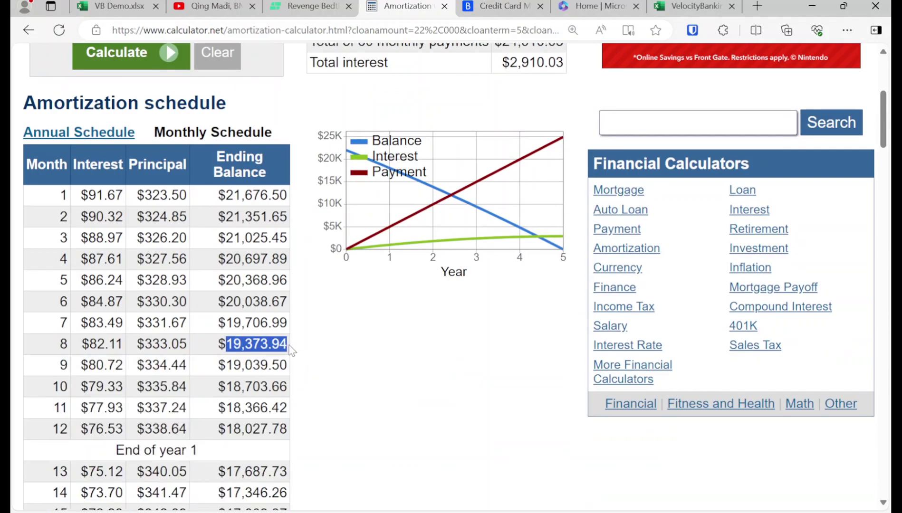
{"action": "left_click", "coordinate": [121, 6]}
{"action": "double_click", "coordinate": [224, 401]}
{"action": "type", "text": "->"}
{"action": "key", "text": "ctrl+v"}
{"action": "key", "text": "Return"}
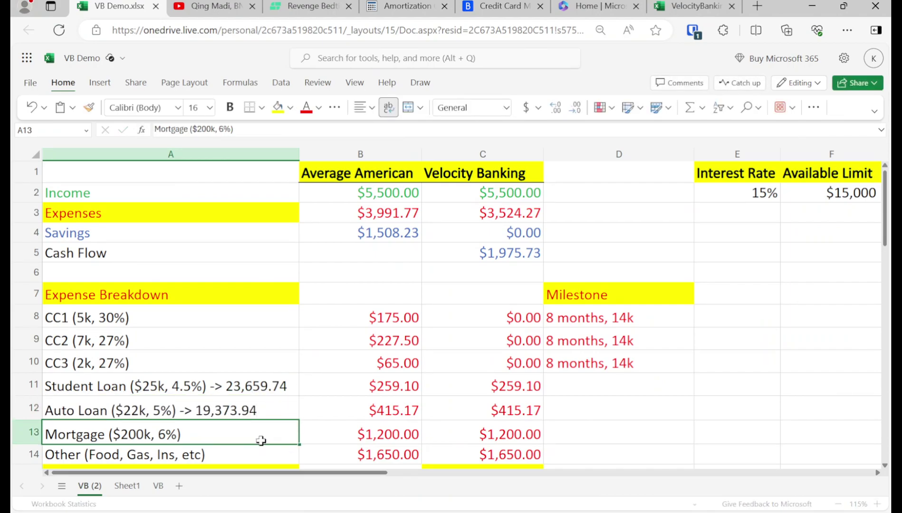
- Add up all the original debts in thousands under Goal in A16 with the formula =5+7+2+25+22+200
{"action": "scroll", "coordinate": [261, 441], "scroll_direction": "down", "scroll_amount": 3}
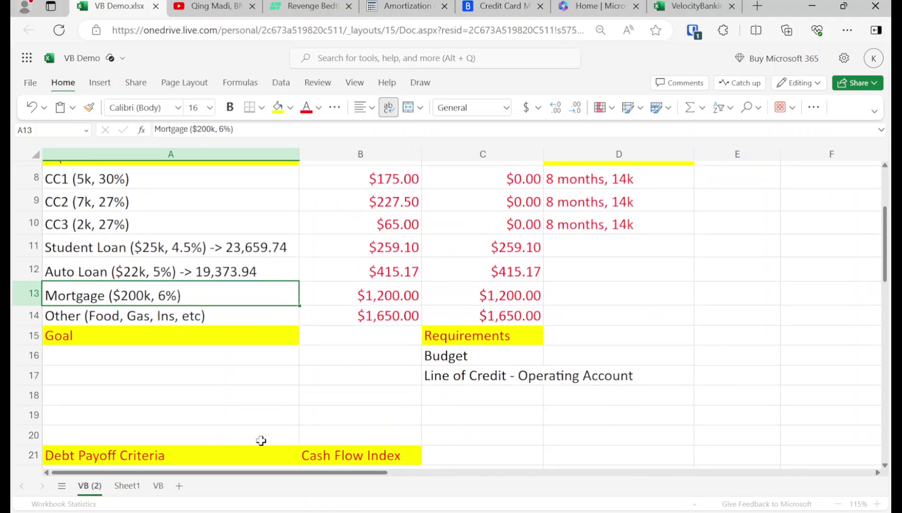
{"action": "left_click", "coordinate": [138, 359]}
{"action": "scroll", "coordinate": [137, 361], "scroll_direction": "up", "scroll_amount": 2}
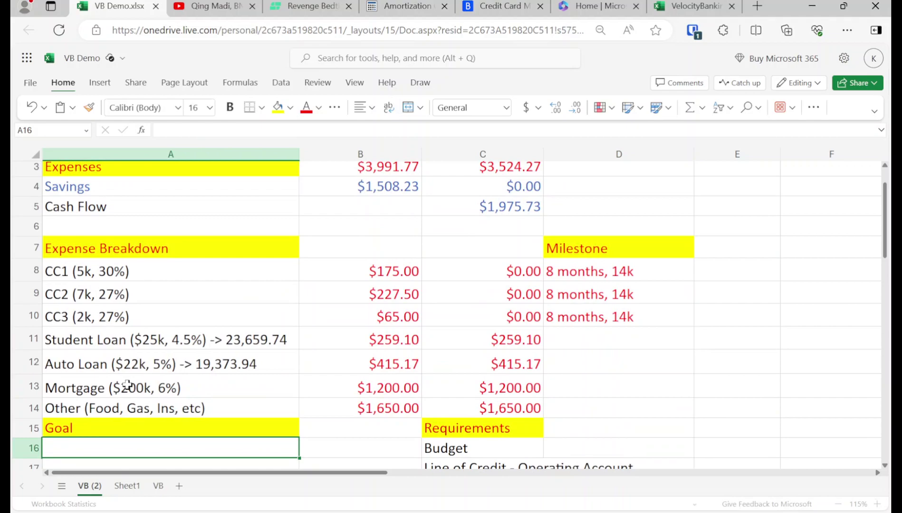
{"action": "type", "text": "=%"}
{"action": "type", "text": "="}
{"action": "key", "text": "BackSpace"}
{"action": "key", "text": "BackSpace"}
{"action": "type", "text": "5"}
{"action": "type", "text": "+7+"}
{"action": "type", "text": "2+26"}
{"action": "type", "text": "+22+200"}
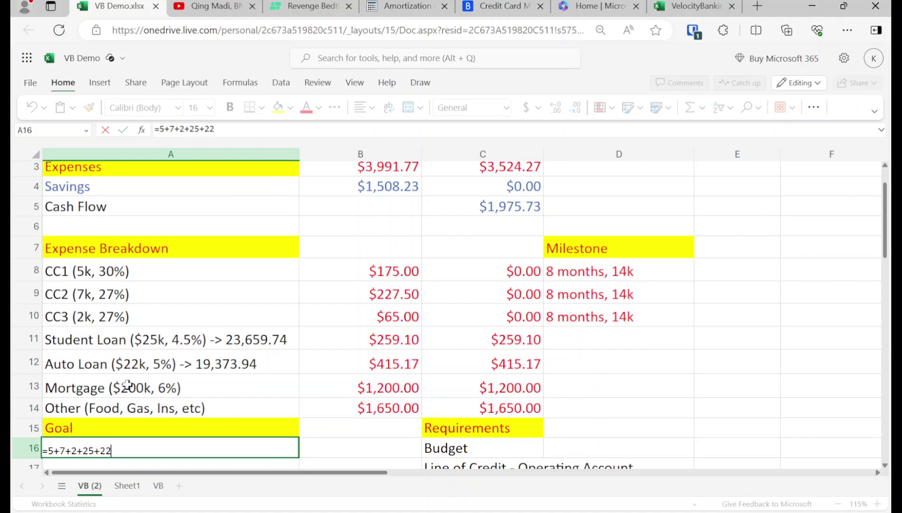
{"action": "key", "text": "Return"}
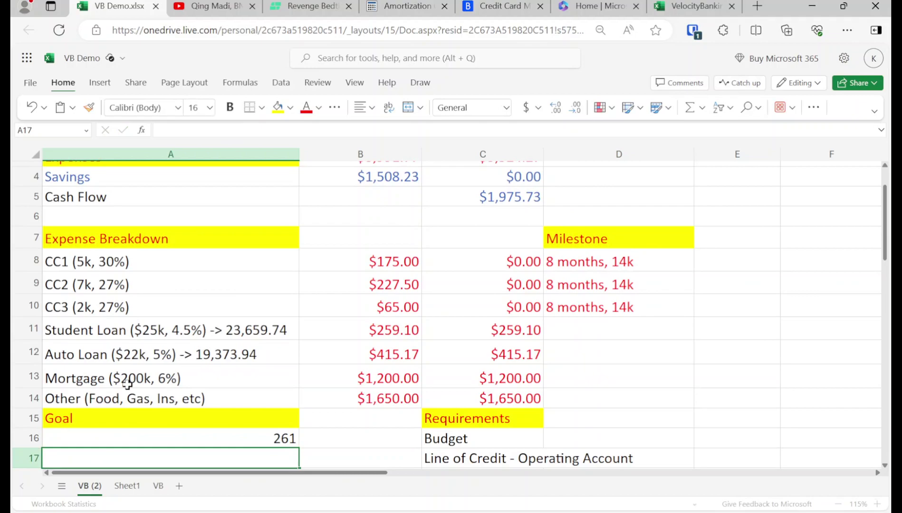
- Replace the sum in A16 with the goal text "Pay off 261k of debt!"
{"action": "key", "text": "Up"}
{"action": "type", "text": "Pay o"}
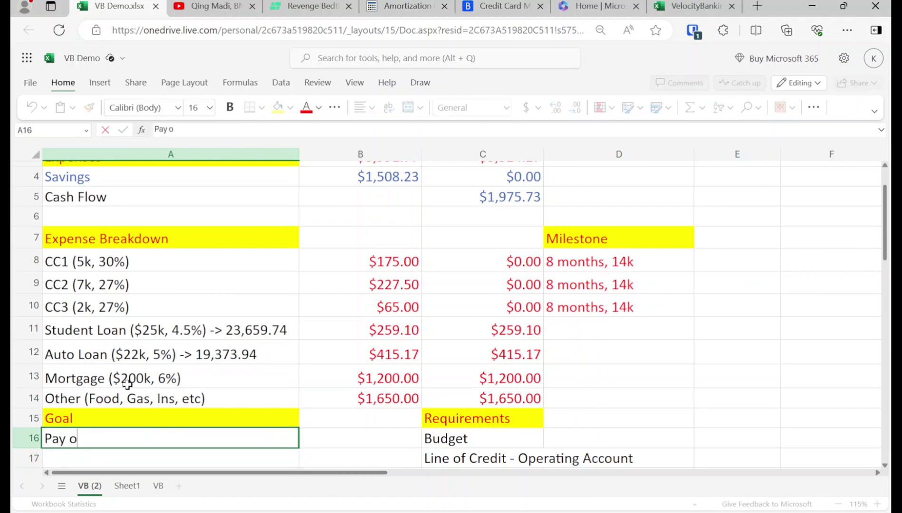
{"action": "type", "text": "ff 261k of debt!"}
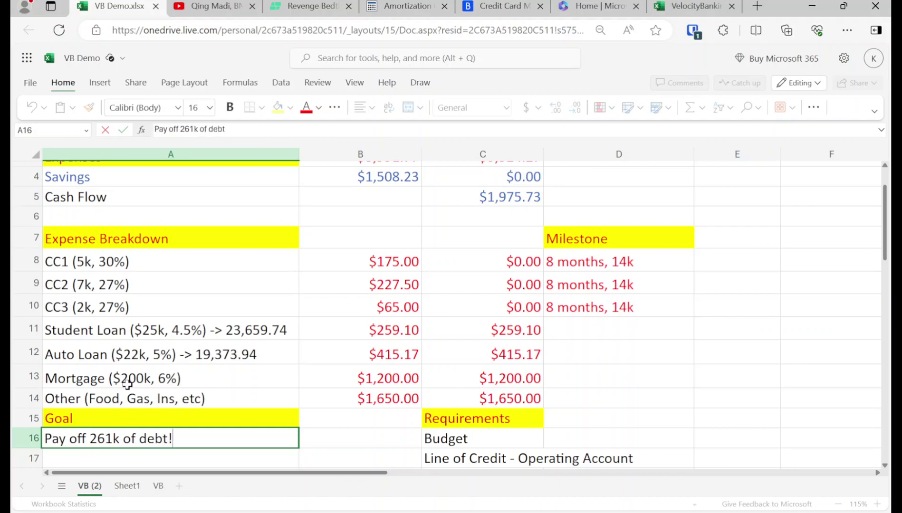
{"action": "key", "text": "Return"}
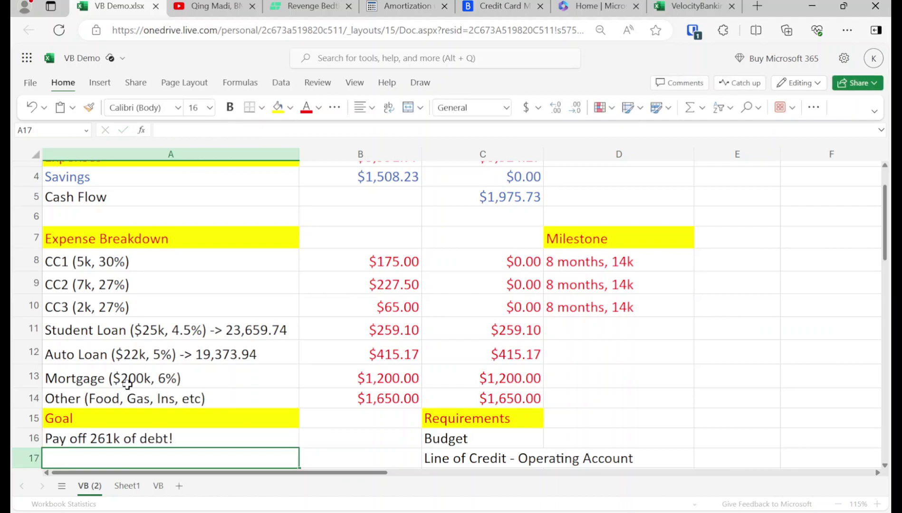
- Review the remaining Student Loan, Auto Loan and Mortgage debts in A11:A13 as candidates for the next payoff
{"action": "key", "text": "Up"}
{"action": "key", "text": "Up"}
{"action": "key", "text": "Up"}
{"action": "key", "text": "Up"}
{"action": "key", "text": "Up"}
{"action": "key", "text": "Up"}
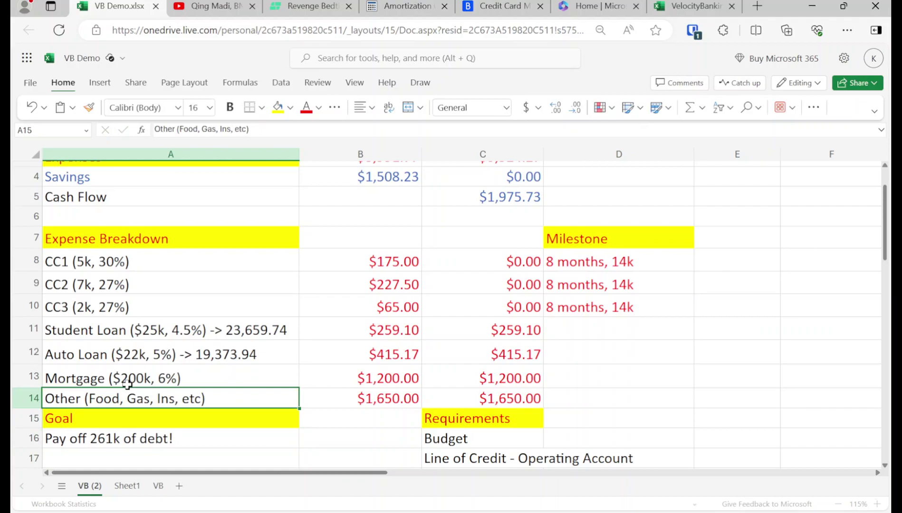
{"action": "key", "text": "Down"}
{"action": "key", "text": "Down"}
{"action": "key", "text": "Down"}
{"action": "key", "text": "Down"}
{"action": "key", "text": "Up"}
{"action": "key", "text": "Up"}
{"action": "key", "text": "Up"}
{"action": "key", "text": "Up"}
{"action": "key", "text": "shift+Down"}
{"action": "key", "text": "shift+Down"}
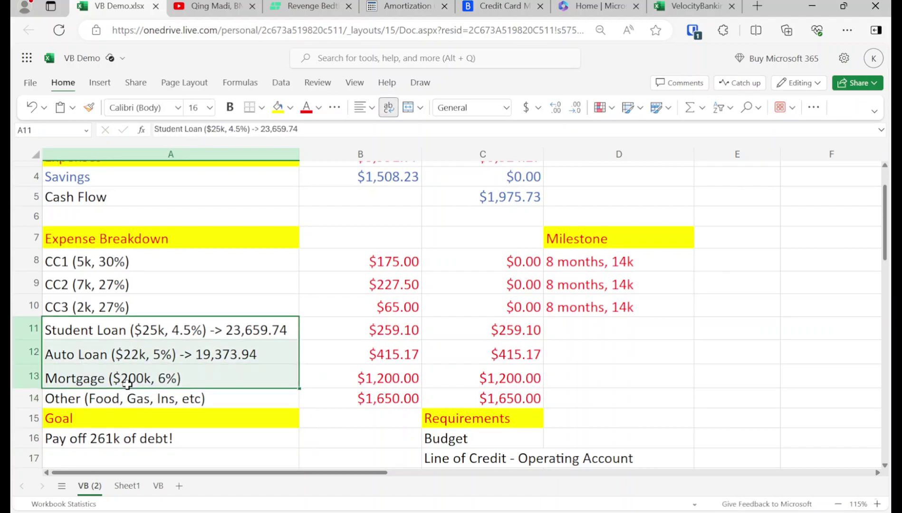
- Examine the debt payoff criteria in A22:A24 and the Cash Flow Index definition in B22
{"action": "key", "text": "Down"}
{"action": "key", "text": "Down"}
{"action": "key", "text": "Down"}
{"action": "key", "text": "Down"}
{"action": "key", "text": "Down"}
{"action": "key", "text": "Down"}
{"action": "key", "text": "Down"}
{"action": "key", "text": "Down"}
{"action": "key", "text": "Down"}
{"action": "key", "text": "Down"}
{"action": "key", "text": "Down"}
{"action": "key", "text": "Down"}
{"action": "key", "text": "Up"}
{"action": "key", "text": "Up"}
{"action": "key", "text": "Down"}
{"action": "key", "text": "Down"}
{"action": "key", "text": "Down"}
{"action": "key", "text": "Down"}
{"action": "key", "text": "Up"}
{"action": "key", "text": "Up"}
{"action": "key", "text": "Up"}
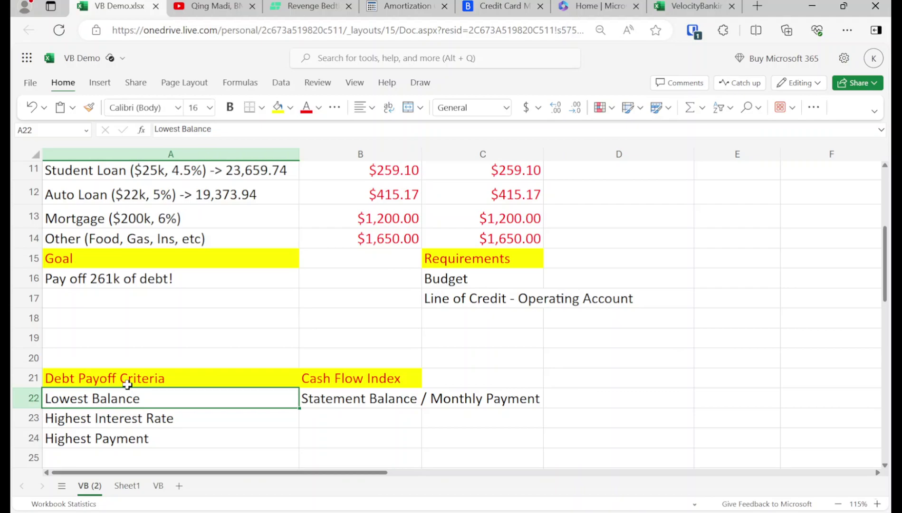
{"action": "key", "text": "Down"}
{"action": "key", "text": "Down"}
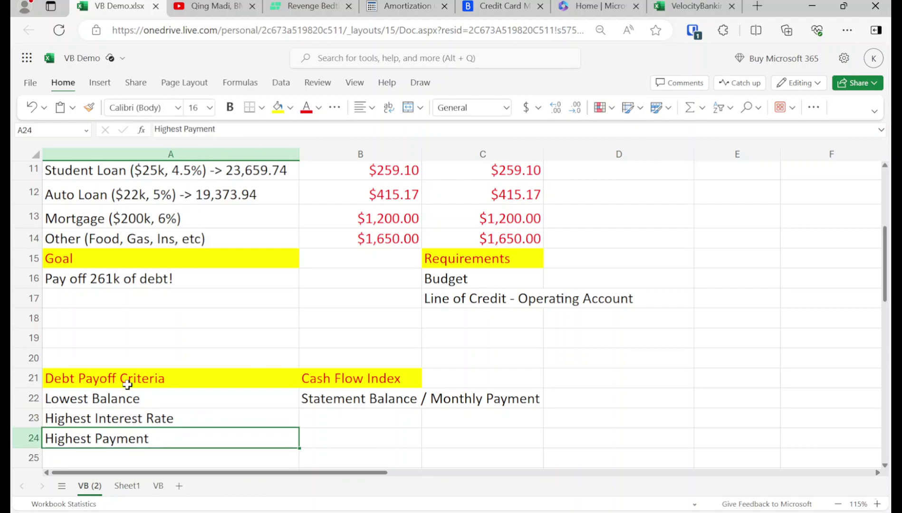
{"action": "key", "text": "Up"}
{"action": "key", "text": "Up"}
{"action": "key", "text": "shift+Down"}
{"action": "key", "text": "shift+Down"}
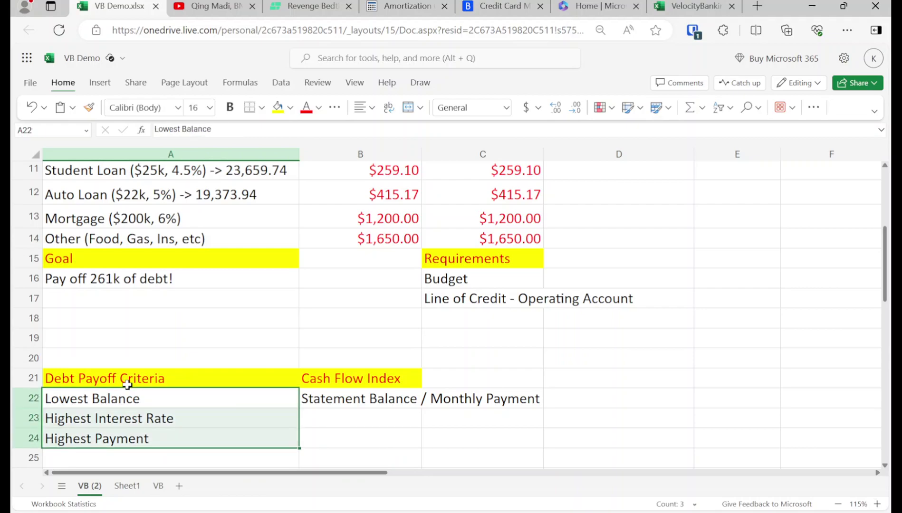
{"action": "key", "text": "Right"}
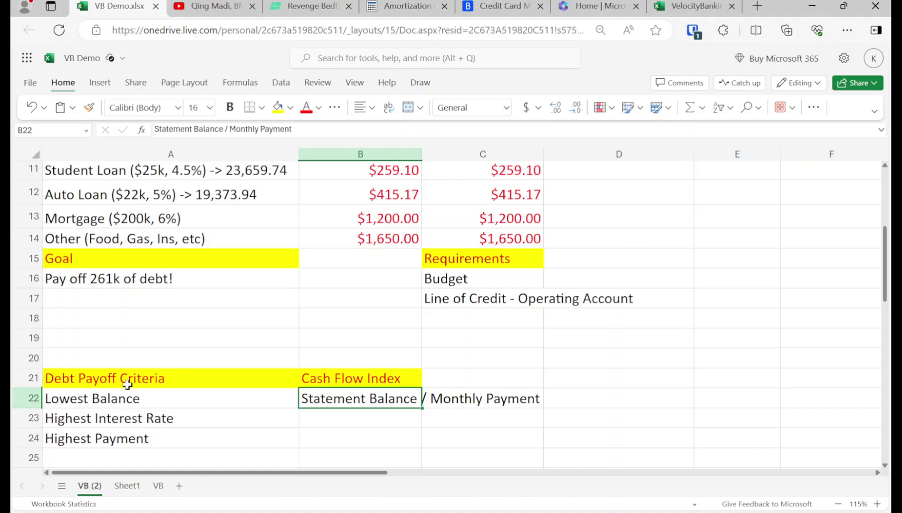
- Calculate the Student Loan's cash flow index in D11 with the formula =23659.74/259.1
{"action": "key", "text": "Up"}
{"action": "key", "text": "Up"}
{"action": "key", "text": "Up"}
{"action": "key", "text": "Up"}
{"action": "key", "text": "Up"}
{"action": "key", "text": "Up"}
{"action": "key", "text": "Up"}
{"action": "key", "text": "Up"}
{"action": "key", "text": "Up"}
{"action": "key", "text": "Up"}
{"action": "key", "text": "Up"}
{"action": "key", "text": "Up"}
{"action": "key", "text": "Up"}
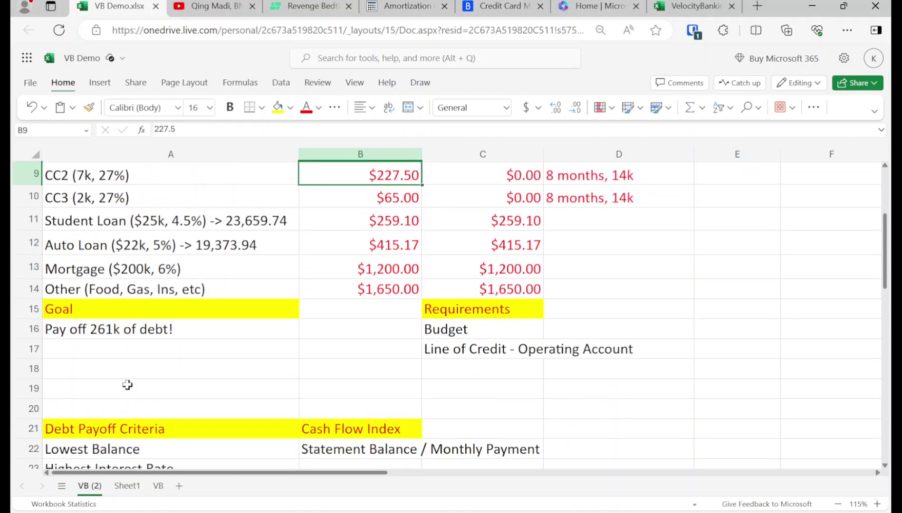
{"action": "key", "text": "Right"}
{"action": "key", "text": "Right"}
{"action": "key", "text": "Down"}
{"action": "key", "text": "Down"}
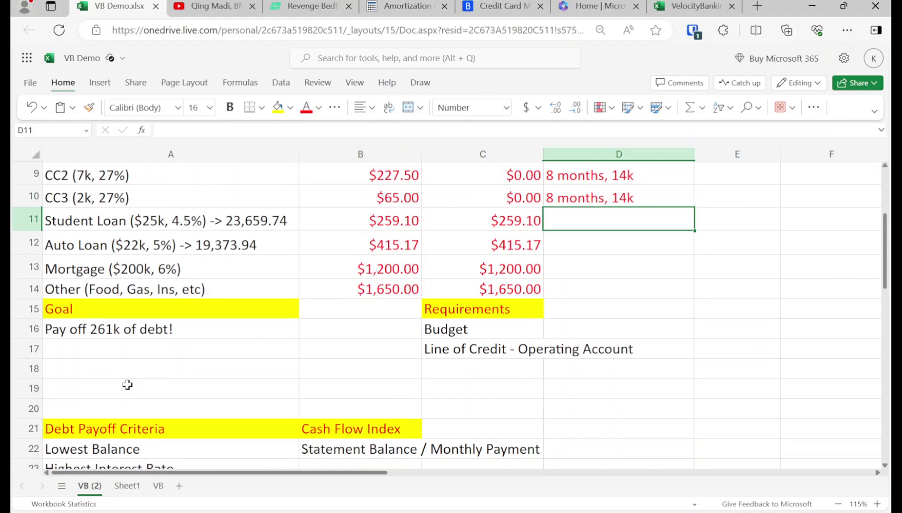
{"action": "type", "text": "=23"}
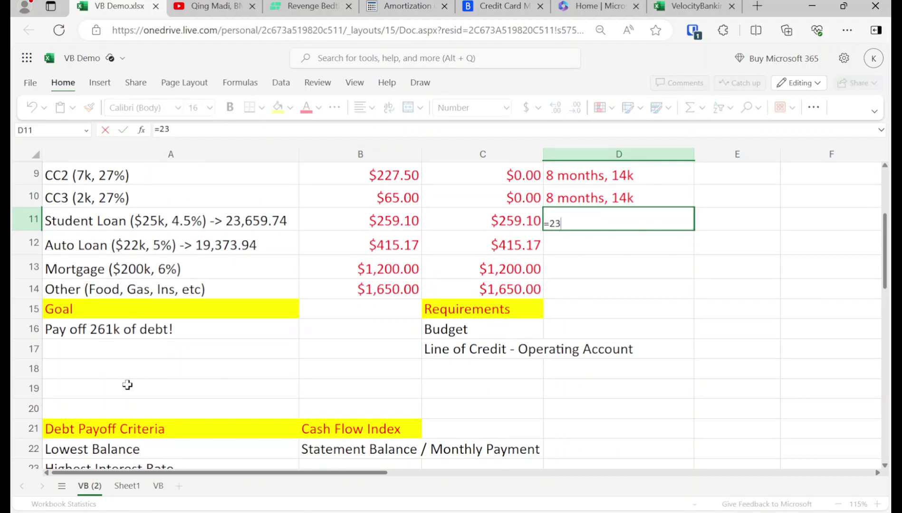
{"action": "type", "text": "659.74/259.1"}
{"action": "key", "text": "Return"}
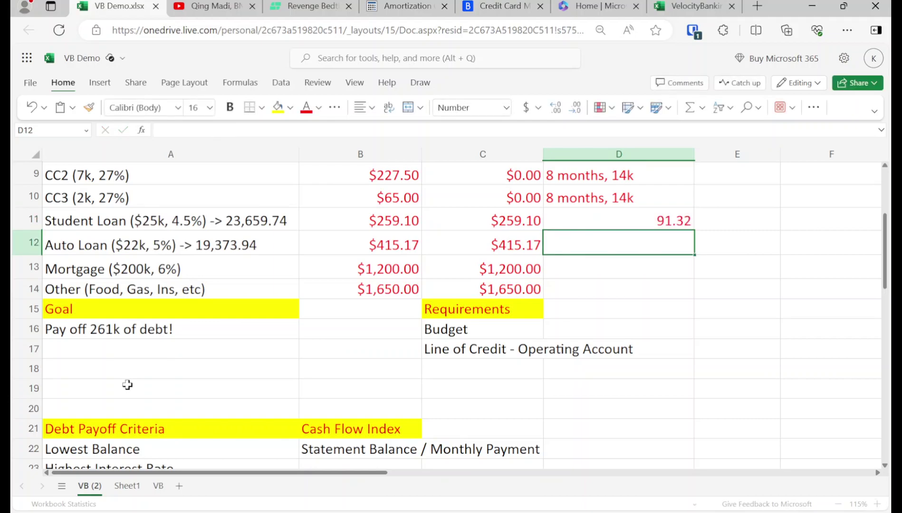
- Calculate the Auto Loan's cash flow index in D12 with the formula =19373.94/415.17
{"action": "type", "text": "=19373.94"}
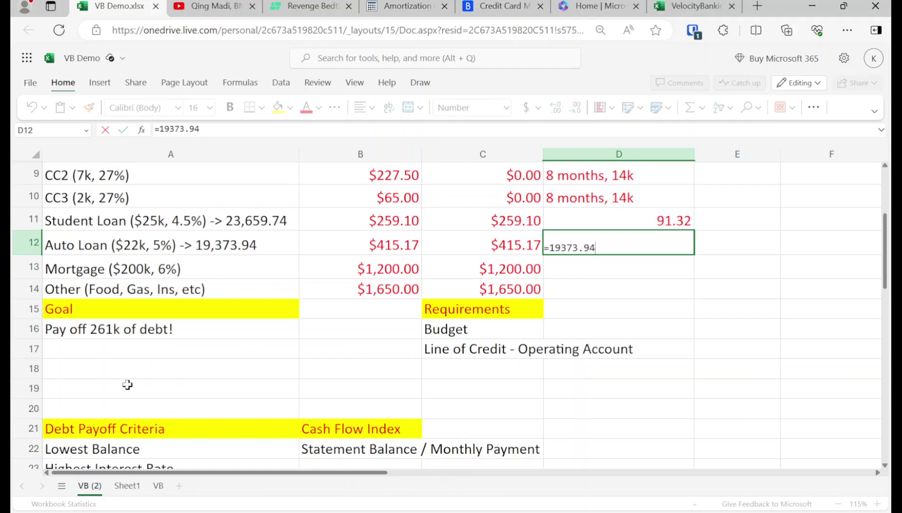
{"action": "type", "text": "/415.17"}
{"action": "key", "text": "Return"}
{"action": "key", "text": "Up"}
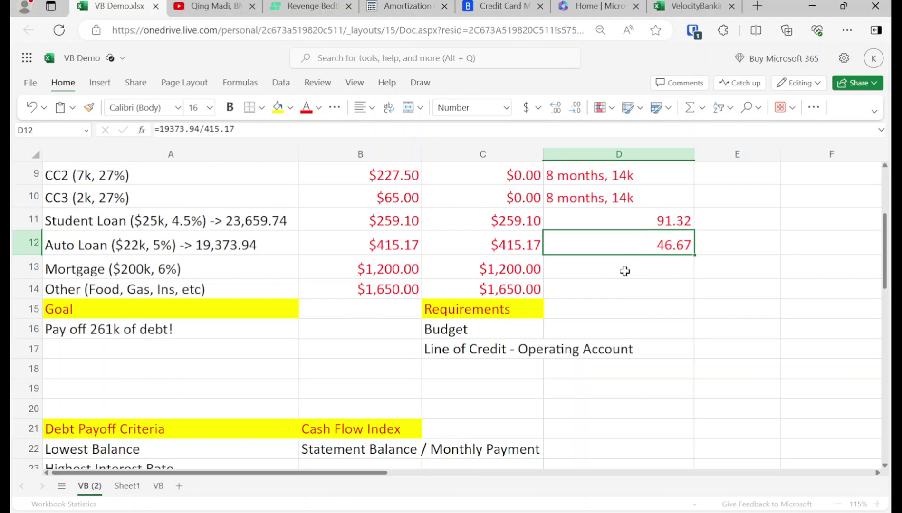
- Clear the two cash flow index calculations from D11:D12 and return to the Auto Loan label in A12
{"action": "key", "text": "shift+Up"}
{"action": "key", "text": "Delete"}
{"action": "key", "text": "Home"}
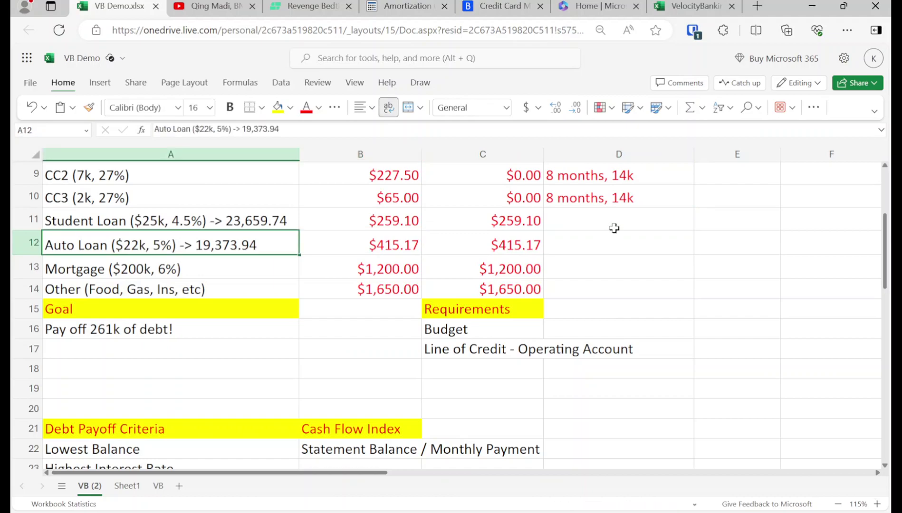
- Examine the line of credit's interest rate in E2, available limit in F2 and starting balance in G2
{"action": "key", "text": "Up"}
{"action": "key", "text": "Up"}
{"action": "key", "text": "Right"}
{"action": "key", "text": "Right"}
{"action": "key", "text": "Right"}
{"action": "scroll", "coordinate": [618, 228], "scroll_direction": "up", "scroll_amount": 3}
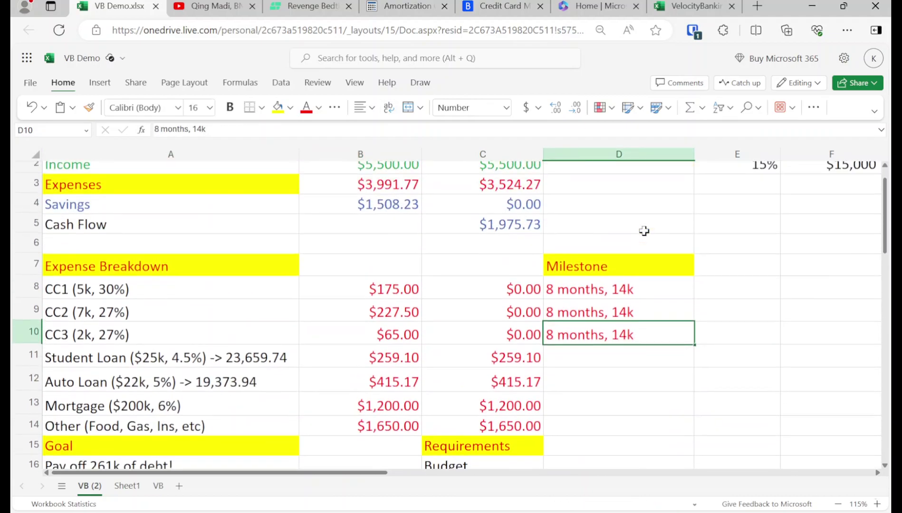
{"action": "key", "text": "Up"}
{"action": "key", "text": "Up"}
{"action": "key", "text": "Up"}
{"action": "key", "text": "Up"}
{"action": "key", "text": "Up"}
{"action": "key", "text": "Up"}
{"action": "left_click", "coordinate": [777, 169]}
{"action": "scroll", "coordinate": [786, 231], "scroll_direction": "up", "scroll_amount": 1}
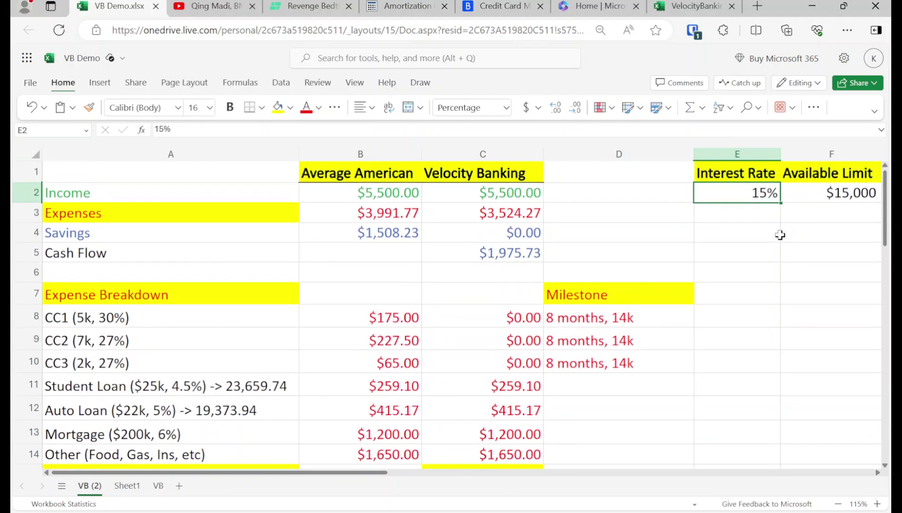
{"action": "key", "text": "Right"}
{"action": "key", "text": "Right"}
{"action": "key", "text": "Right"}
{"action": "key", "text": "Left"}
{"action": "key", "text": "Left"}
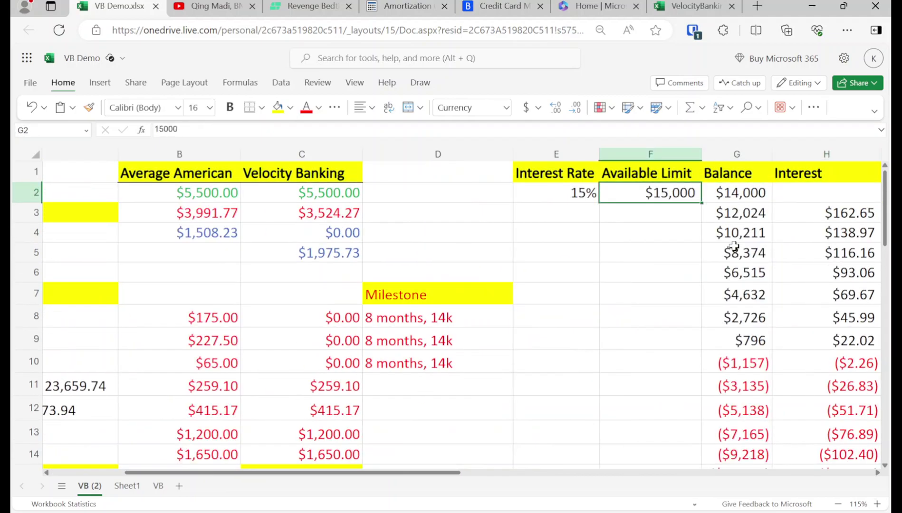
{"action": "key", "text": "Left"}
{"action": "key", "text": "Down"}
{"action": "key", "text": "Down"}
{"action": "key", "text": "Up"}
{"action": "key", "text": "Up"}
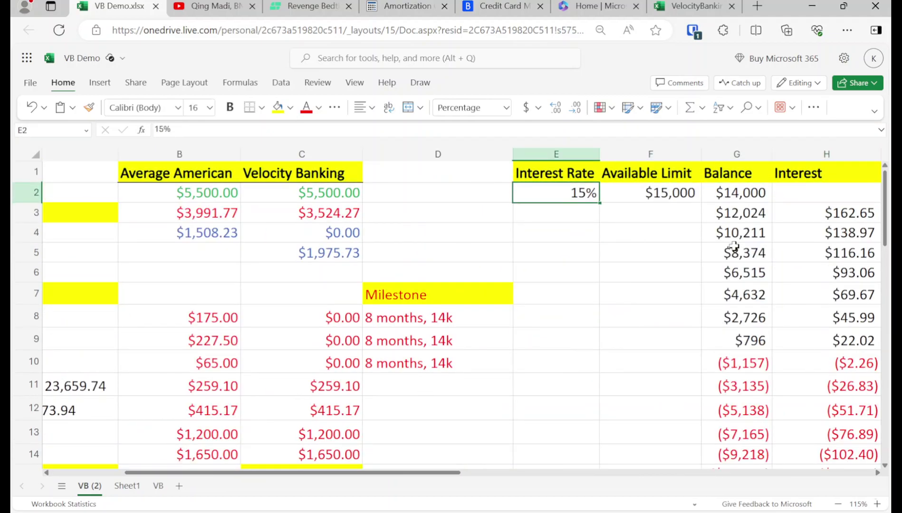
- Return to the expense breakdown and review the Auto Loan entry in A12
{"action": "key", "text": "Down"}
{"action": "key", "text": "Down"}
{"action": "key", "text": "Down"}
{"action": "key", "text": "Down"}
{"action": "key", "text": "Down"}
{"action": "key", "text": "Down"}
{"action": "key", "text": "Down"}
{"action": "key", "text": "Down"}
{"action": "key", "text": "Down"}
{"action": "key", "text": "Down"}
{"action": "key", "text": "Down"}
{"action": "key", "text": "Left"}
{"action": "key", "text": "Left"}
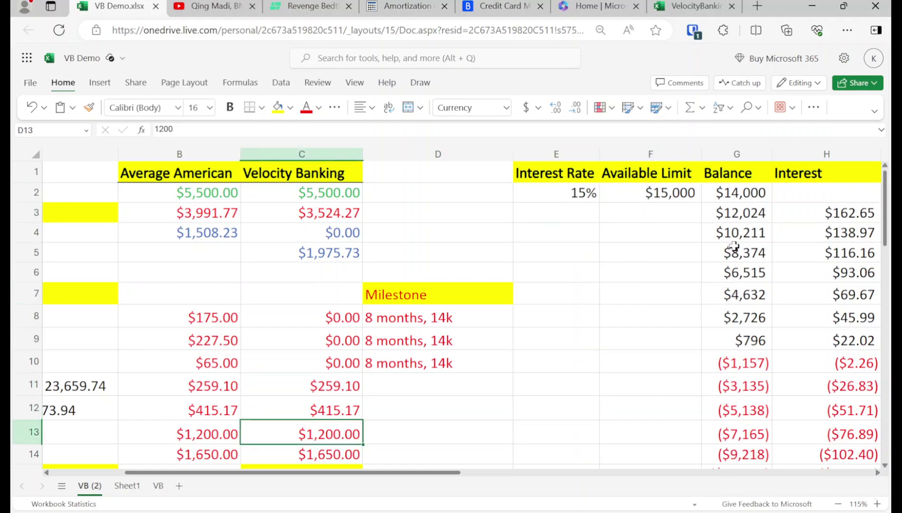
{"action": "key", "text": "Left"}
{"action": "key", "text": "Left"}
{"action": "key", "text": "Up"}
{"action": "key", "text": "Up"}
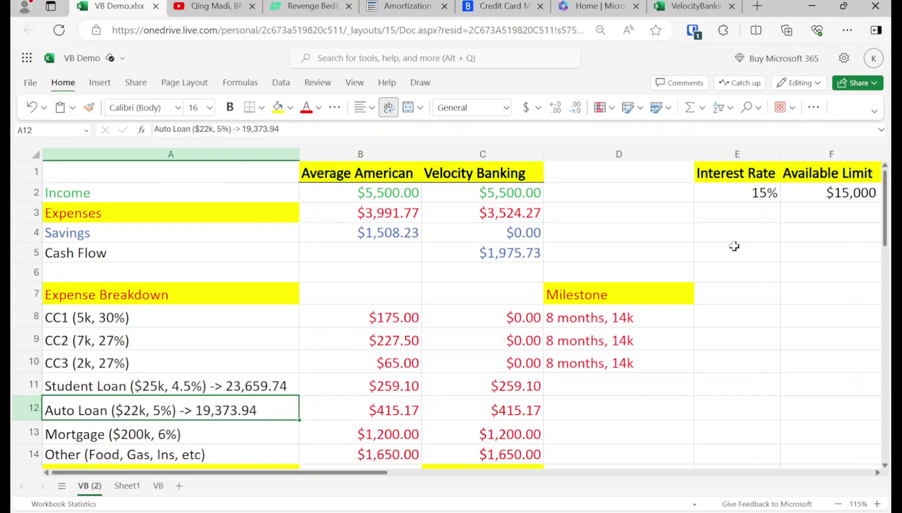
- Review the Interest Rate, Available Limit and Balance columns of the line of credit in E1:G1
{"action": "key", "text": "Right"}
{"action": "key", "text": "Up"}
{"action": "key", "text": "Right"}
{"action": "key", "text": "Up"}
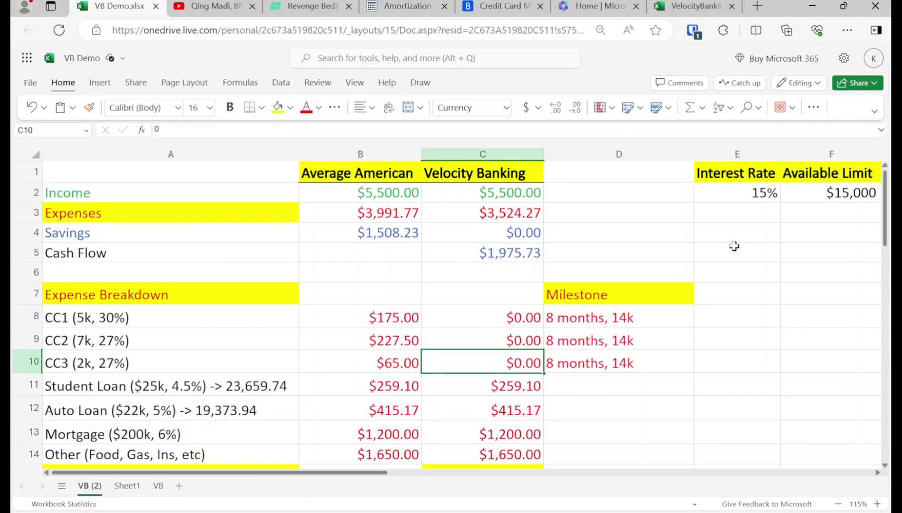
{"action": "key", "text": "Right"}
{"action": "key", "text": "Up"}
{"action": "key", "text": "Right"}
{"action": "key", "text": "Up"}
{"action": "key", "text": "Up"}
{"action": "key", "text": "Up"}
{"action": "key", "text": "Up"}
{"action": "key", "text": "Up"}
{"action": "key", "text": "Up"}
{"action": "key", "text": "Right"}
{"action": "key", "text": "Right"}
{"action": "key", "text": "Up"}
{"action": "key", "text": "Up"}
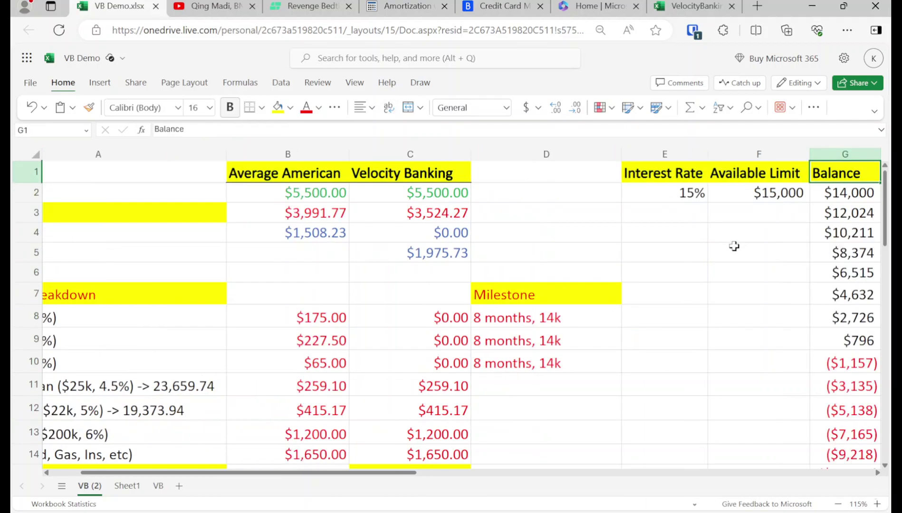
{"action": "key", "text": "Left"}
{"action": "key", "text": "Left"}
{"action": "key", "text": "Left"}
{"action": "key", "text": "Left"}
{"action": "key", "text": "Left"}
{"action": "key", "text": "Left"}
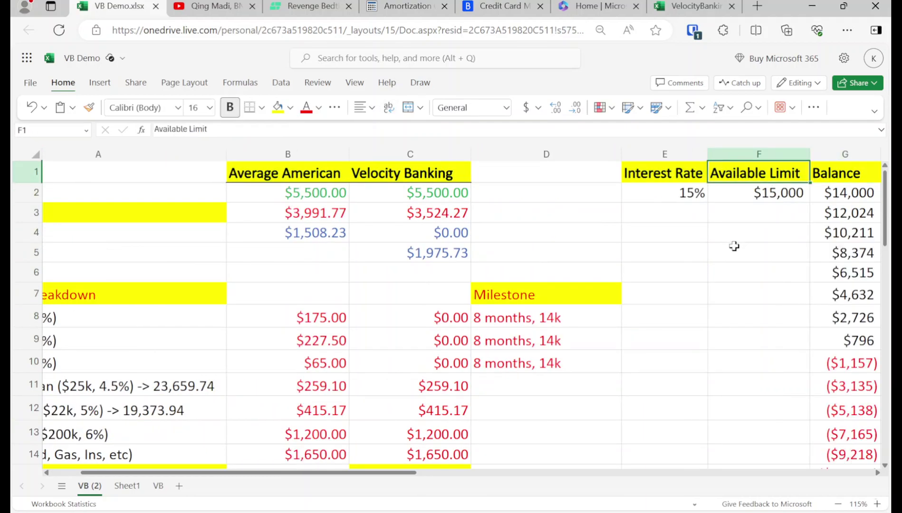
- Compare the Auto Loan's balance in A12 with its Velocity Banking monthly payment in C12
{"action": "key", "text": "Down"}
{"action": "key", "text": "Down"}
{"action": "key", "text": "Down"}
{"action": "key", "text": "Down"}
{"action": "key", "text": "Down"}
{"action": "key", "text": "Down"}
{"action": "key", "text": "Down"}
{"action": "key", "text": "Down"}
{"action": "key", "text": "Down"}
{"action": "key", "text": "Down"}
{"action": "key", "text": "Down"}
{"action": "key", "text": "Down"}
{"action": "key", "text": "Up"}
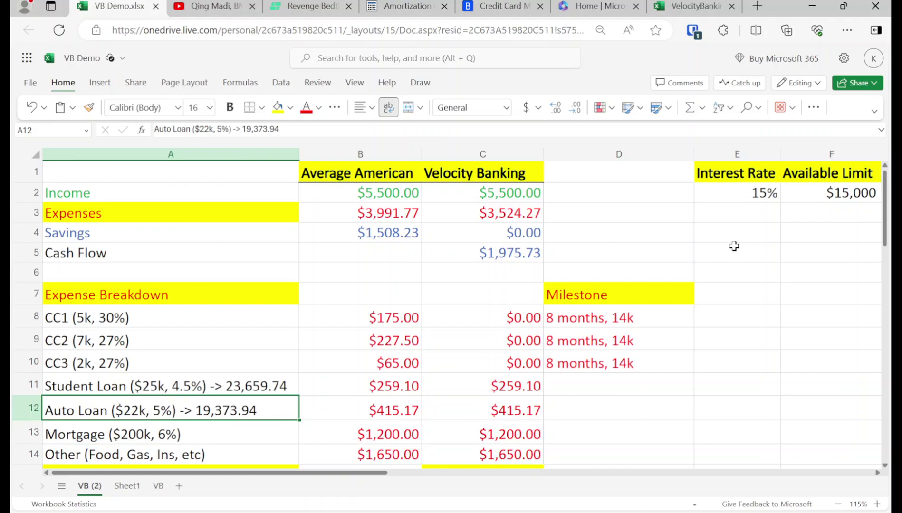
{"action": "key", "text": "Right"}
{"action": "key", "text": "Right"}
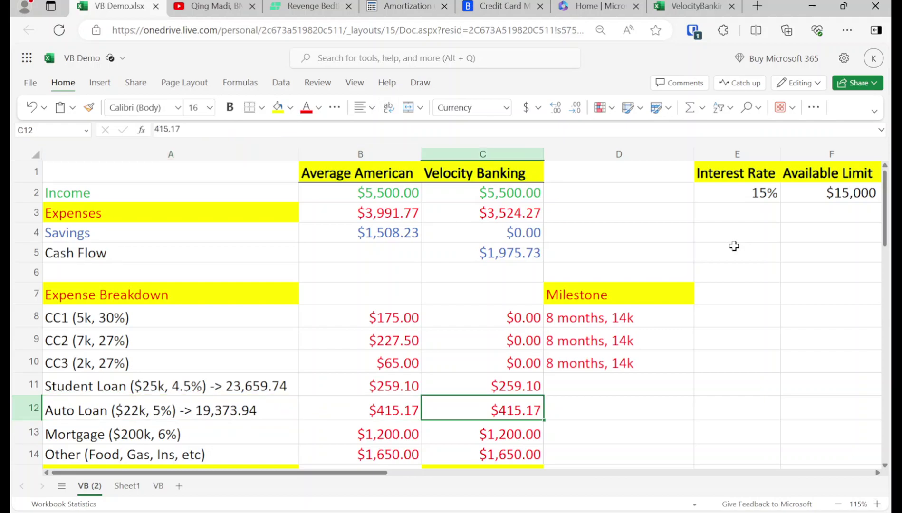
{"action": "key", "text": "Left"}
{"action": "key", "text": "Left"}
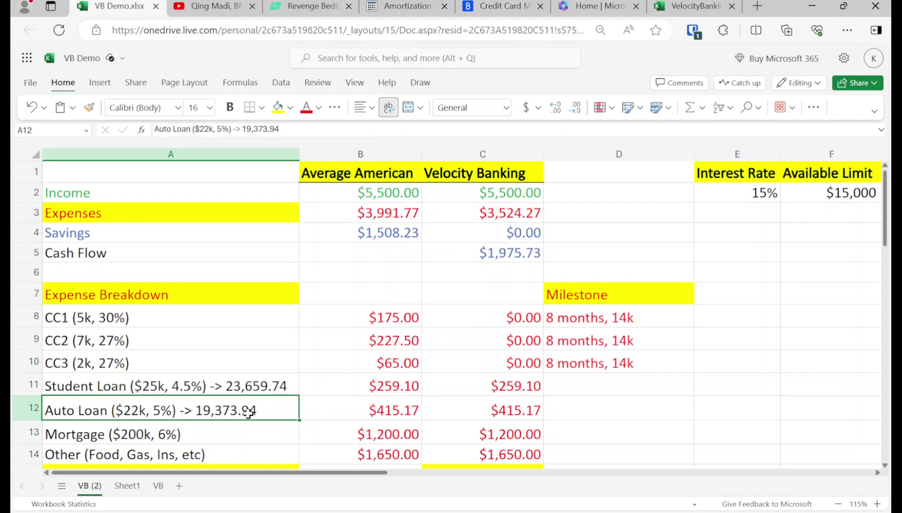
- Switch to the VelocityBankingCalculator workbook and set the Original Balance in D5 to the Auto Loan's $22,000
{"action": "left_click", "coordinate": [696, 7]}
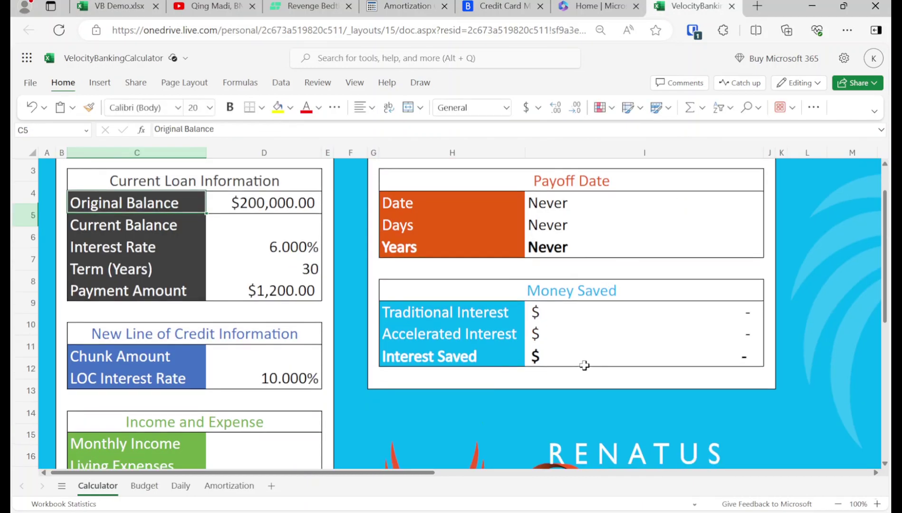
{"action": "scroll", "coordinate": [584, 365], "scroll_direction": "down", "scroll_amount": 2}
{"action": "scroll", "coordinate": [558, 418], "scroll_direction": "up", "scroll_amount": 1}
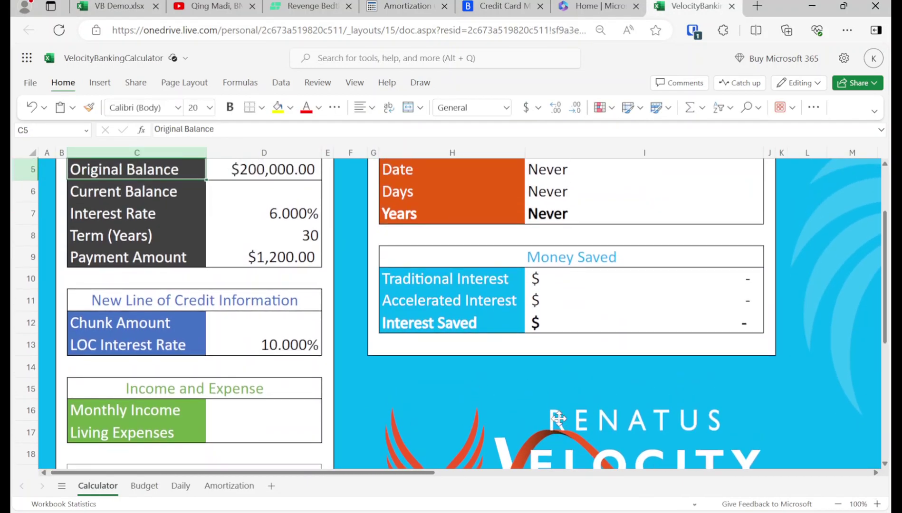
{"action": "scroll", "coordinate": [558, 418], "scroll_direction": "down", "scroll_amount": 3}
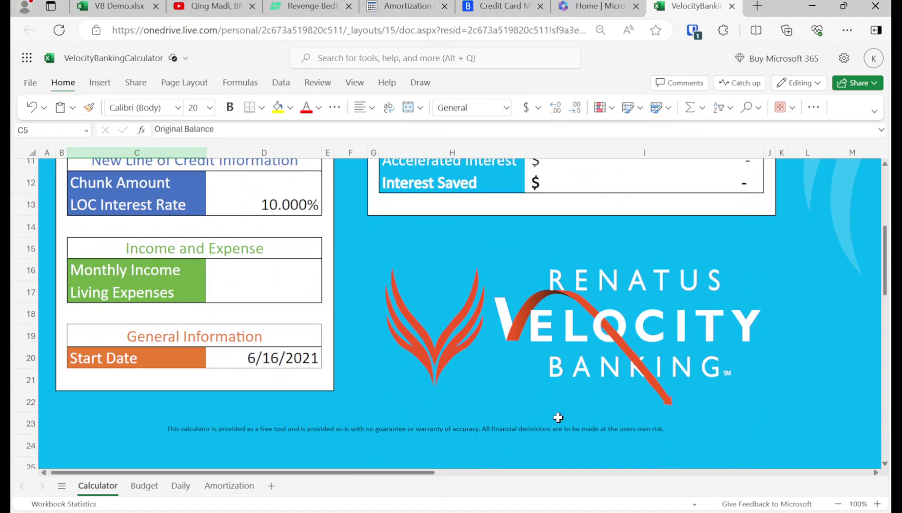
{"action": "scroll", "coordinate": [558, 418], "scroll_direction": "up", "scroll_amount": 4}
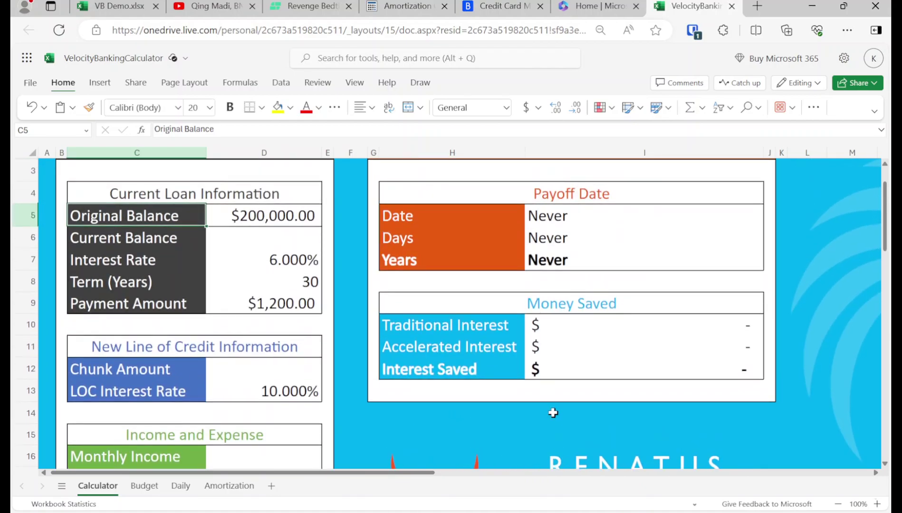
{"action": "left_click", "coordinate": [278, 222]}
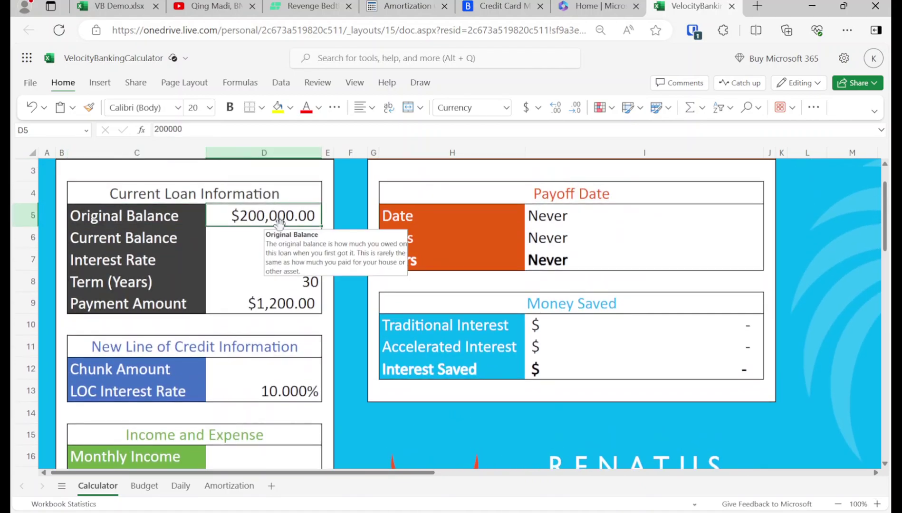
{"action": "left_click", "coordinate": [139, 6]}
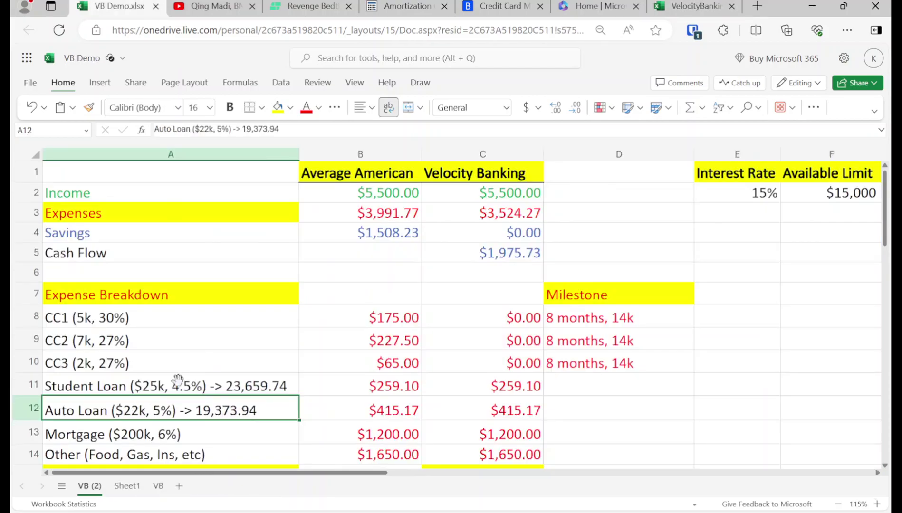
{"action": "left_click", "coordinate": [695, 5]}
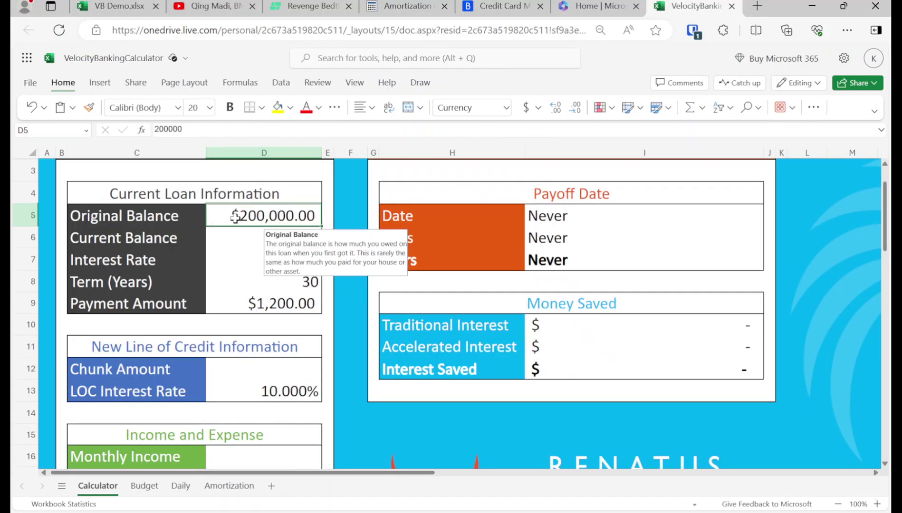
{"action": "scroll", "coordinate": [235, 218], "scroll_direction": "up", "scroll_amount": 1}
{"action": "type", "text": "22"}
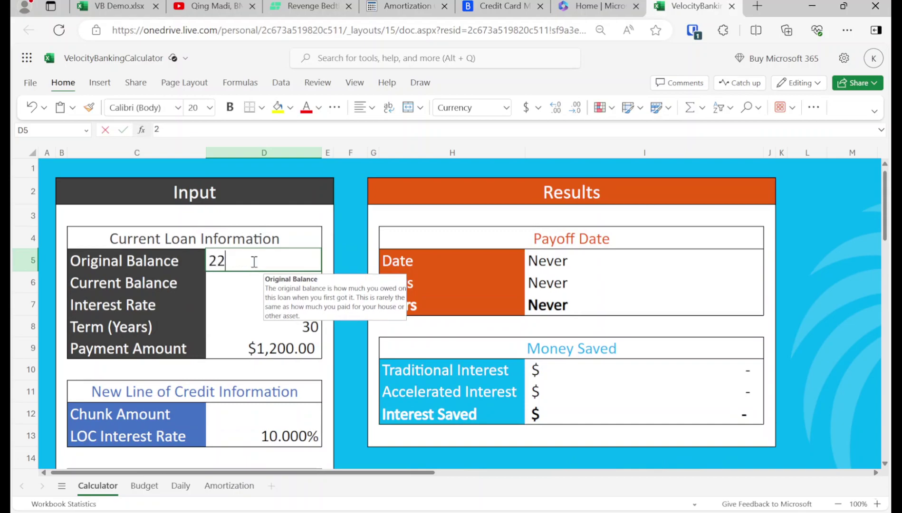
{"action": "type", "text": ",000"}
{"action": "key", "text": "Return"}
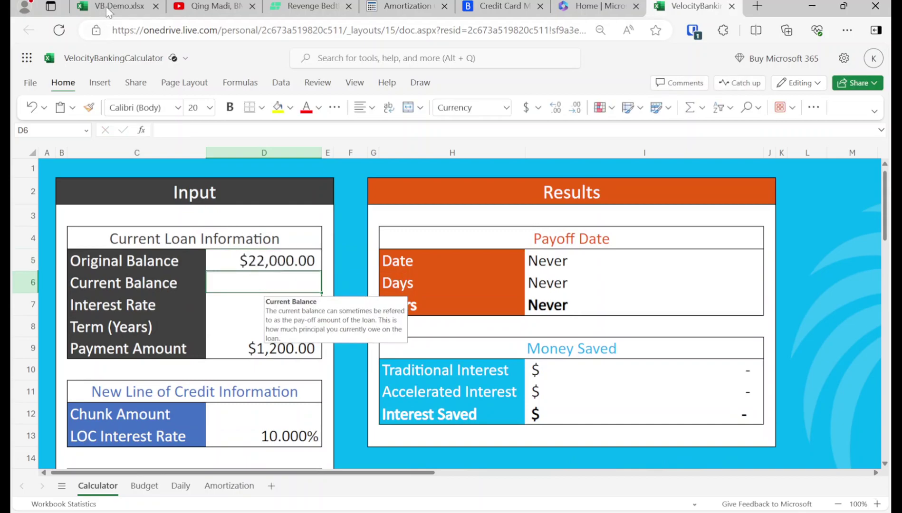
- Check the Auto Loan's remaining balance in VB Demo and set the calculator's Current Balance to 19373.94
{"action": "left_click", "coordinate": [118, 6]}
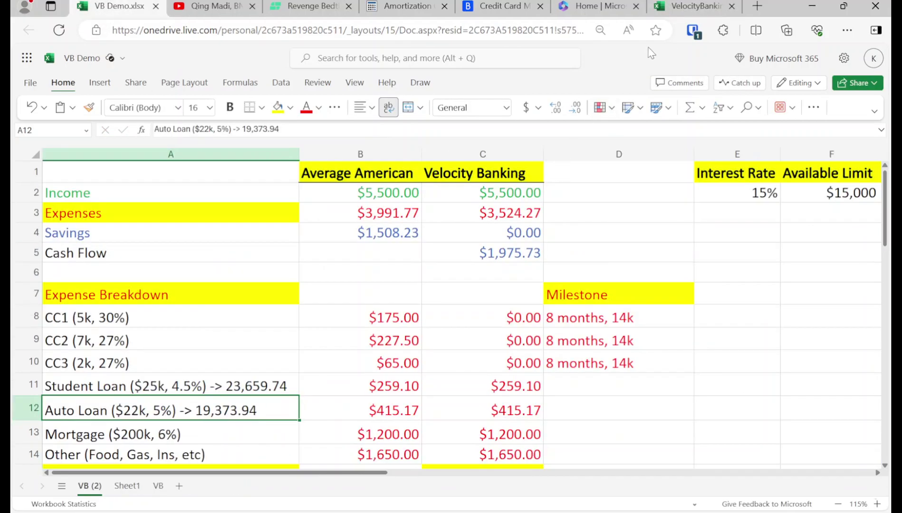
{"action": "left_click", "coordinate": [706, 6]}
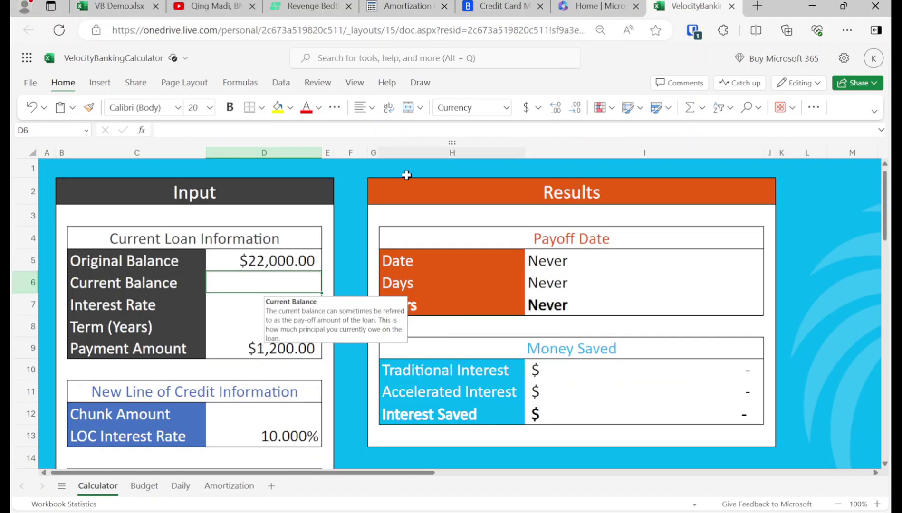
{"action": "type", "text": "19373.94"}
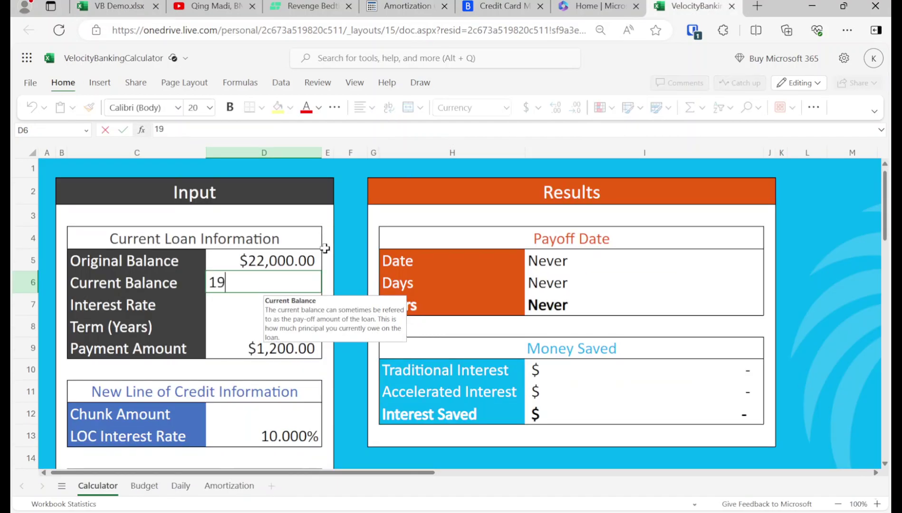
{"action": "key", "text": "Return"}
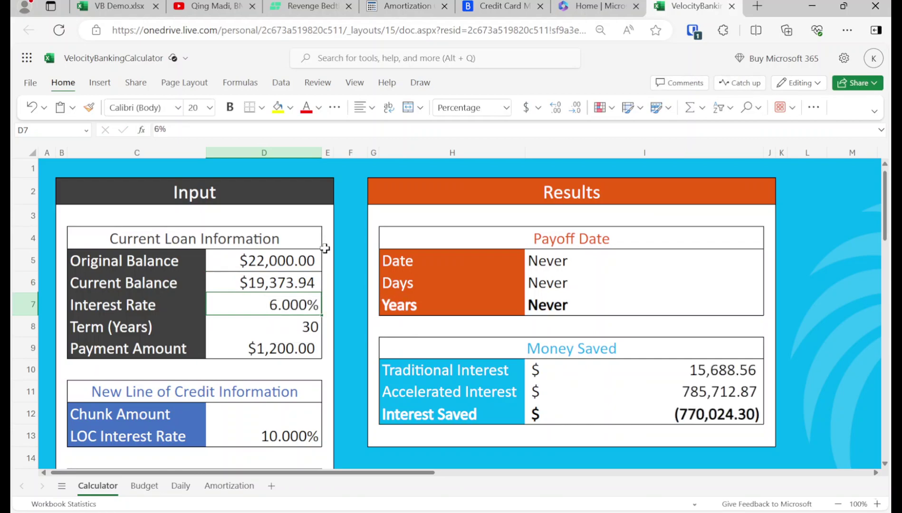
- Set the calculator's Interest Rate to the Auto Loan's 5% and its Term to 5 years
{"action": "left_click", "coordinate": [122, 5]}
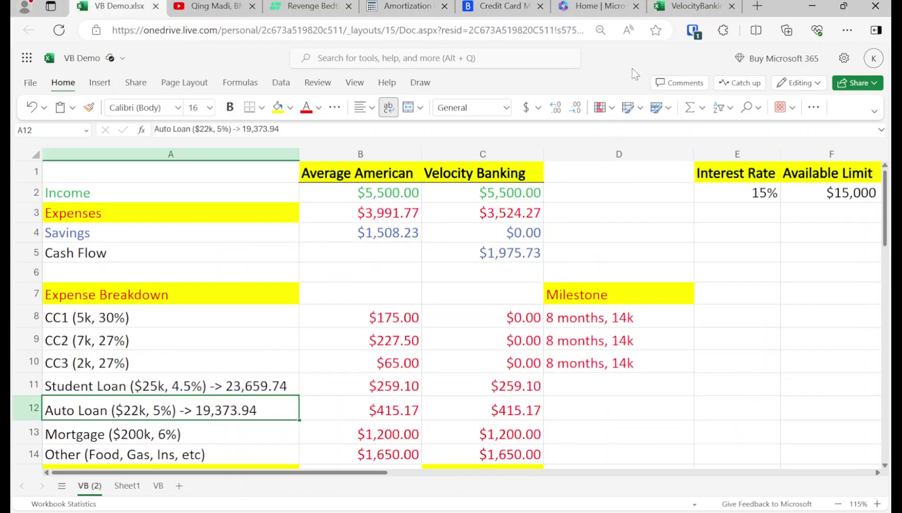
{"action": "left_click", "coordinate": [695, 5]}
{"action": "type", "text": "5"}
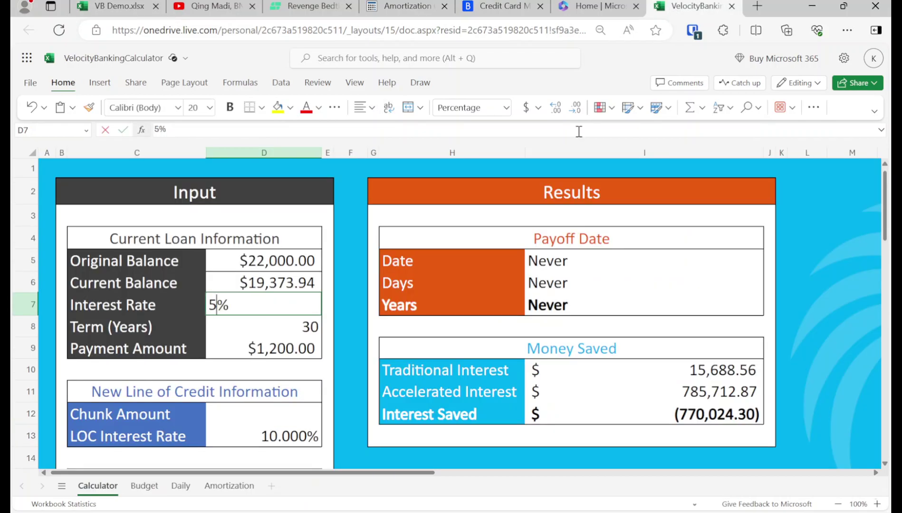
{"action": "key", "text": "Return"}
{"action": "type", "text": "5"}
{"action": "key", "text": "Return"}
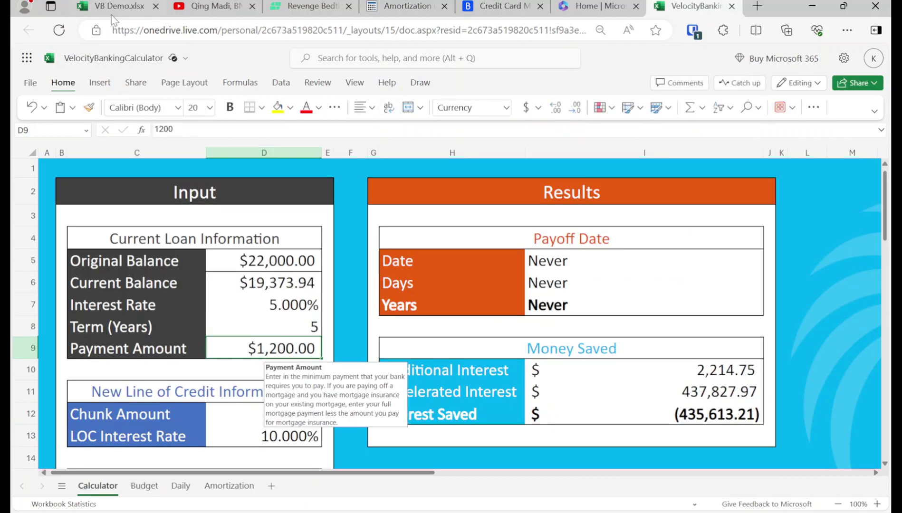
- Look up the Auto Loan's monthly payment in VB Demo and set the calculator's Payment Amount to 415.17
{"action": "left_click", "coordinate": [111, 15]}
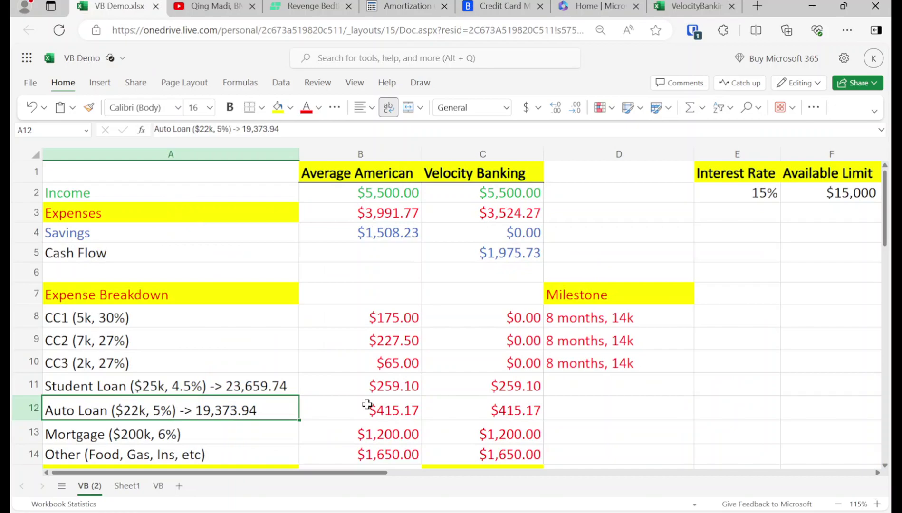
{"action": "left_click", "coordinate": [660, 8]}
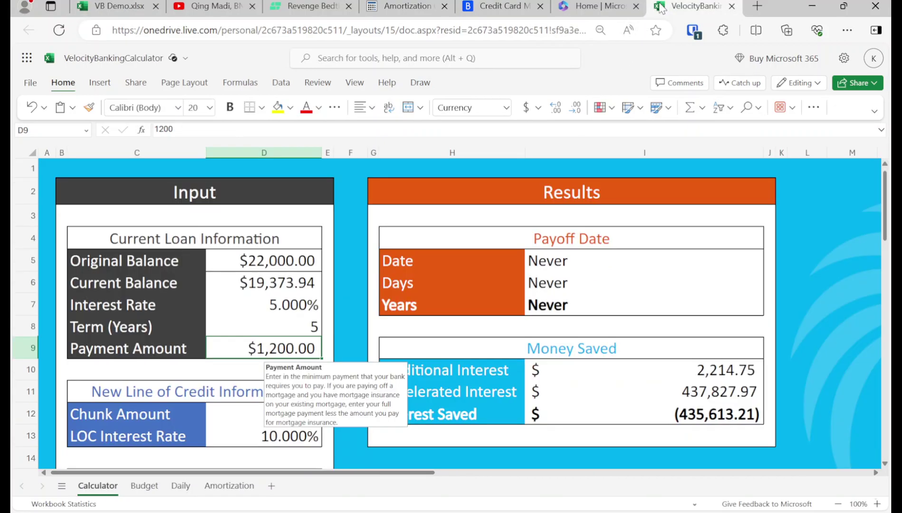
{"action": "type", "text": "415.17"}
{"action": "key", "text": "Return"}
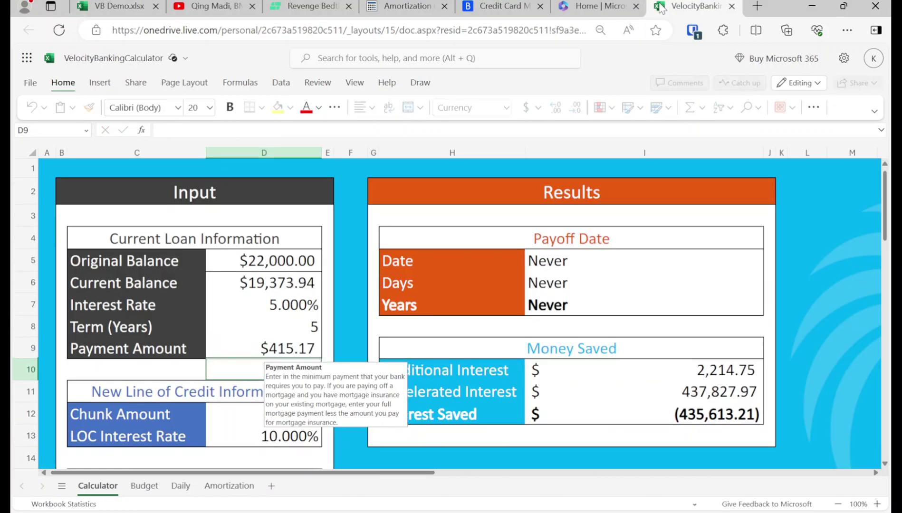
- Set the LOC Interest Rate in the New Line of Credit Information to 15%
{"action": "key", "text": "Down"}
{"action": "key", "text": "Down"}
{"action": "key", "text": "Down"}
{"action": "type", "text": "15"}
{"action": "key", "text": "Return"}
- Check the income in VB Demo and set the calculator's Monthly Income in D16 to 5500
{"action": "key", "text": "Down"}
{"action": "key", "text": "Down"}
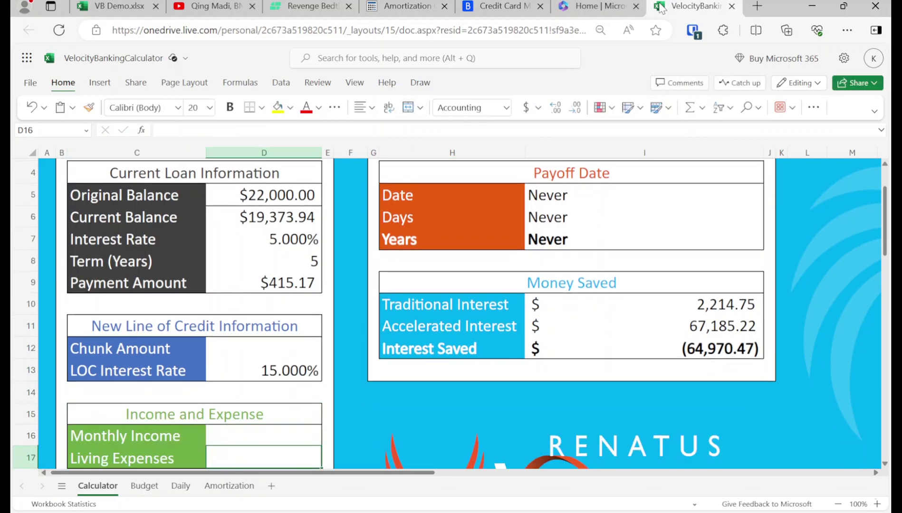
{"action": "left_click", "coordinate": [115, 5]}
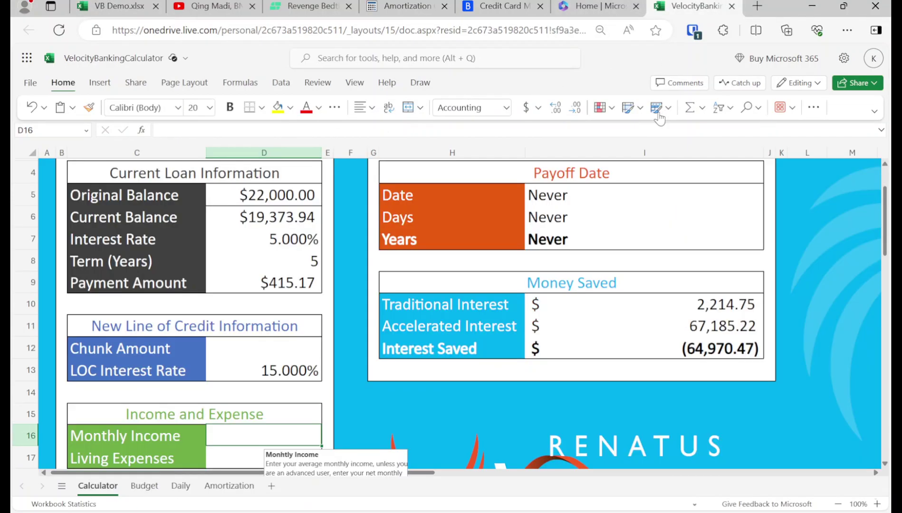
{"action": "left_click", "coordinate": [664, 4]}
{"action": "type", "text": "5,500"}
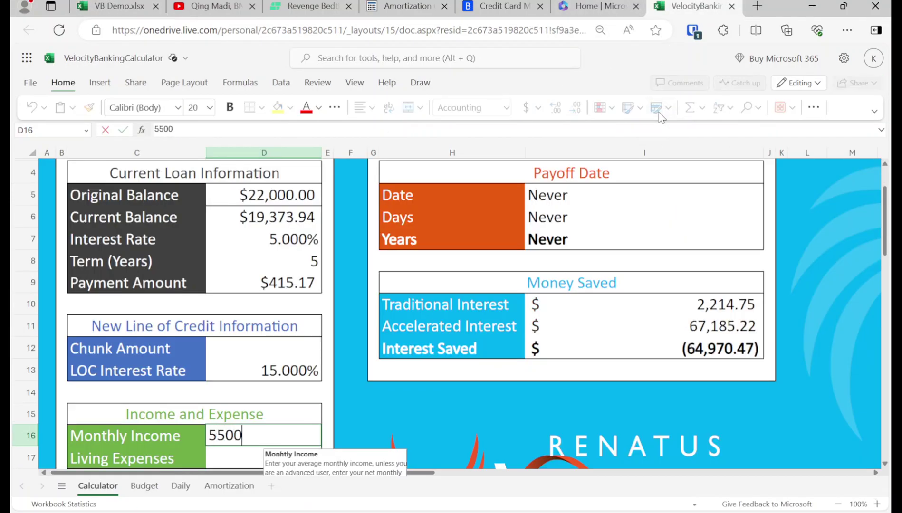
{"action": "key", "text": "Return"}
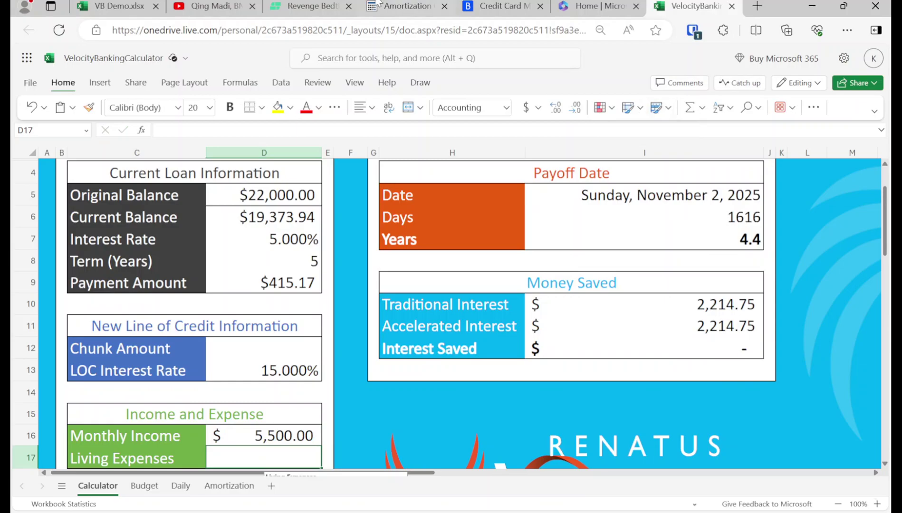
- Switch back to the VB Demo workbook
{"action": "left_click", "coordinate": [143, 6]}
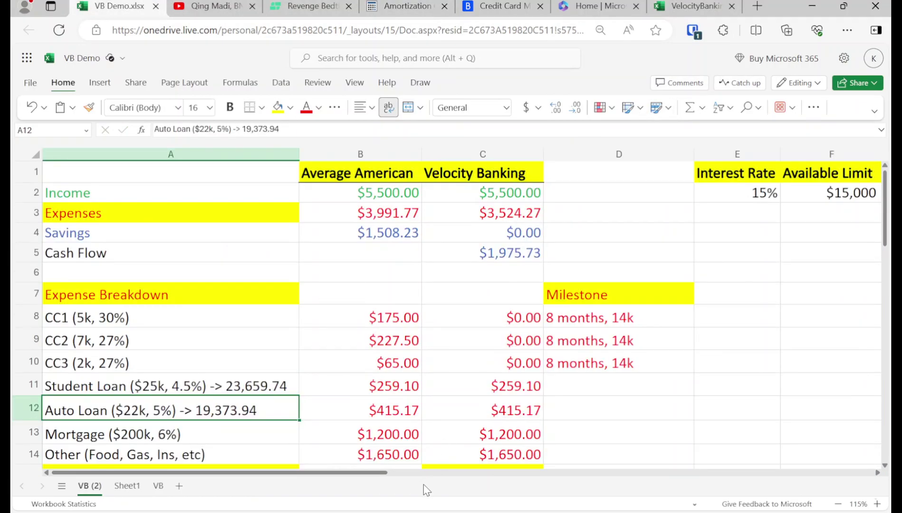
{"action": "left_click", "coordinate": [491, 388], "text": "ctrl"}
{"action": "left_click", "coordinate": [492, 437], "text": "ctrl"}
{"action": "left_click", "coordinate": [494, 452], "text": "ctrl"}
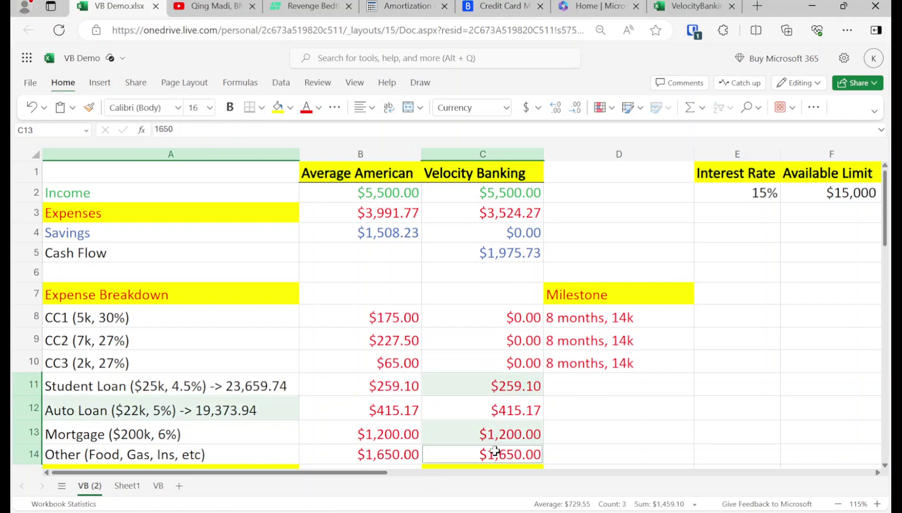
{"action": "key", "text": "ctrl+c"}
{"action": "left_click", "coordinate": [598, 314]}
{"action": "key", "text": "ctrl+c"}
{"action": "left_click", "coordinate": [597, 313]}
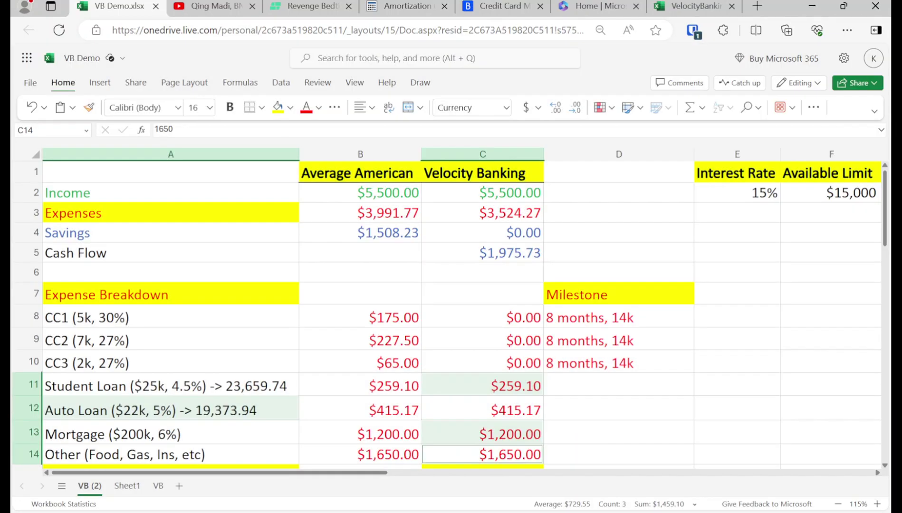
- Copy the Velocity Banking payments for Student Loan, Mortgage and Other into the Milestone column starting at D11
{"action": "left_click", "coordinate": [528, 379]}
{"action": "left_click", "coordinate": [513, 436], "text": "ctrl"}
{"action": "left_click", "coordinate": [513, 452], "text": "ctrl"}
{"action": "key", "text": "ctrl+c"}
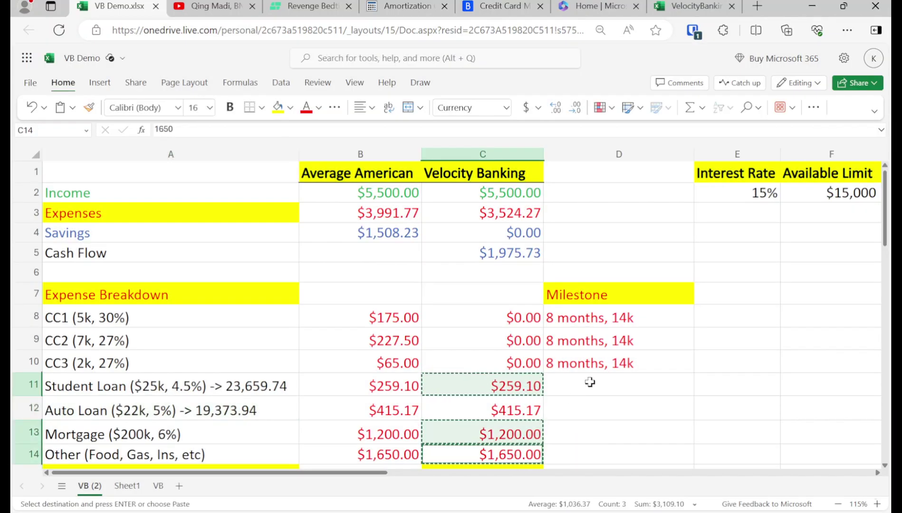
{"action": "left_click", "coordinate": [590, 383]}
{"action": "key", "text": "ctrl+v"}
- Total the copied payments in D14 with =sum(d11:d13)
{"action": "left_click", "coordinate": [598, 449]}
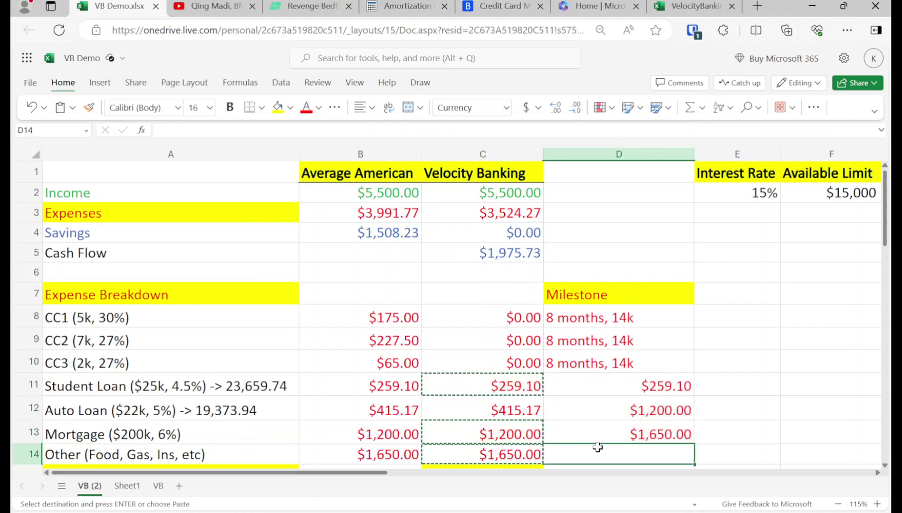
{"action": "type", "text": "=sum("}
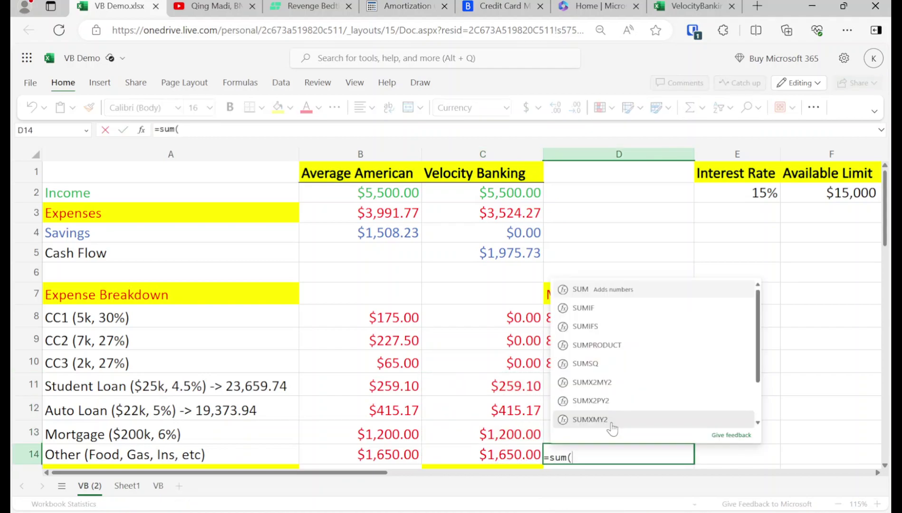
{"action": "type", "text": "d11:d13)"}
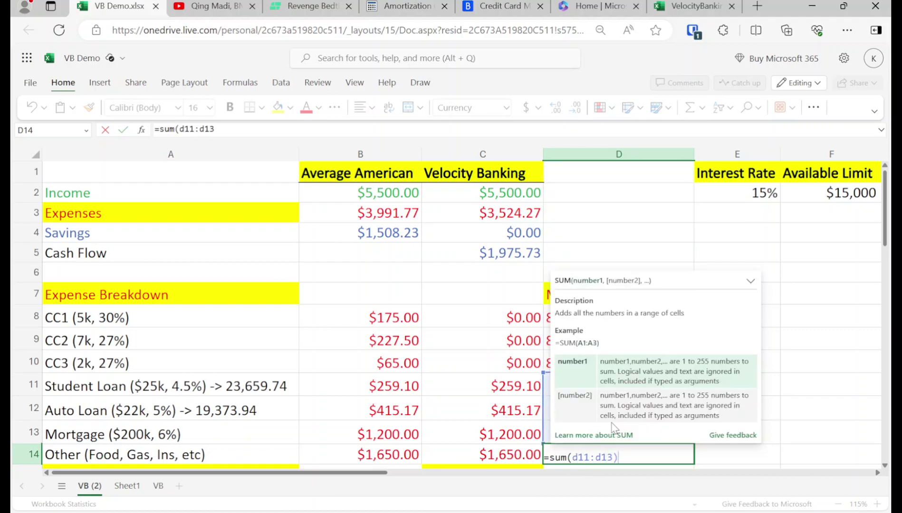
{"action": "key", "text": "Return"}
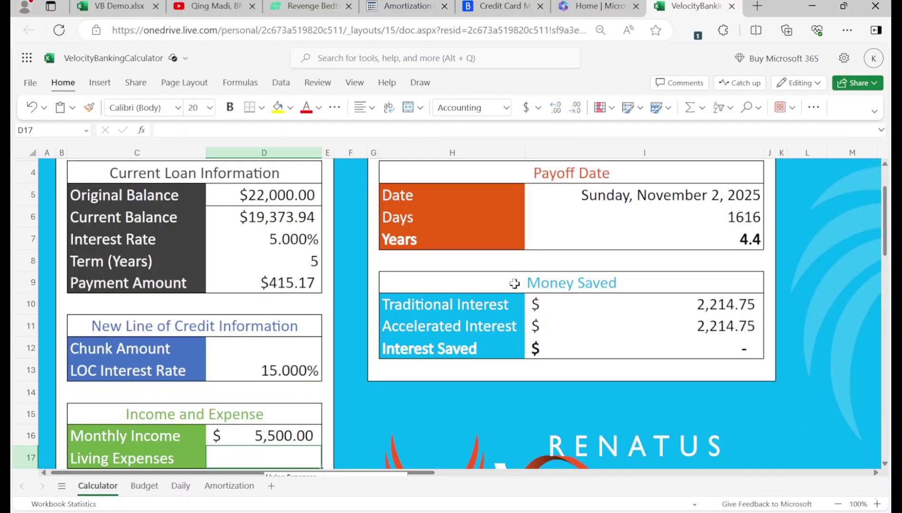
- Set the Living Expenses in the velocity banking calculator to 3109.10
{"action": "left_click", "coordinate": [272, 355]}
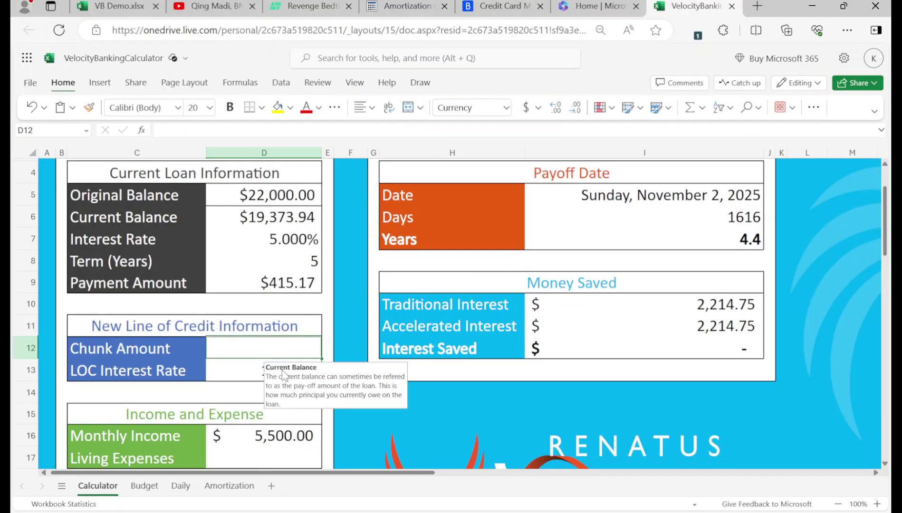
{"action": "left_click", "coordinate": [269, 449]}
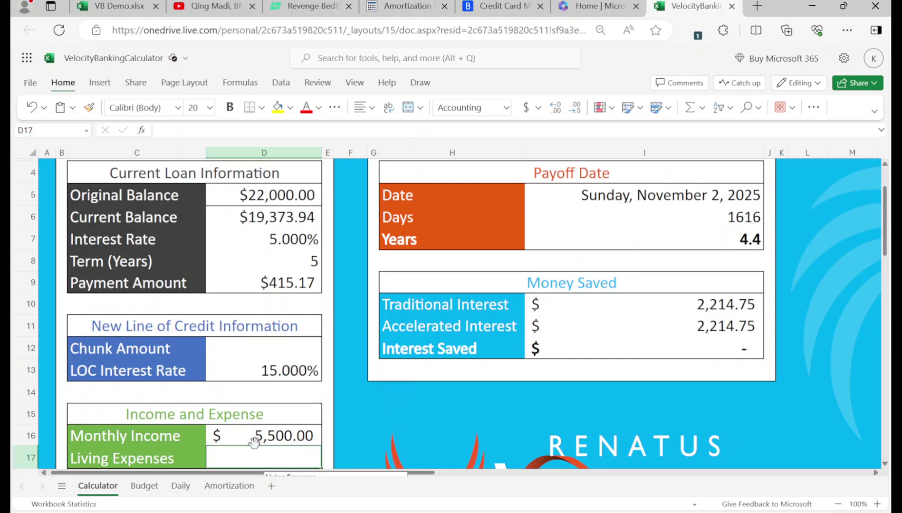
{"action": "type", "text": "3,109.10"}
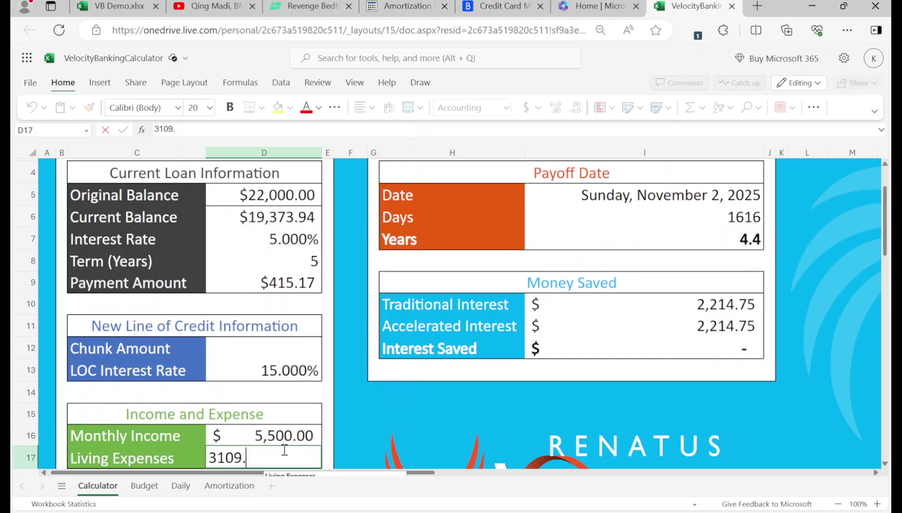
{"action": "key", "text": "Return"}
- Set the calculator's Chunk Amount to 6000 and re-enter the LOC Interest Rate as 15%
{"action": "key", "text": "Up"}
{"action": "key", "text": "Up"}
{"action": "key", "text": "Up"}
{"action": "key", "text": "Up"}
{"action": "key", "text": "Up"}
{"action": "key", "text": "Up"}
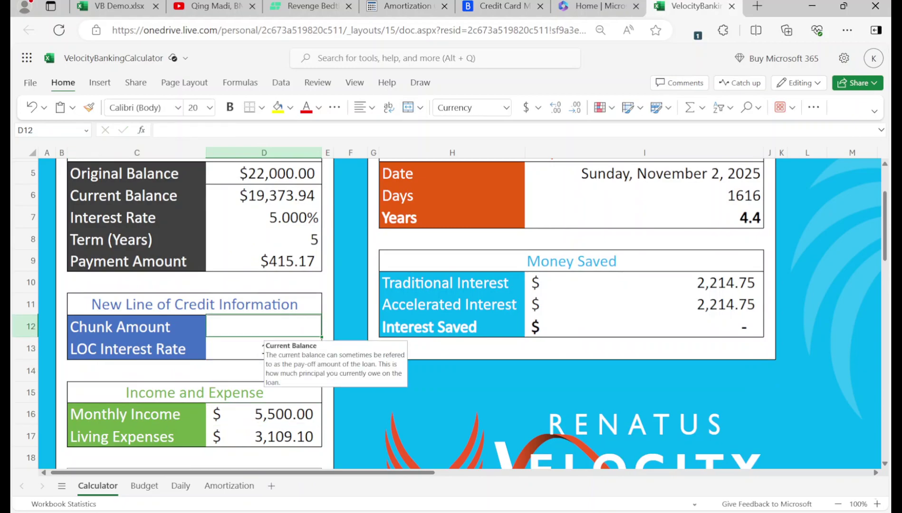
{"action": "type", "text": "6000"}
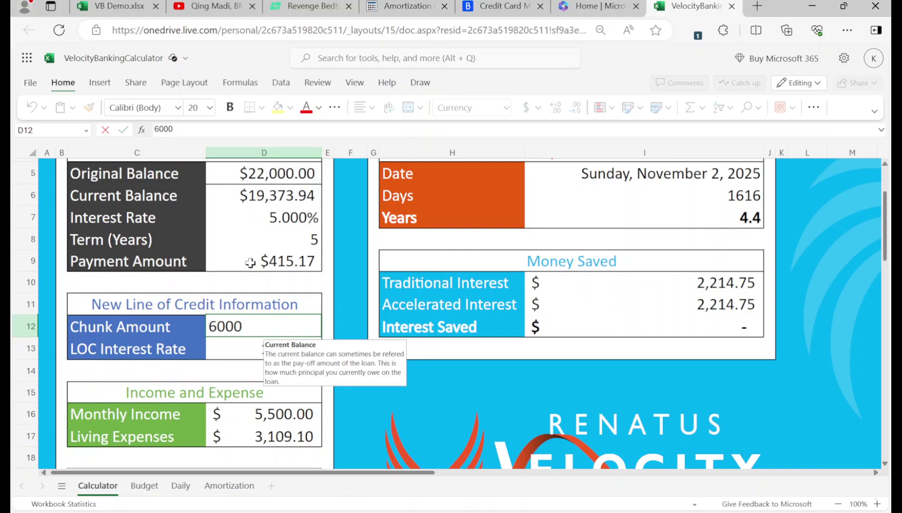
{"action": "left_click", "coordinate": [257, 354]}
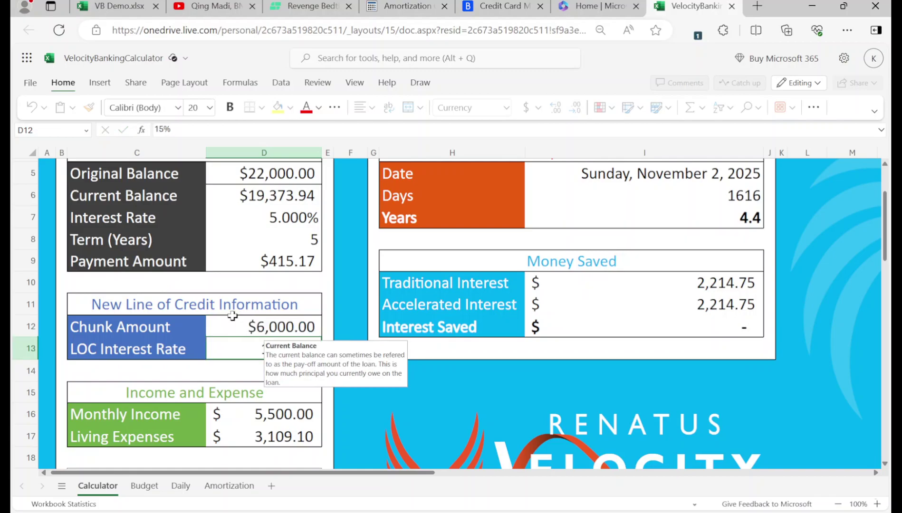
{"action": "type", "text": "15"}
{"action": "key", "text": "ctrl+Return"}
{"action": "scroll", "coordinate": [257, 364], "scroll_direction": "up", "scroll_amount": 2}
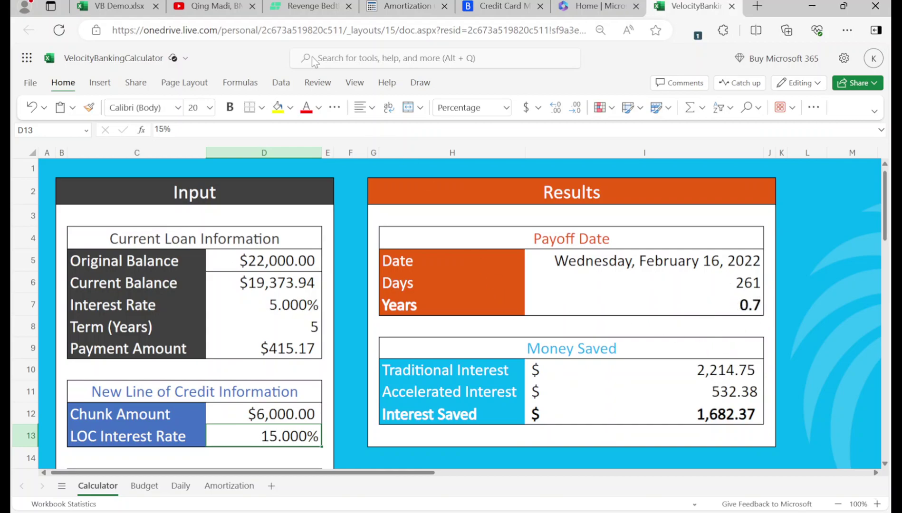
- Return to VB Demo, reload the page and clear the temporary payment figures in D11:D14
{"action": "left_click", "coordinate": [130, 8]}
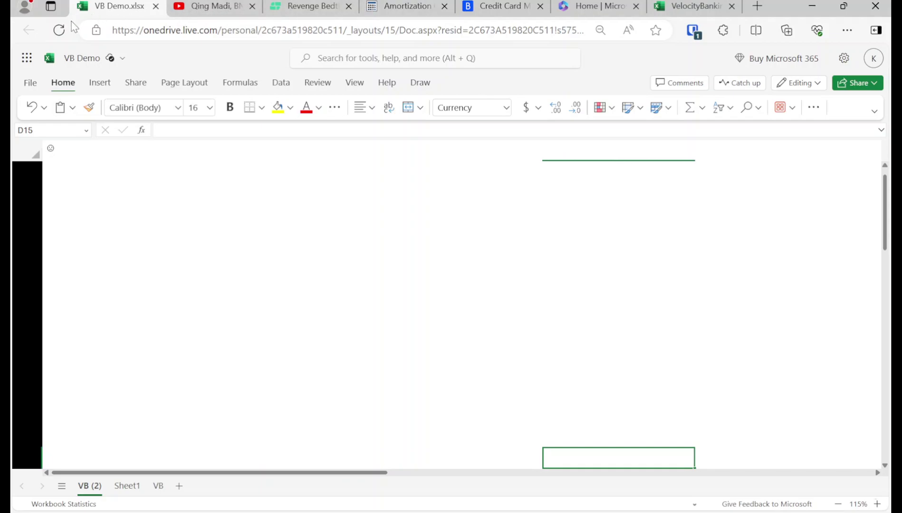
{"action": "left_click", "coordinate": [60, 29]}
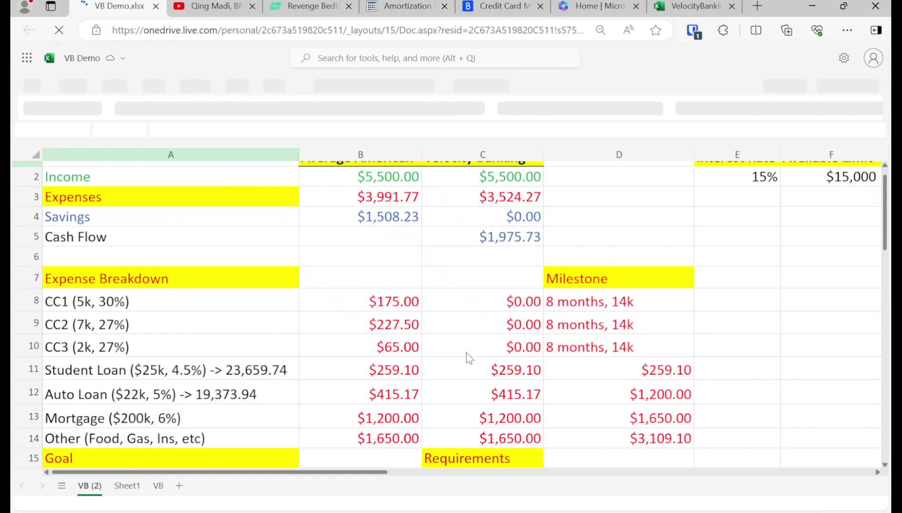
{"action": "left_click", "coordinate": [655, 369]}
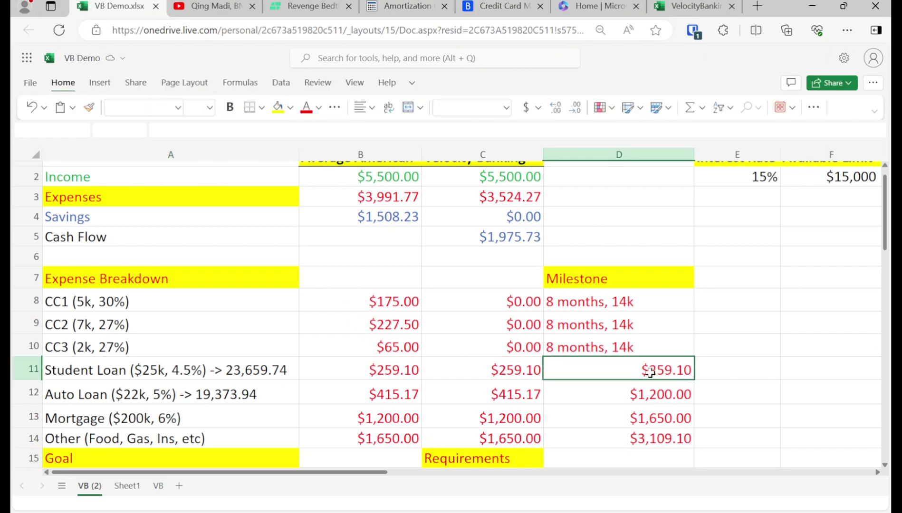
{"action": "key", "text": "shift+Down"}
{"action": "key", "text": "shift+Down"}
{"action": "key", "text": "shift+Down"}
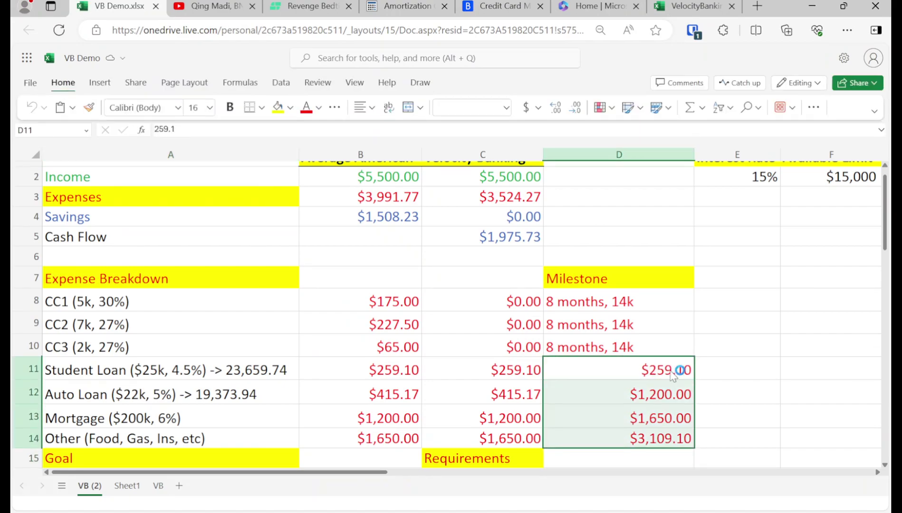
{"action": "key", "text": "Delete"}
- Set the Auto Loan's Velocity Banking payment in C12 to 0
{"action": "key", "text": "Left"}
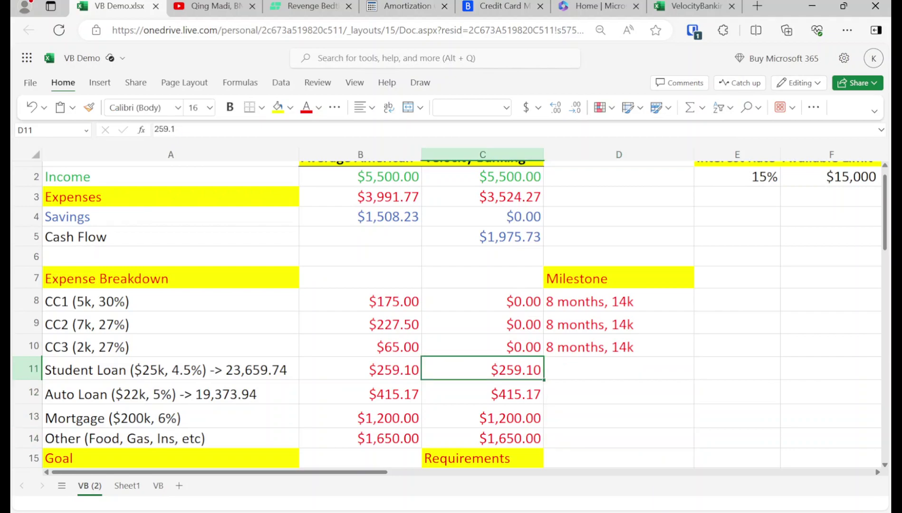
{"action": "key", "text": "Down"}
{"action": "type", "text": "0"}
{"action": "key", "text": "Return"}
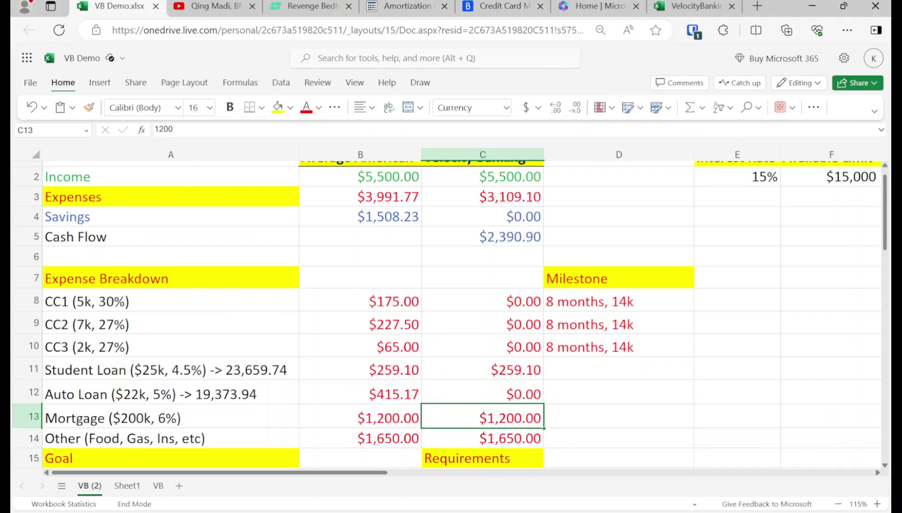
- Calculate the Auto Loan's payoff months in D12 with =8+.7*12, and replace the formula with the milestone "16.4 months, 36k"
{"action": "left_click", "coordinate": [618, 391]}
{"action": "type", "text": "=8"}
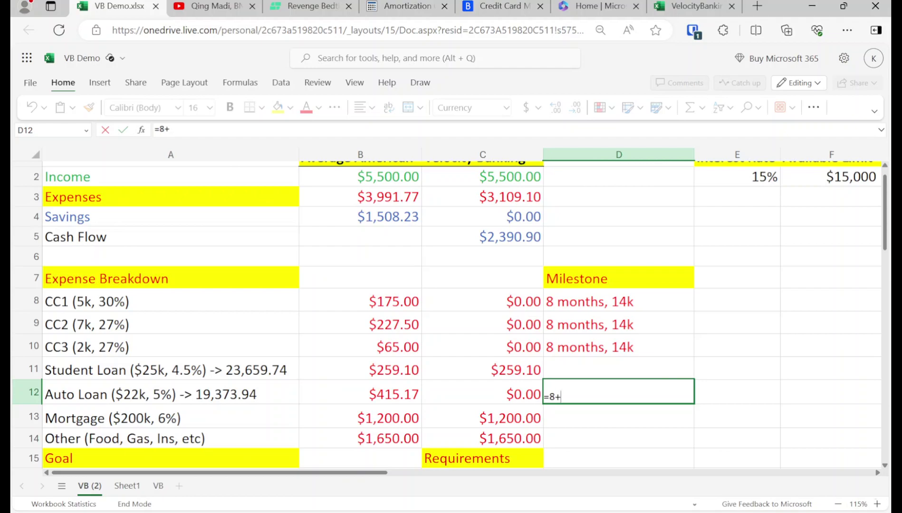
{"action": "type", "text": "+.7*12"}
{"action": "key", "text": "Return"}
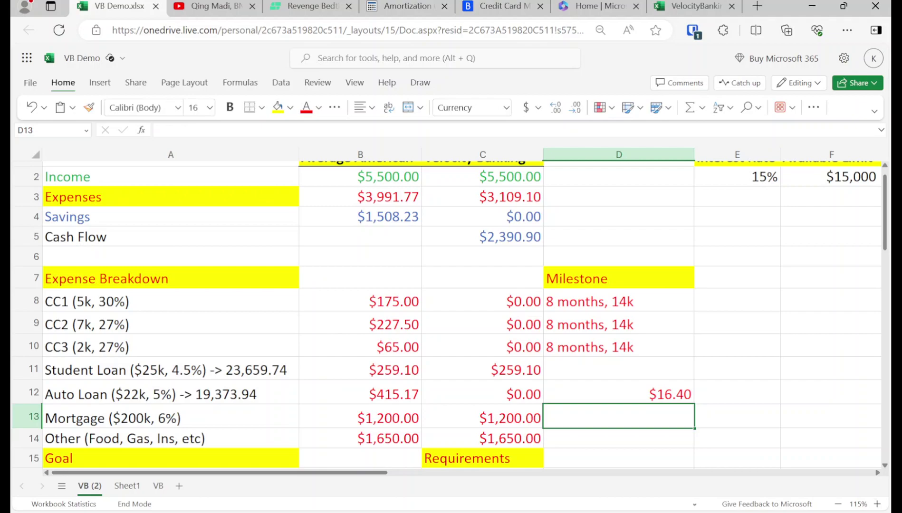
{"action": "left_click", "coordinate": [619, 394]}
{"action": "type", "text": "16.4 months"}
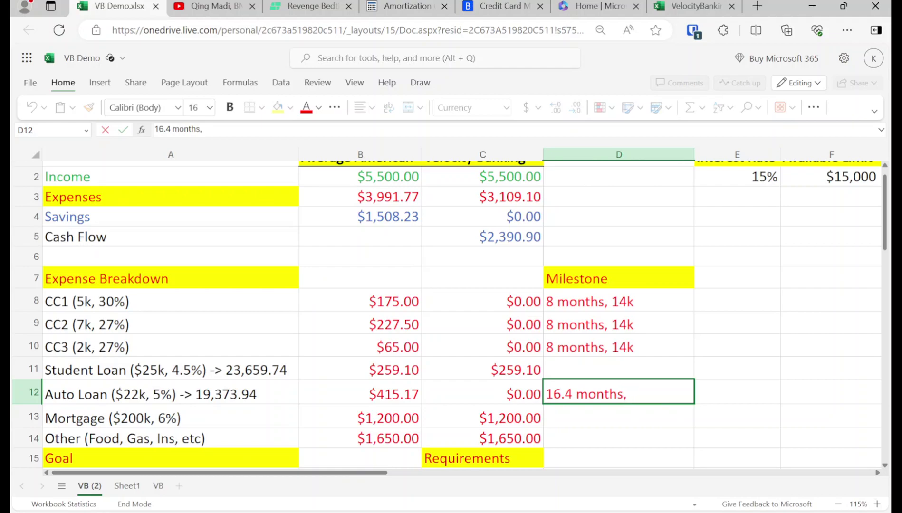
{"action": "type", "text": ", 36k"}
{"action": "key", "text": "Return"}
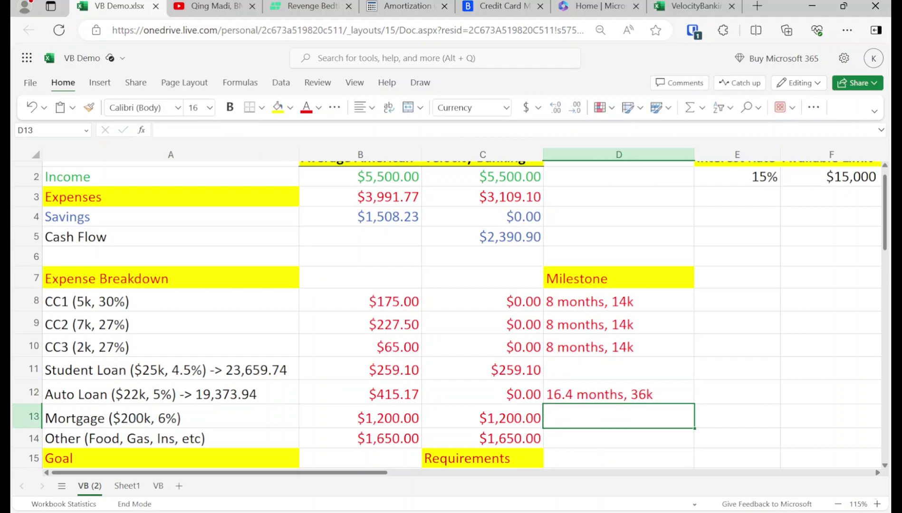
- Check the Velocity Banking cash flow in C5 and the Student Loan entry in A11
{"action": "key", "text": "Left"}
{"action": "key", "text": "Up"}
{"action": "key", "text": "Up"}
{"action": "key", "text": "Up"}
{"action": "key", "text": "Up"}
{"action": "key", "text": "Up"}
{"action": "key", "text": "Up"}
{"action": "key", "text": "Up"}
{"action": "key", "text": "Up"}
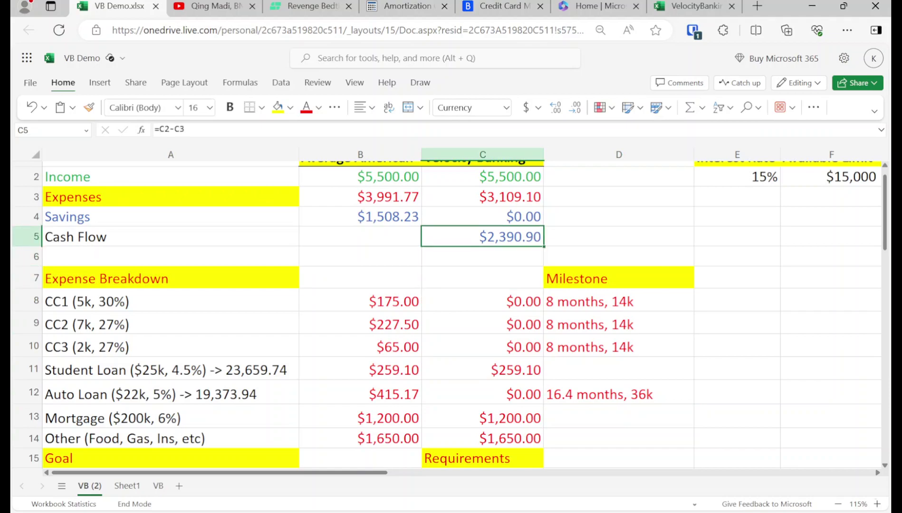
{"action": "key", "text": "Down"}
{"action": "key", "text": "Left"}
{"action": "key", "text": "Left"}
{"action": "key", "text": "Down"}
{"action": "key", "text": "Down"}
{"action": "key", "text": "Down"}
{"action": "key", "text": "Down"}
{"action": "key", "text": "Down"}
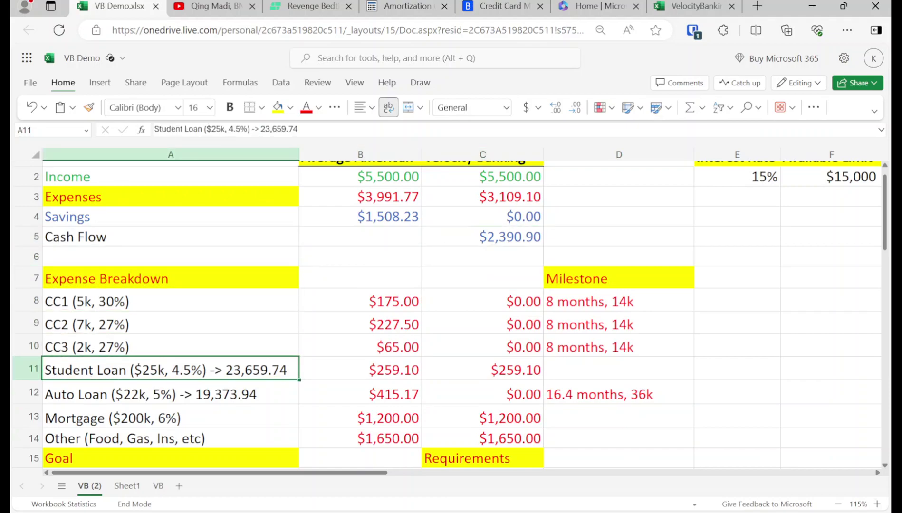
- Remove the arrow and balance from the Auto Loan label in A12, and the balance after the arrow in the Student Loan label
{"action": "double_click", "coordinate": [275, 390]}
{"action": "left_click_drag", "start_coordinate": [280, 393], "coordinate": [177, 404]}
{"action": "key", "text": "BackSpace"}
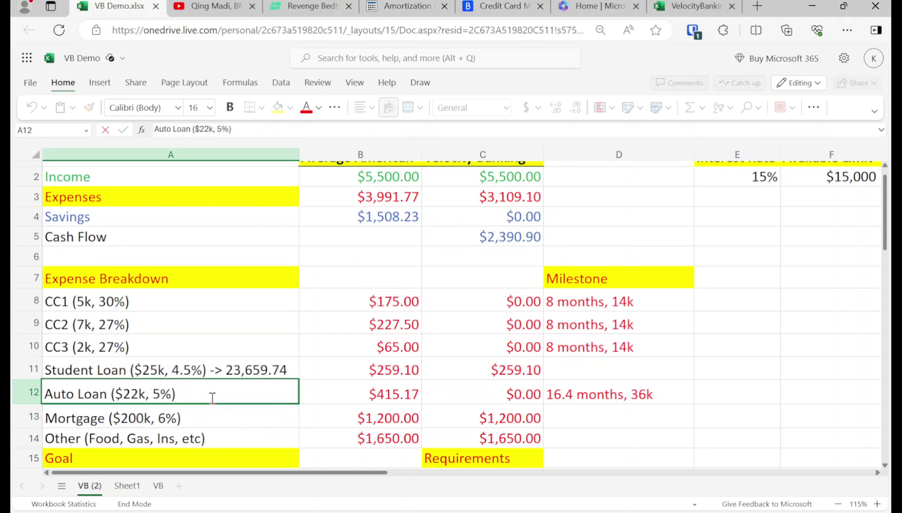
{"action": "double_click", "coordinate": [255, 367]}
{"action": "left_click_drag", "start_coordinate": [286, 370], "coordinate": [229, 377]}
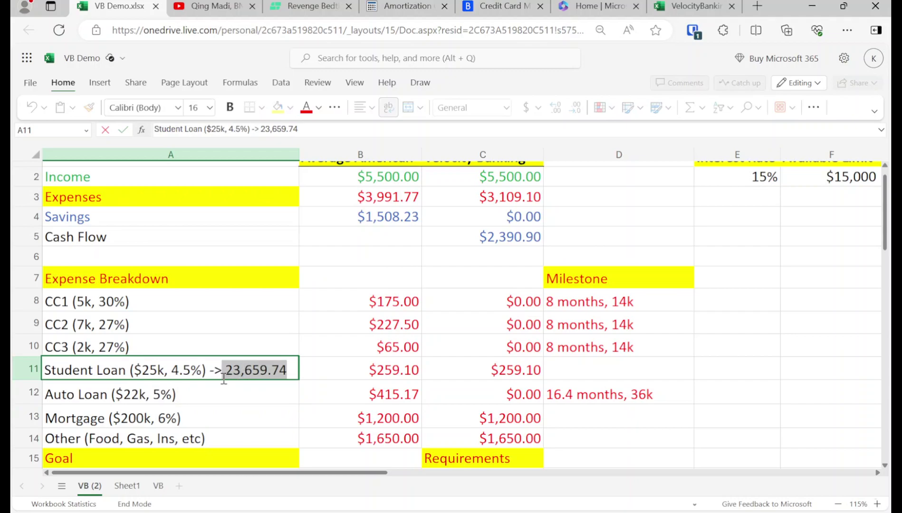
{"action": "key", "text": "BackSpace"}
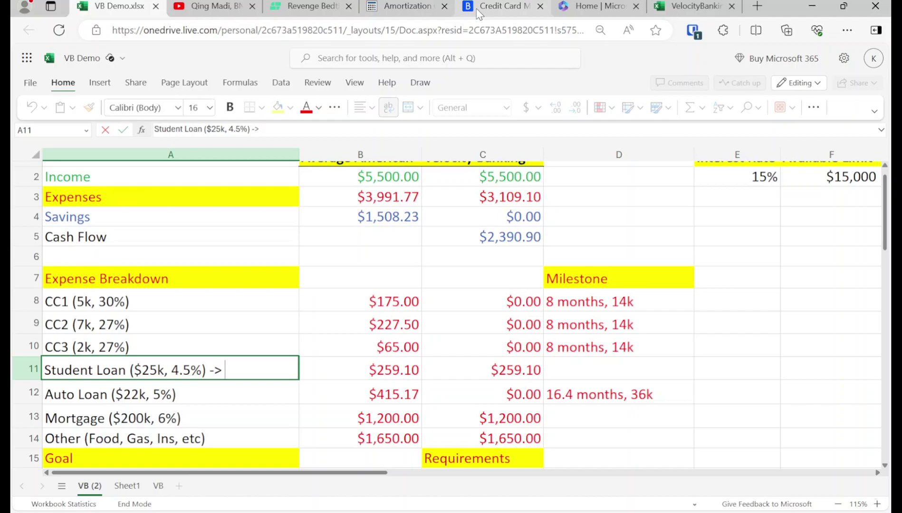
- Calculate the Student Loan's amortization in the Amortization Calculator for a loan of $25,000 over 10 years at 4.5%
{"action": "left_click", "coordinate": [403, 7]}
{"action": "scroll", "coordinate": [249, 233], "scroll_direction": "up", "scroll_amount": 5}
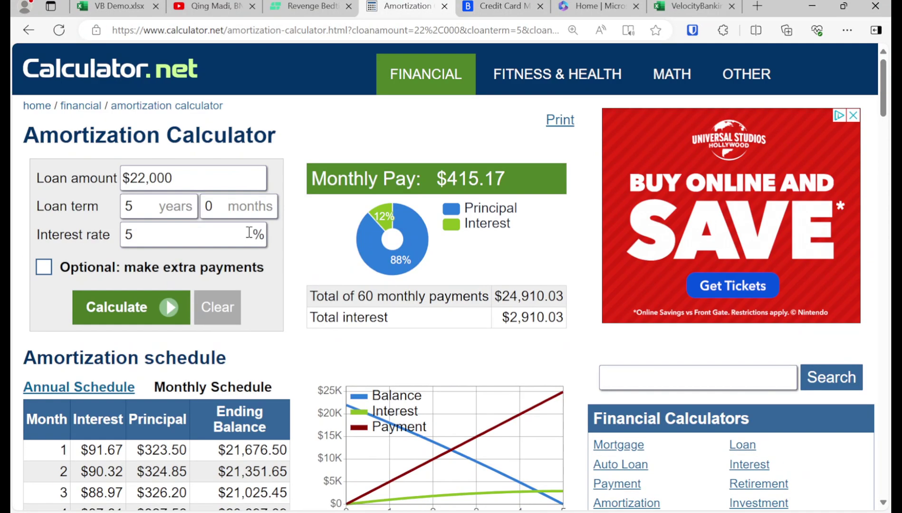
{"action": "double_click", "coordinate": [177, 181]}
{"action": "type", "text": "25000"}
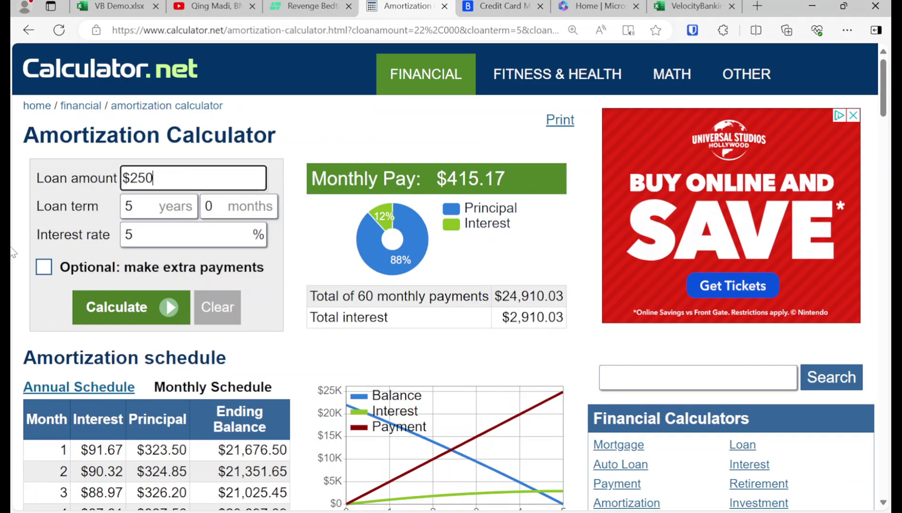
{"action": "double_click", "coordinate": [129, 206]}
{"action": "type", "text": "10"}
{"action": "double_click", "coordinate": [161, 237]}
{"action": "type", "text": "4.5"}
{"action": "left_click", "coordinate": [116, 306]}
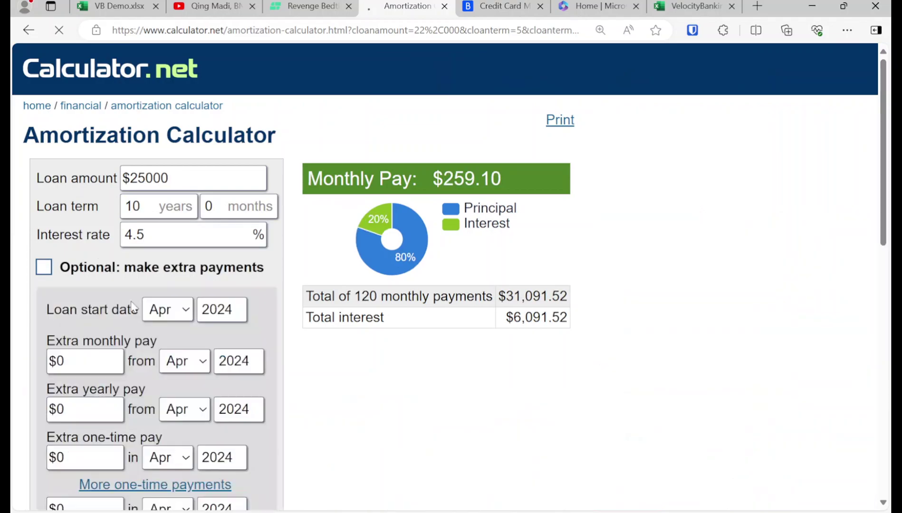
- Copy the month 17 ending balance from the Student Loan's monthly amortization schedule
{"action": "left_click", "coordinate": [136, 4]}
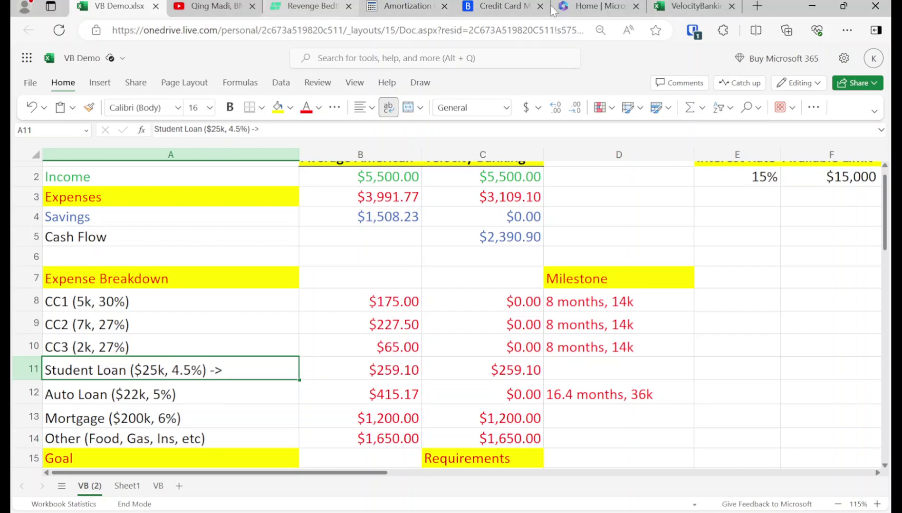
{"action": "left_click", "coordinate": [382, 4]}
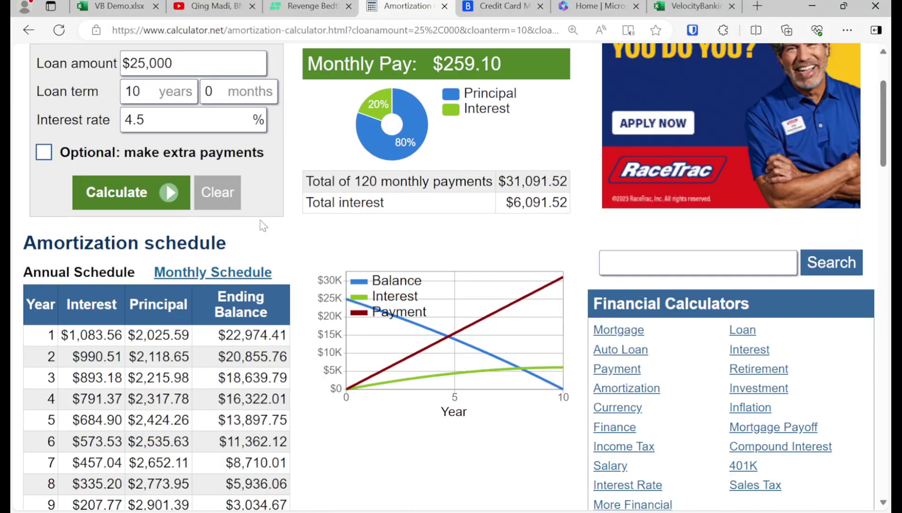
{"action": "left_click", "coordinate": [191, 271]}
{"action": "scroll", "coordinate": [209, 219], "scroll_direction": "down", "scroll_amount": 6}
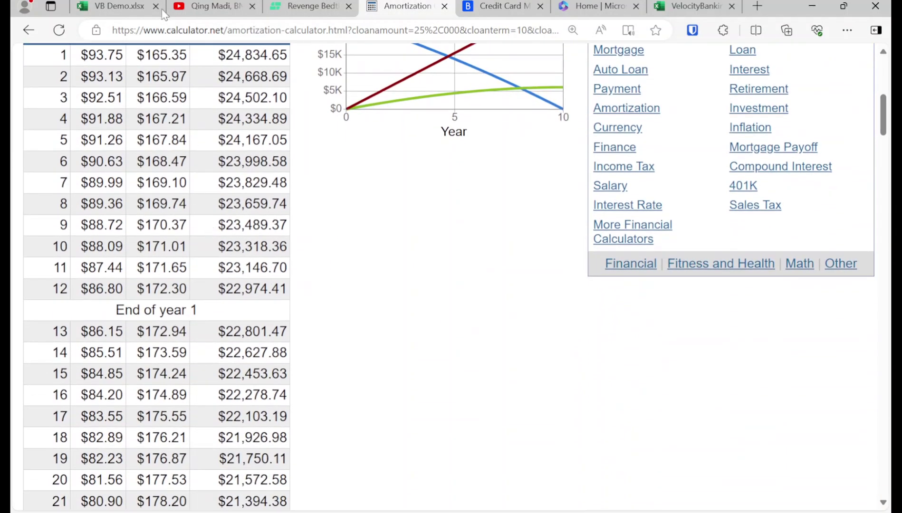
{"action": "left_click", "coordinate": [118, 6]}
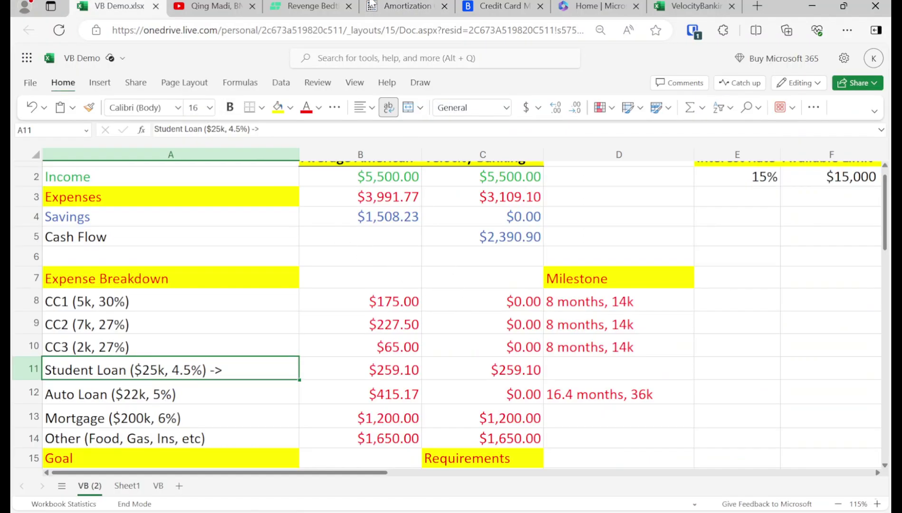
{"action": "left_click", "coordinate": [389, 7]}
{"action": "scroll", "coordinate": [251, 355], "scroll_direction": "down", "scroll_amount": 4}
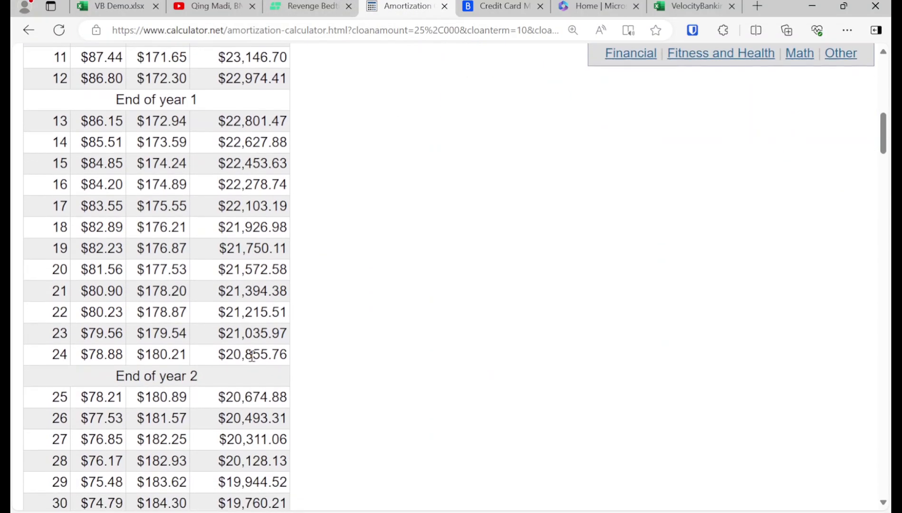
{"action": "left_click_drag", "start_coordinate": [232, 207], "coordinate": [287, 211]}
{"action": "key", "text": "ctrl+c"}
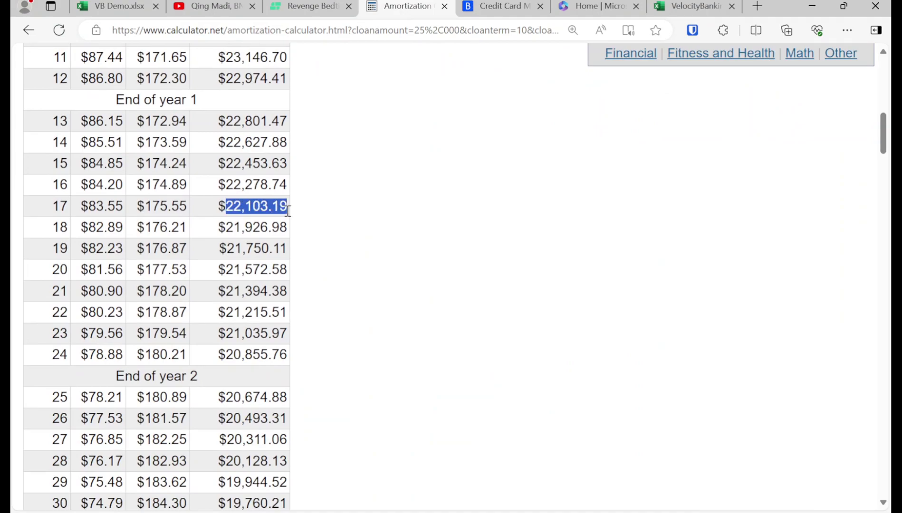
- Add the copied balance 22,103.19 after the arrow in the Student Loan label in A11 of VB Demo
{"action": "left_click", "coordinate": [127, 6]}
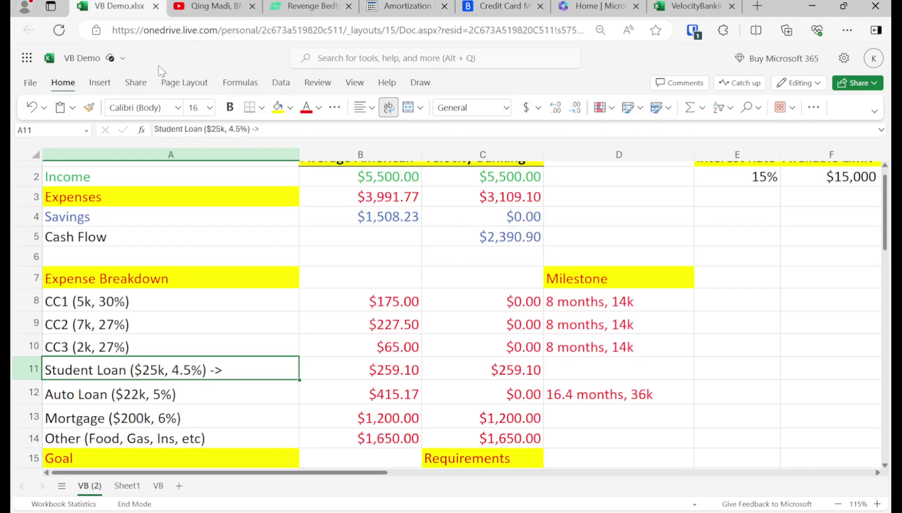
{"action": "double_click", "coordinate": [246, 364]}
{"action": "key", "text": "ctrl+v"}
{"action": "key", "text": "Return"}
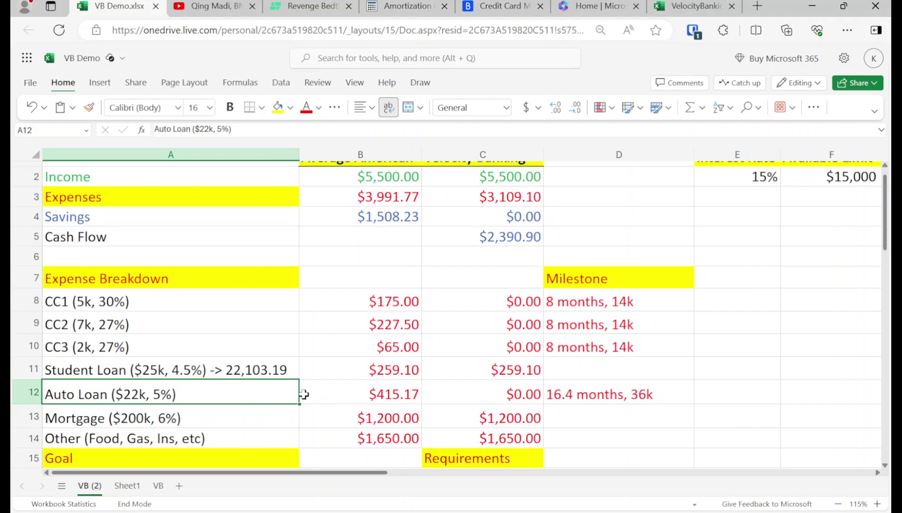
- Switch to the VelocityBankingCalculator workbook and set the Original Balance to 25000 and the Current Balance to 22103.19
{"action": "left_click", "coordinate": [686, 6]}
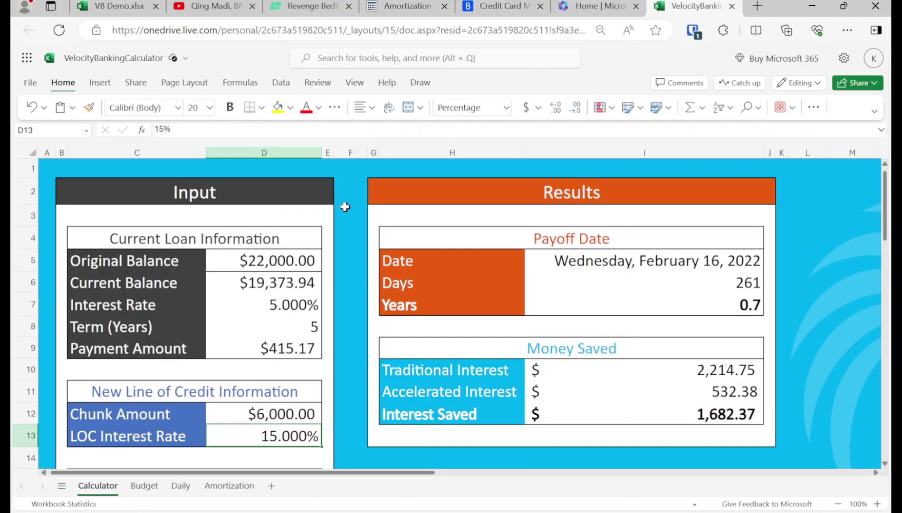
{"action": "left_click", "coordinate": [278, 284]}
{"action": "left_click", "coordinate": [292, 260]}
{"action": "type", "text": "25000"}
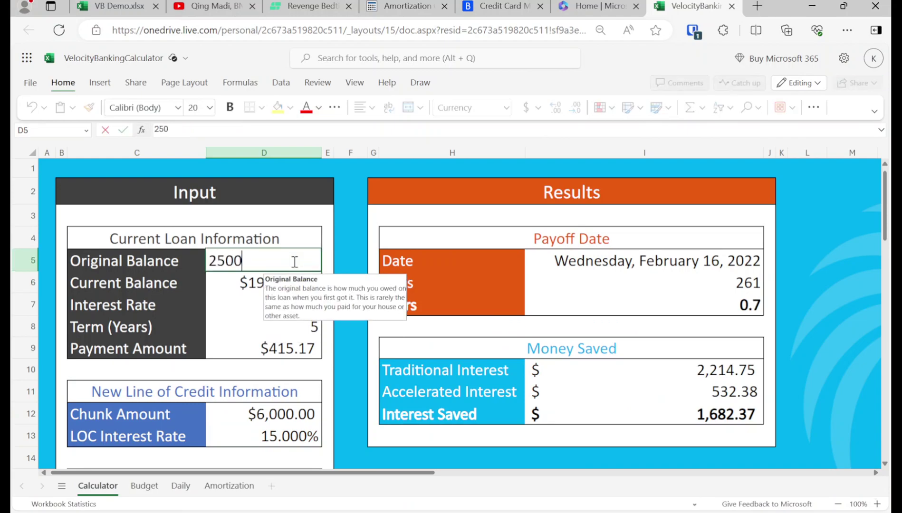
{"action": "key", "text": "Return"}
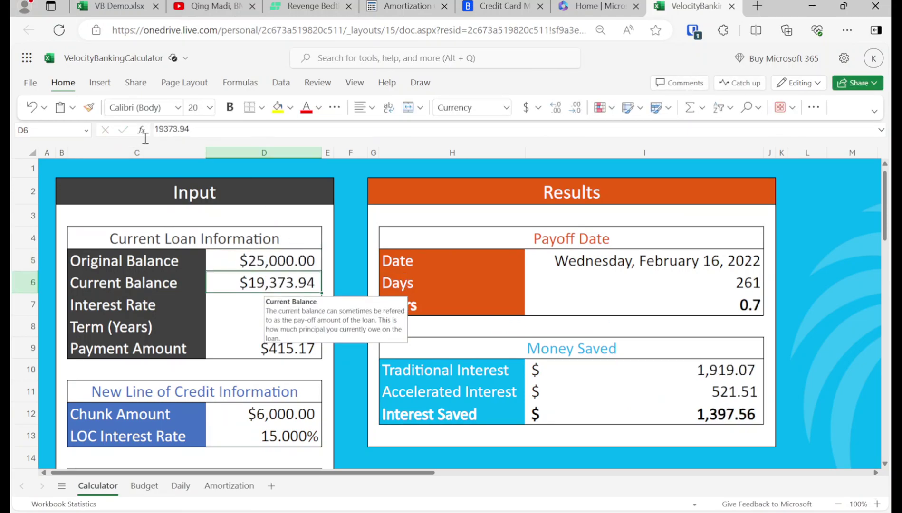
{"action": "left_click", "coordinate": [192, 130]}
{"action": "key", "text": "ctrl+a"}
{"action": "key", "text": "BackSpace"}
{"action": "type", "text": "22103.19"}
{"action": "key", "text": "Return"}
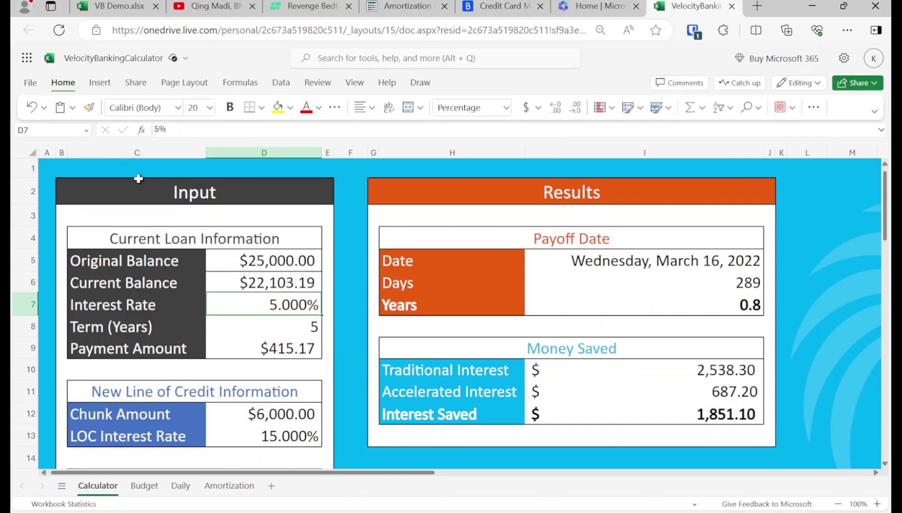
- Set the Student Loan's Interest Rate to 4.5%, Term to 10 years and Payment Amount to 259.1 in the calculator
{"action": "type", "text": "4.5"}
{"action": "key", "text": "Return"}
{"action": "type", "text": "10"}
{"action": "key", "text": "Return"}
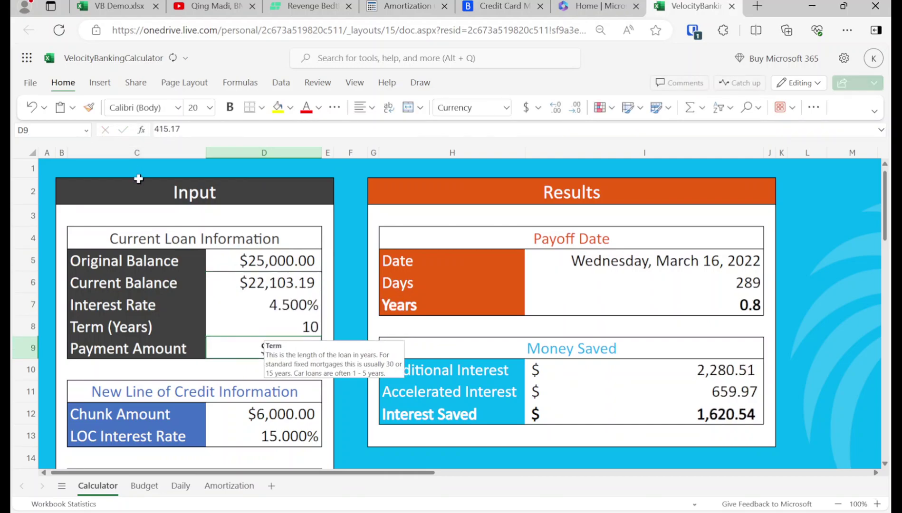
{"action": "left_click", "coordinate": [118, 6]}
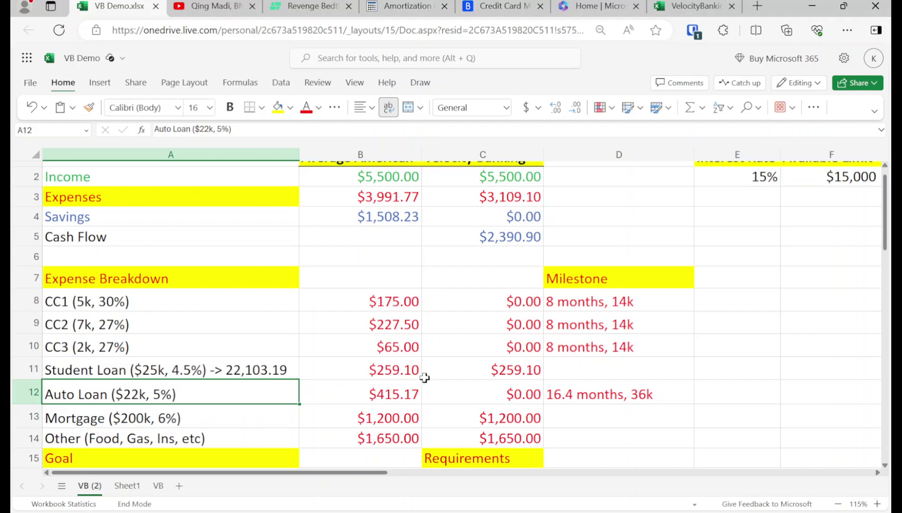
{"action": "left_click", "coordinate": [672, 3]}
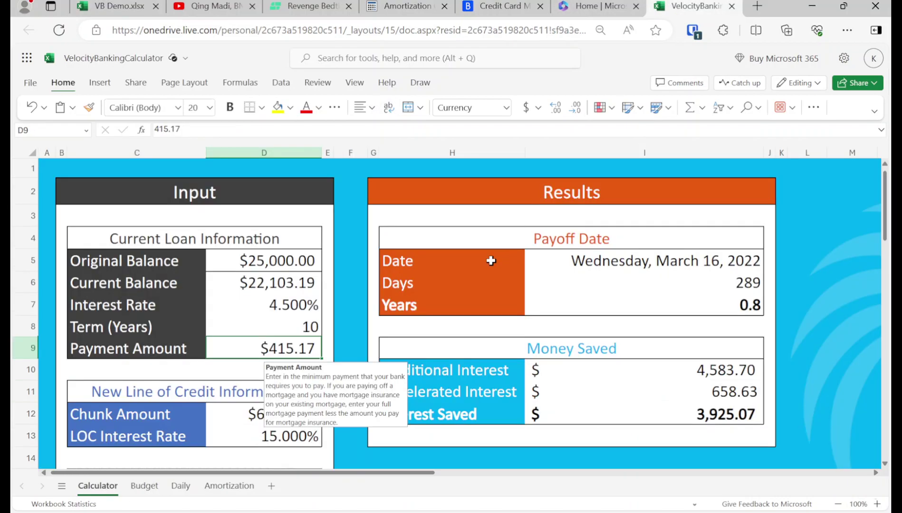
{"action": "type", "text": "259.1"}
{"action": "key", "text": "Return"}
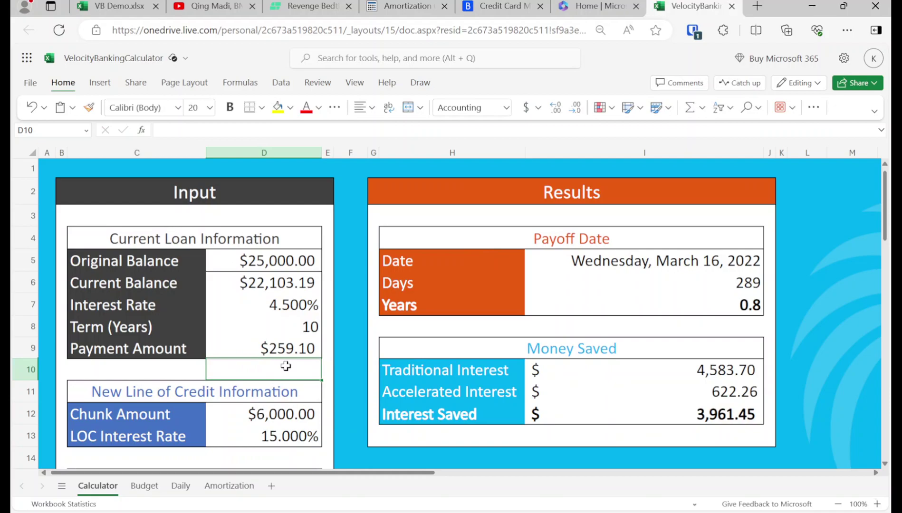
- Check the calculator's Living Expenses, and copy the Velocity Banking Mortgage and Other expenses in VB Demo from C13:C14 to D13:D14
{"action": "left_click", "coordinate": [119, 6]}
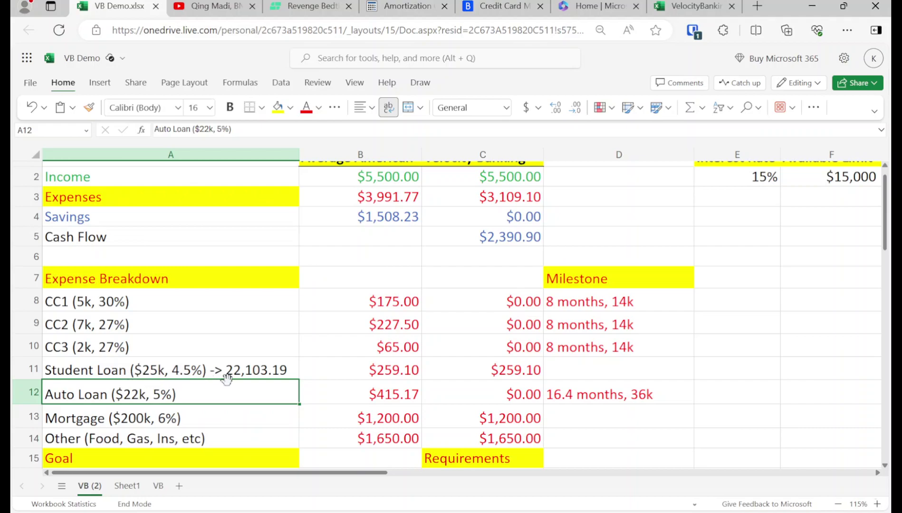
{"action": "left_click", "coordinate": [694, 4]}
{"action": "scroll", "coordinate": [220, 440], "scroll_direction": "down", "scroll_amount": 3}
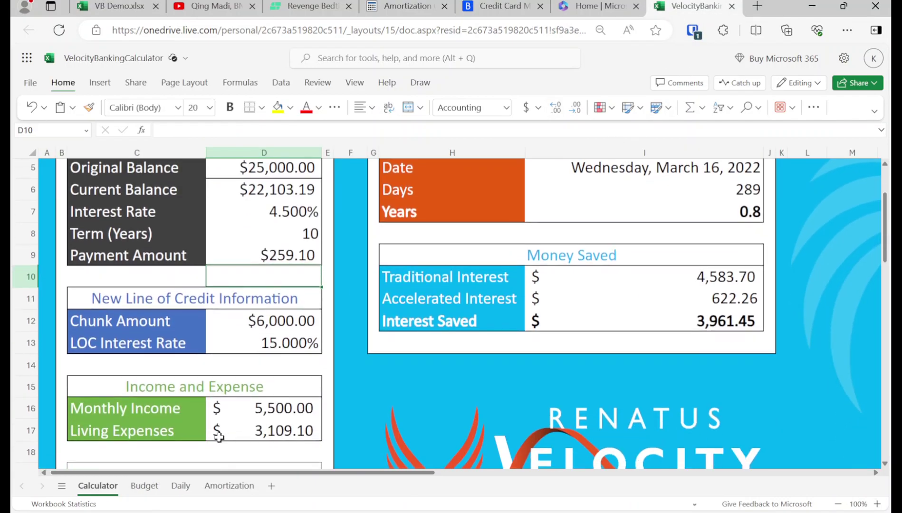
{"action": "left_click", "coordinate": [279, 383]}
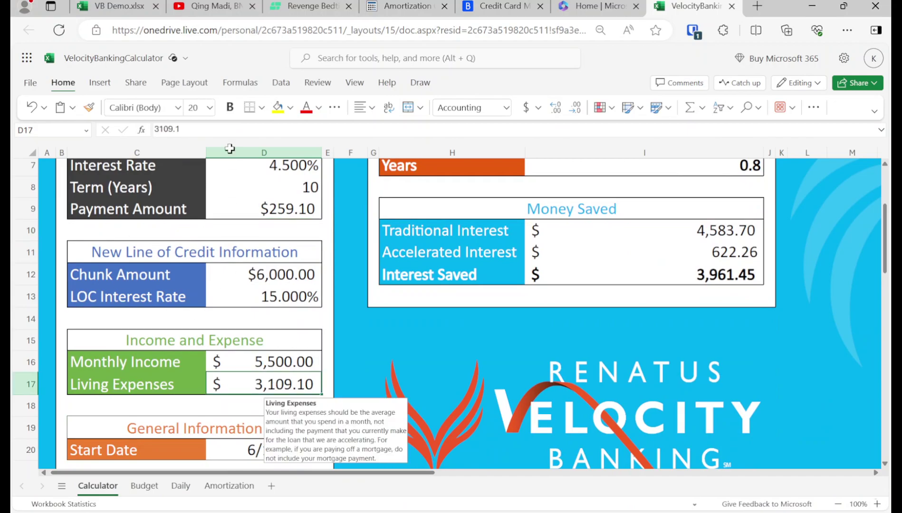
{"action": "left_click", "coordinate": [120, 4]}
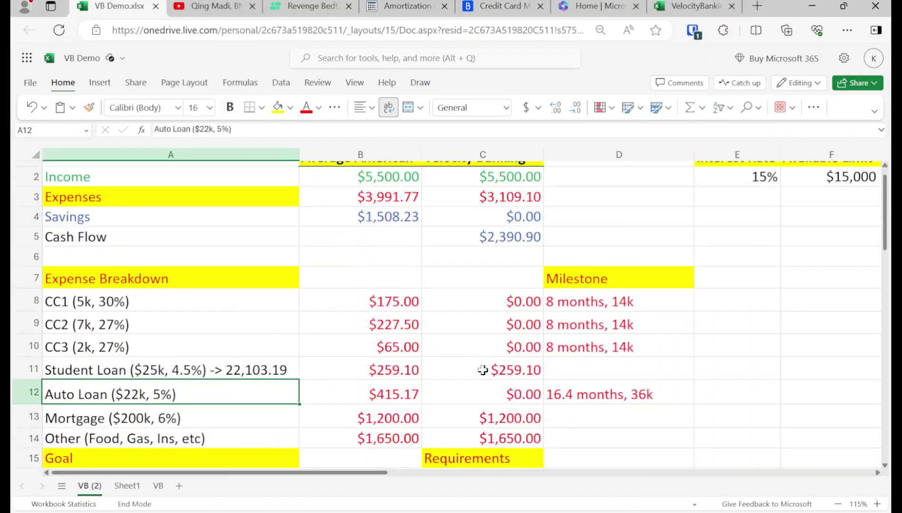
{"action": "left_click", "coordinate": [482, 417]}
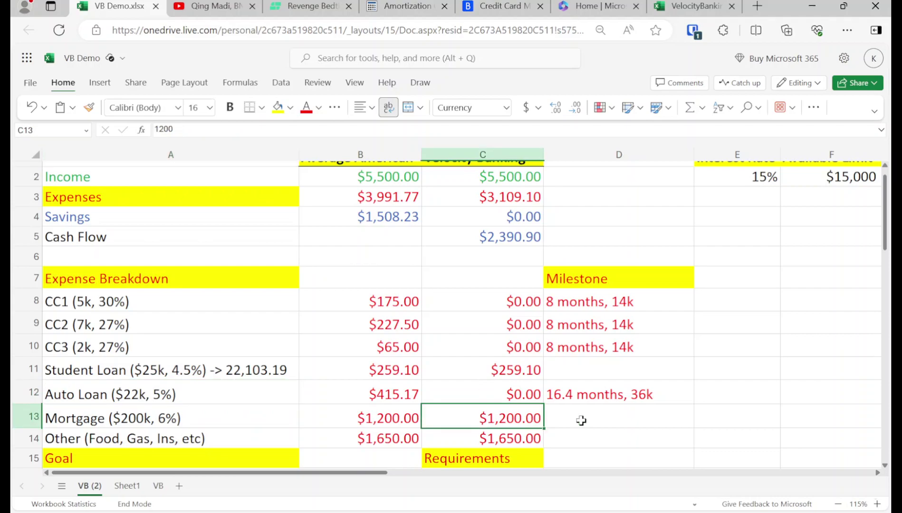
{"action": "key", "text": "shift+Down"}
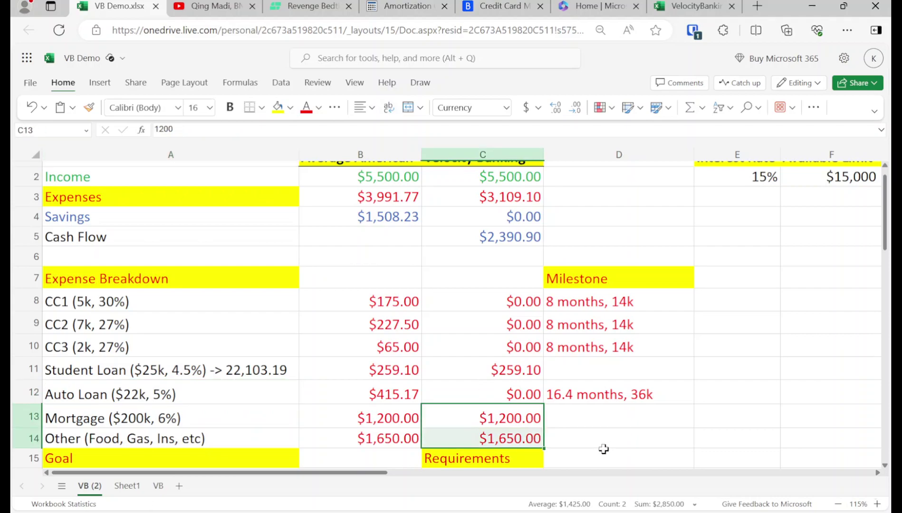
{"action": "key", "text": "ctrl+c"}
{"action": "key", "text": "Right"}
{"action": "key", "text": "ctrl+v"}
- Total the copied Mortgage and Other expenses in D15 with =SUM(D13:D14)
{"action": "left_click", "coordinate": [614, 450]}
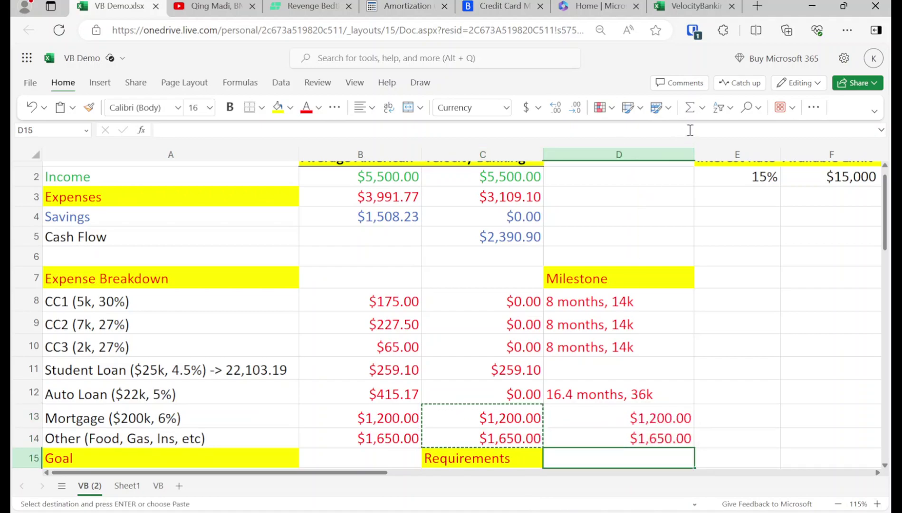
{"action": "left_click", "coordinate": [689, 108]}
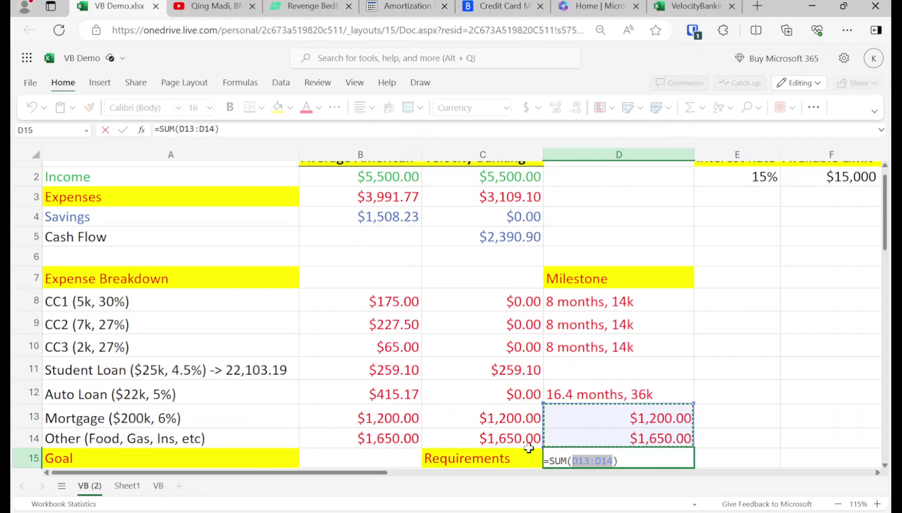
{"action": "key", "text": "Return"}
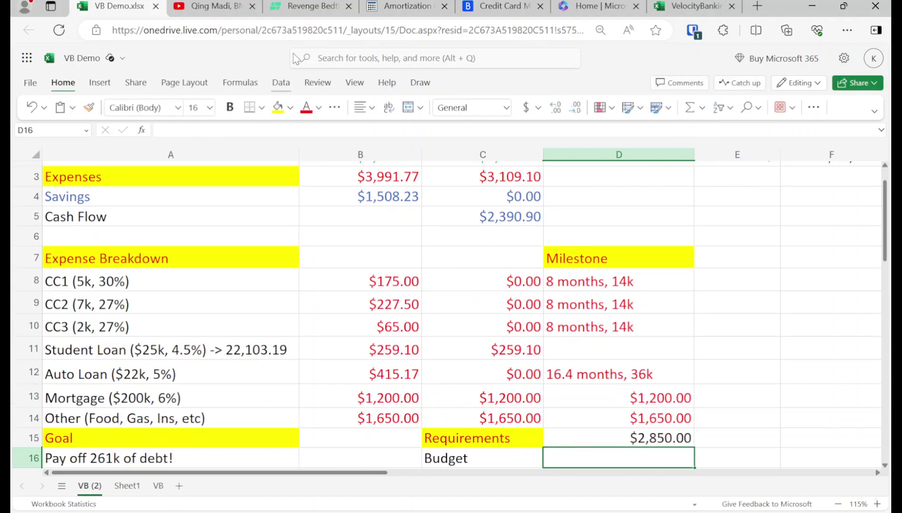
- Set the Living Expenses in VelocityBankingCalculator to 2850 and check the resulting payoff time in years
{"action": "left_click", "coordinate": [691, 5]}
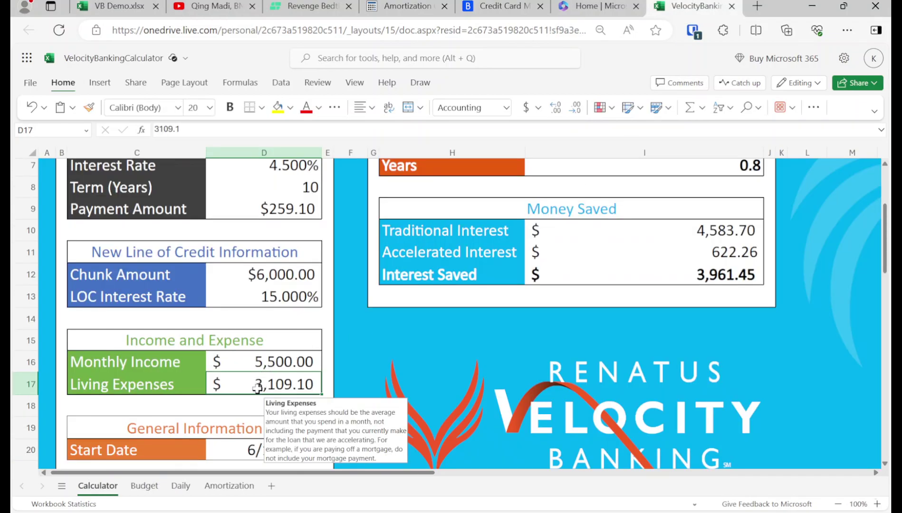
{"action": "type", "text": "2850"}
{"action": "key", "text": "Return"}
{"action": "key", "text": "Up"}
{"action": "key", "text": "ctrl+Home"}
{"action": "key", "text": "Down"}
{"action": "key", "text": "Right"}
{"action": "key", "text": "Down"}
{"action": "key", "text": "Right"}
{"action": "key", "text": "Right"}
{"action": "key", "text": "Right"}
{"action": "key", "text": "Down"}
{"action": "key", "text": "Down"}
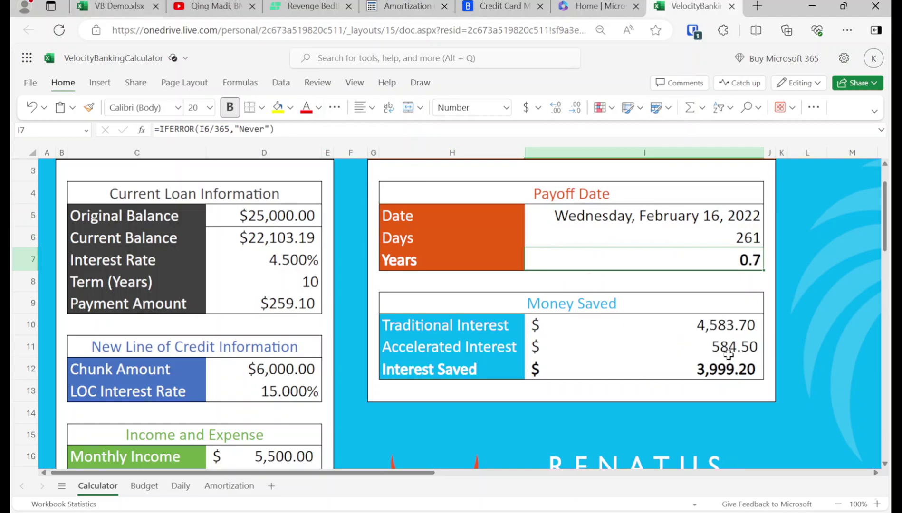
- Set the Student Loan's Velocity Banking payment in C11 of VB Demo to 0
{"action": "left_click", "coordinate": [128, 3]}
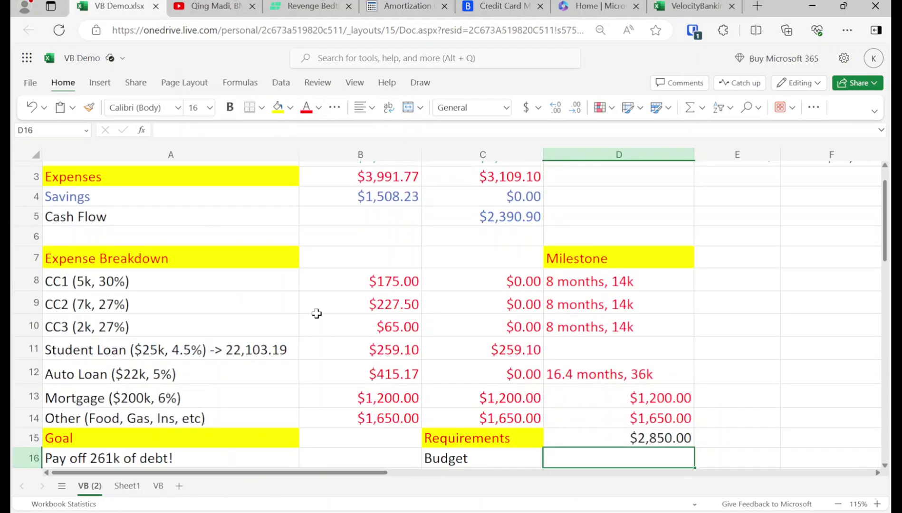
{"action": "left_click", "coordinate": [599, 391]}
{"action": "key", "text": "Up"}
{"action": "key", "text": "Up"}
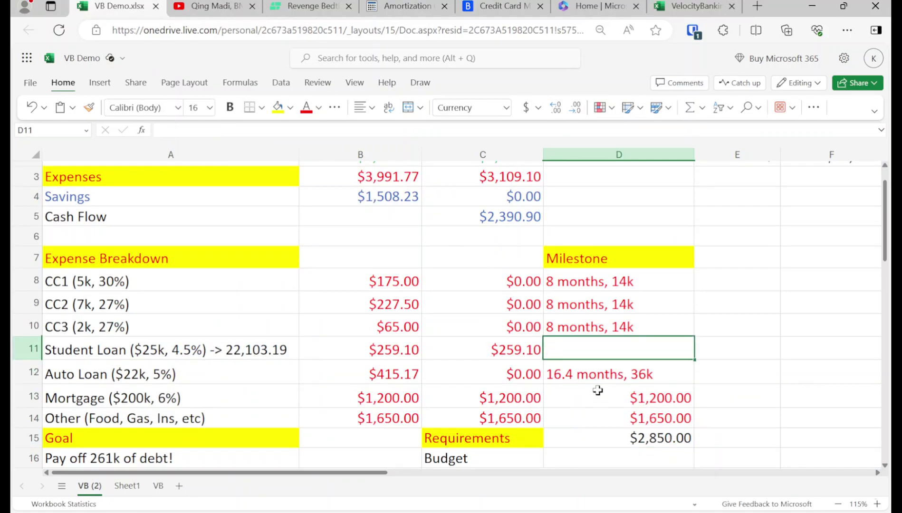
{"action": "key", "text": "Left"}
{"action": "type", "text": "0"}
{"action": "key", "text": "Return"}
- Calculate the Student Loan's cumulative payoff months in D11 with =16.4+0.7*12, and check the payoff years in VelocityBankingCalculator
{"action": "key", "text": "Up"}
{"action": "key", "text": "Right"}
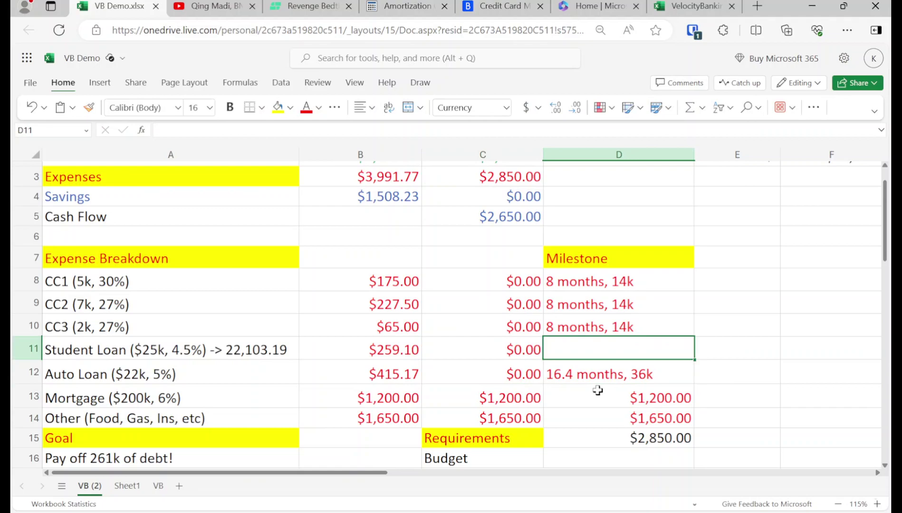
{"action": "type", "text": "=16.4+."}
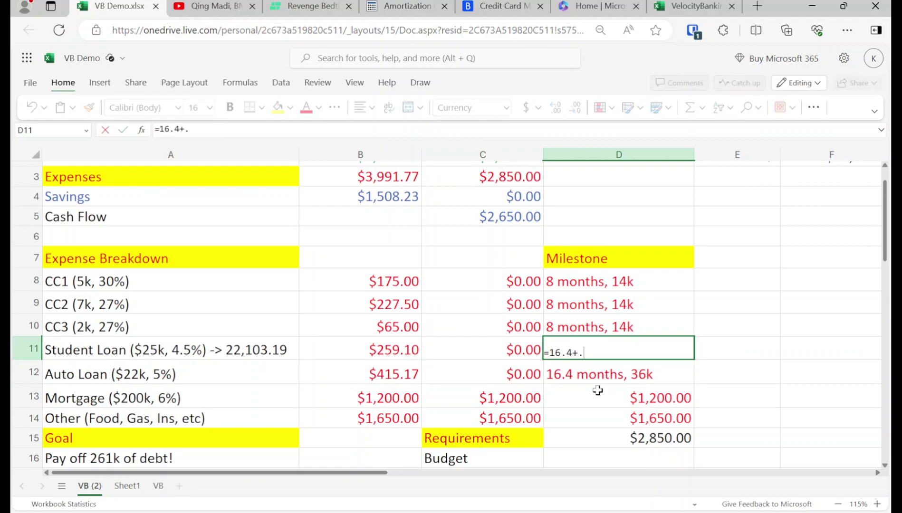
{"action": "type", "text": "7*12"}
{"action": "key", "text": "Return"}
{"action": "key", "text": "Up"}
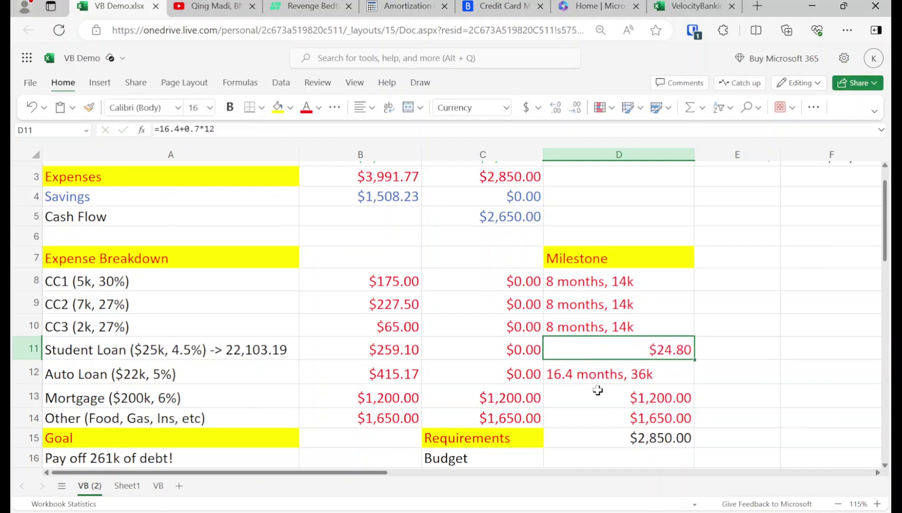
{"action": "left_click", "coordinate": [687, 6]}
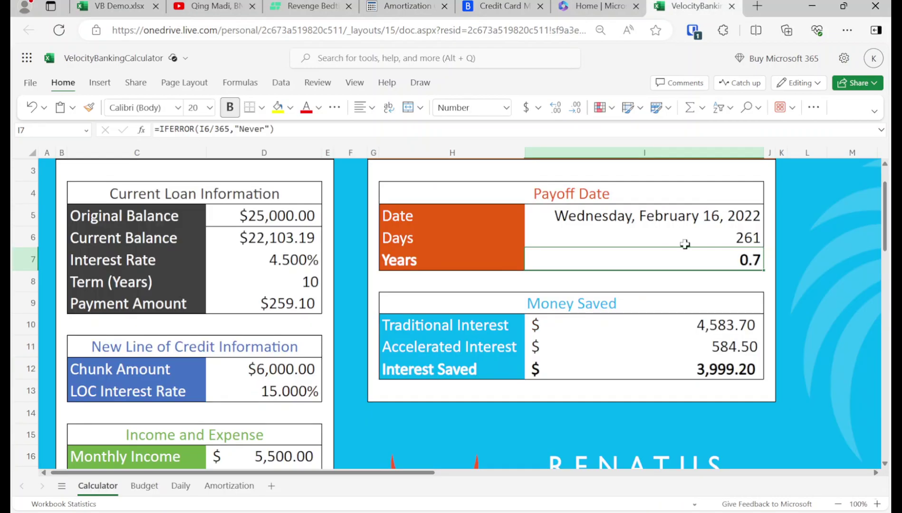
{"action": "left_click", "coordinate": [114, 6]}
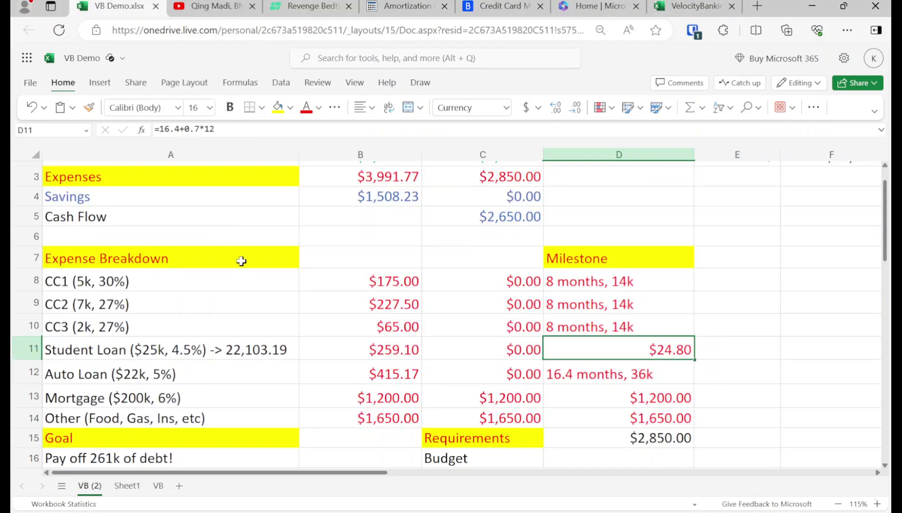
- Replace the formula in the Student Loan's Milestone cell D11 with the text "24.8 months,"
{"action": "type", "text": "24.8 "}
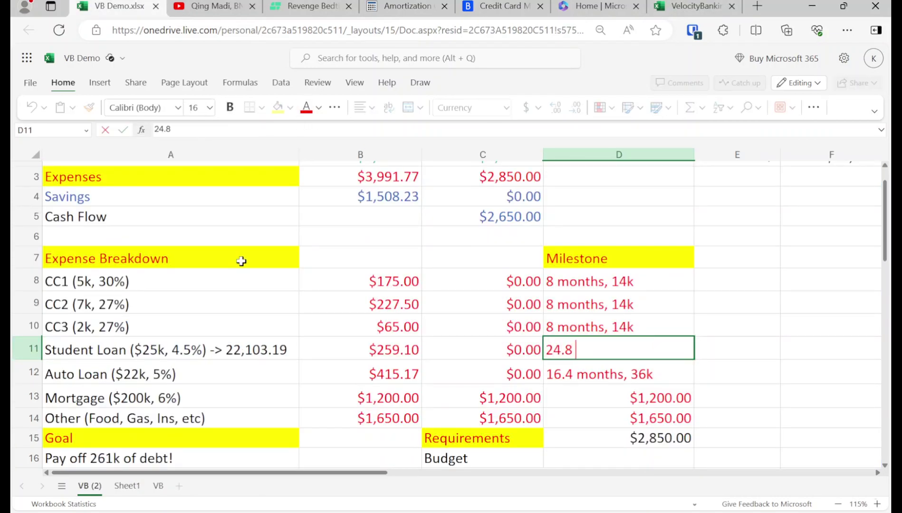
{"action": "type", "text": "months"}
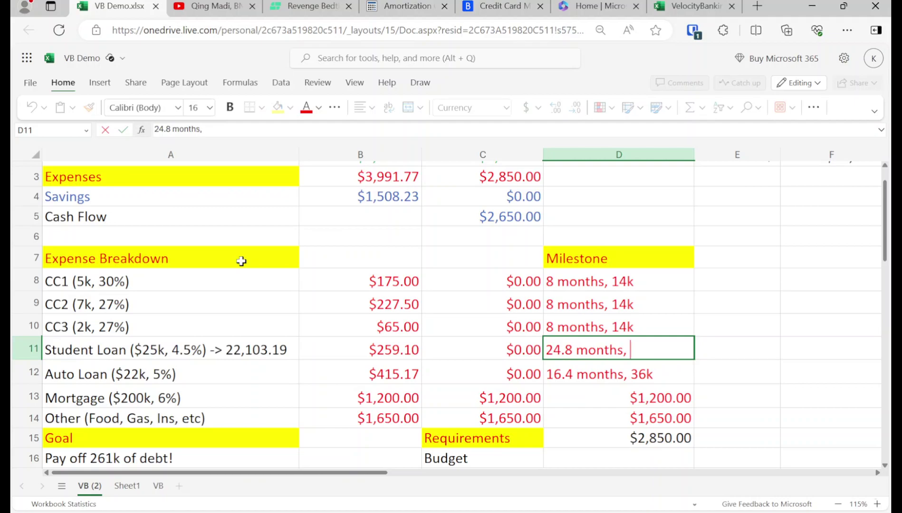
{"action": "type", "text": ", 39k"}
{"action": "key", "text": "BackSpace"}
{"action": "key", "text": "BackSpace"}
{"action": "key", "text": "BackSpace"}
{"action": "left_click", "coordinate": [741, 338]}
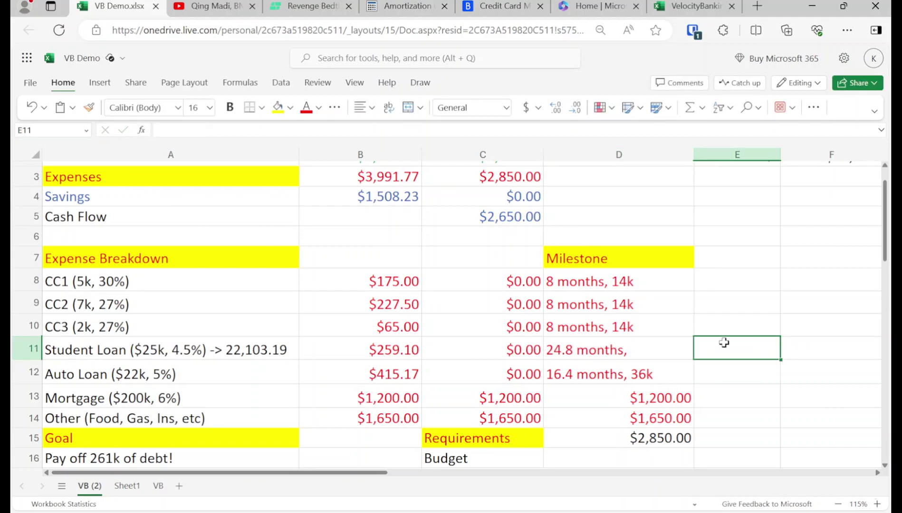
- Add the paid-off debt temporarily in E11 with =25+36, clear it, and complete the Student Loan milestone as "24.8 months, 61k"
{"action": "type", "text": "=25+"}
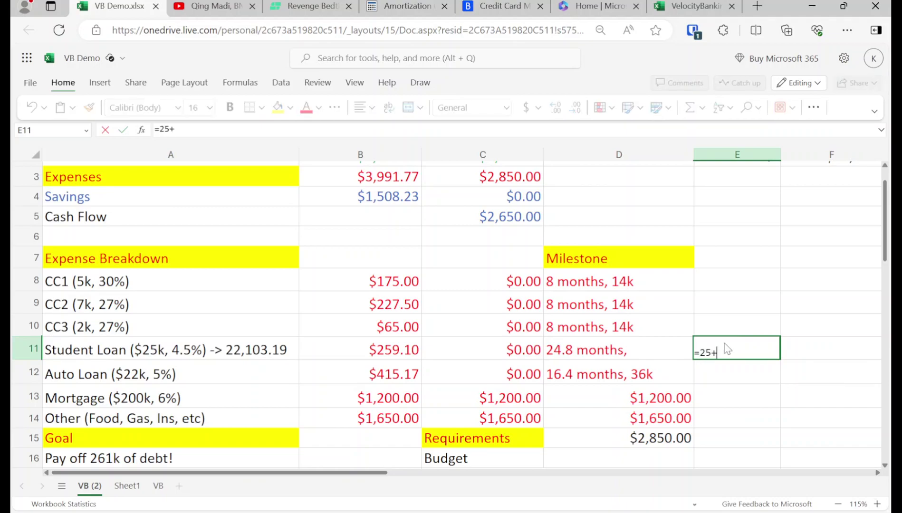
{"action": "key", "text": "Return"}
{"action": "key", "text": "Up"}
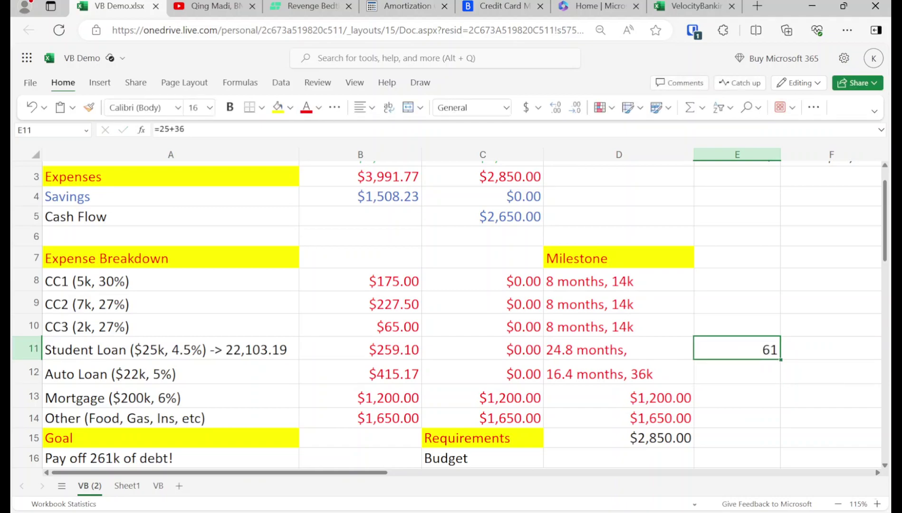
{"action": "key", "text": "Delete"}
{"action": "key", "text": "Left"}
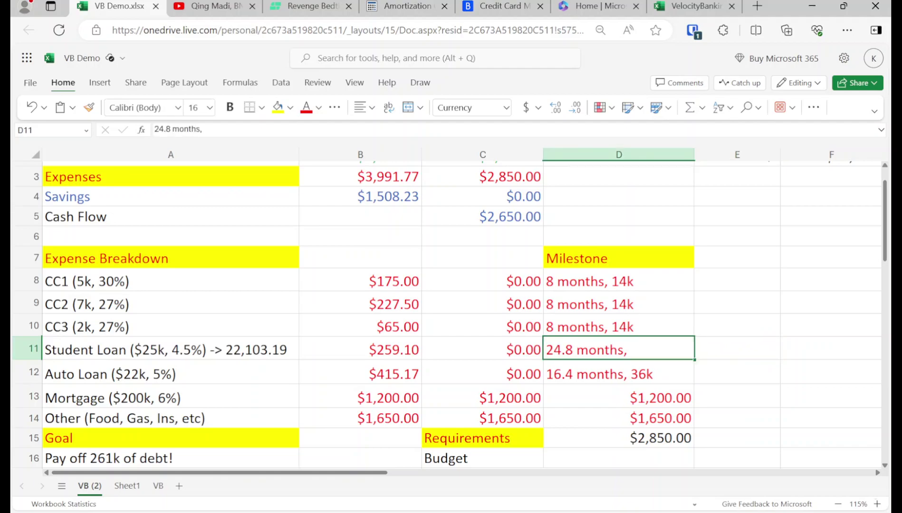
{"action": "left_click", "coordinate": [220, 135]}
{"action": "type", "text": "61k"}
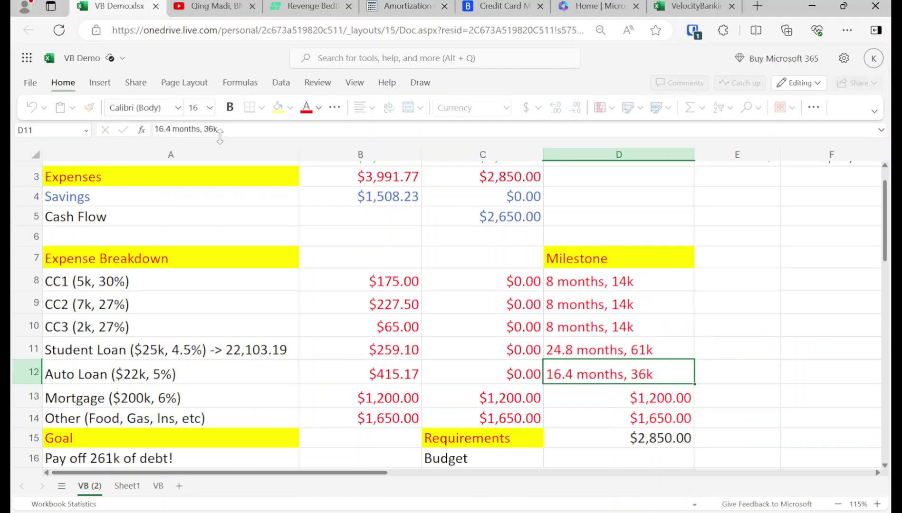
{"action": "key", "text": "Return"}
- Remove "-> 22,103.19" from the Student Loan label in A11, leaving "Student Loan ($25k, 4.5%)"
{"action": "key", "text": "Down"}
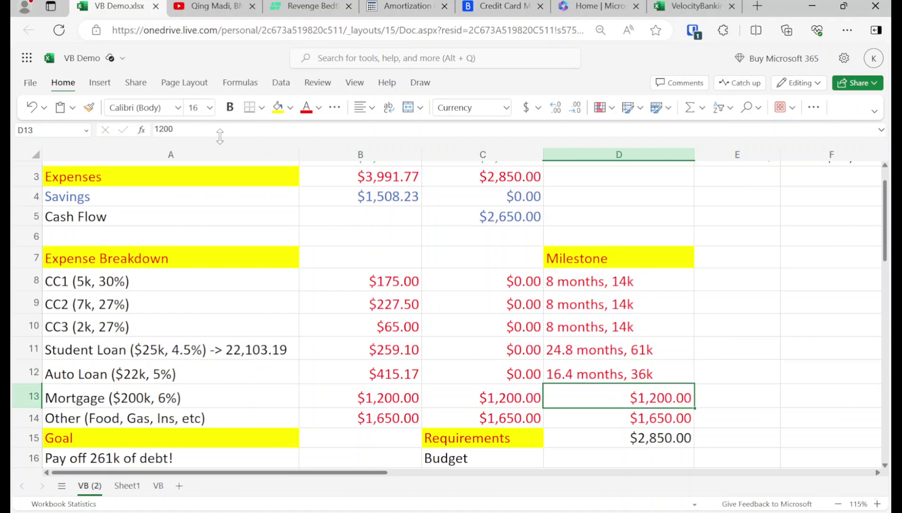
{"action": "key", "text": "Left"}
{"action": "key", "text": "Left"}
{"action": "key", "text": "Left"}
{"action": "key", "text": "Up"}
{"action": "key", "text": "Up"}
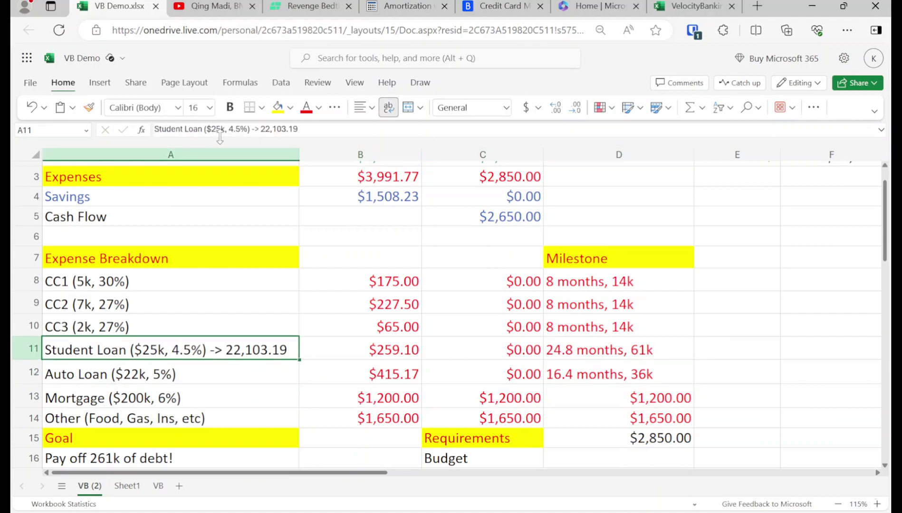
{"action": "double_click", "coordinate": [285, 349]}
{"action": "left_click_drag", "start_coordinate": [285, 349], "coordinate": [212, 356]}
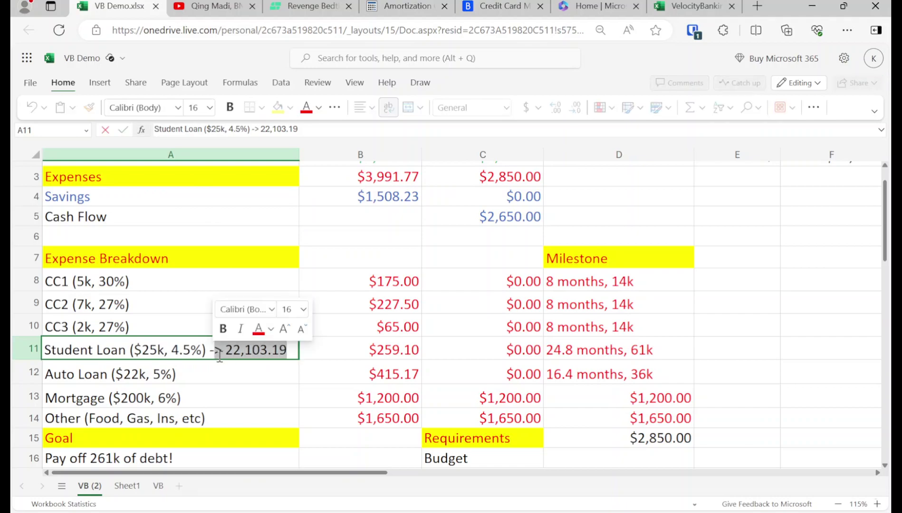
{"action": "key", "text": "BackSpace"}
{"action": "key", "text": "Return"}
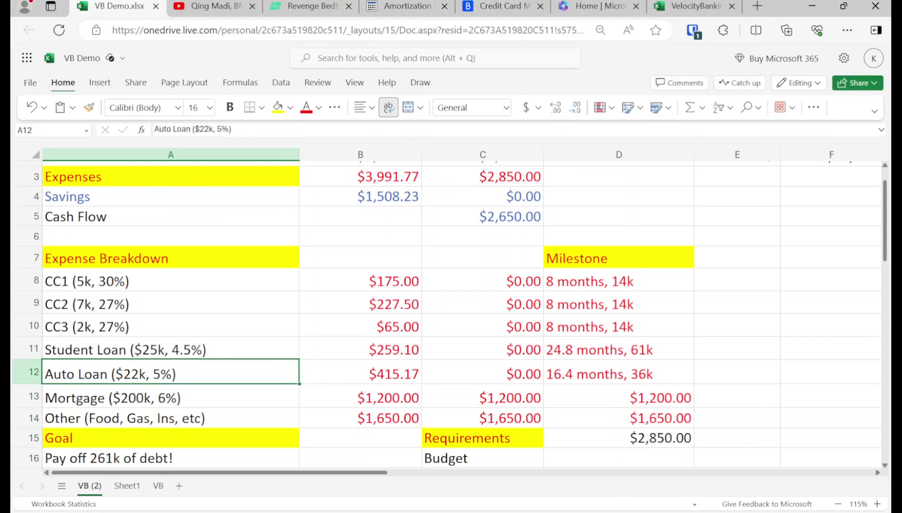
- Append "->" to the Mortgage label in A13
{"action": "left_click", "coordinate": [171, 397]}
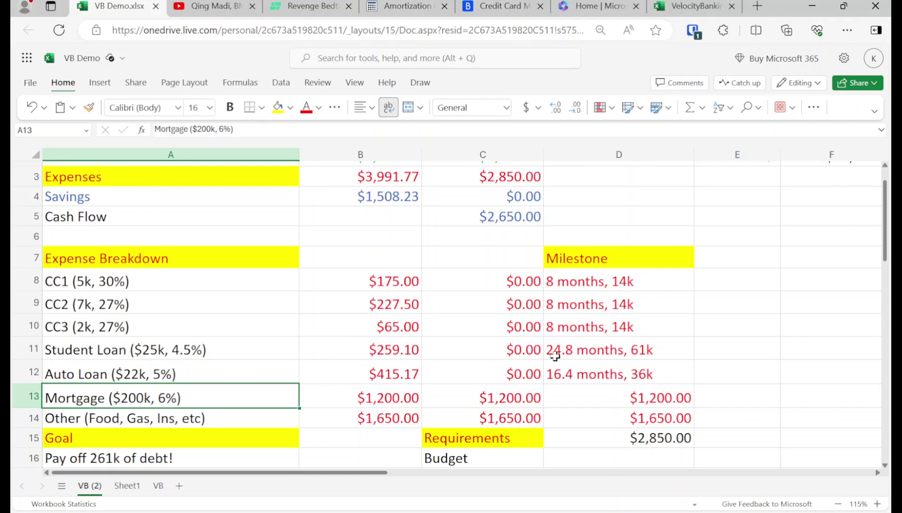
{"action": "double_click", "coordinate": [251, 398]}
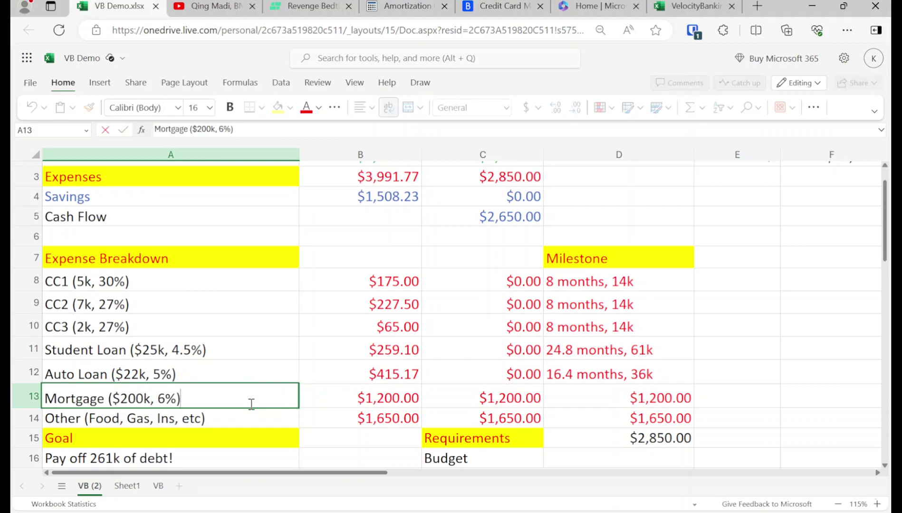
{"action": "type", "text": "->"}
- Switch to the Calculator.net Amortization Calculator and set the loan amount to $200,000
{"action": "left_click", "coordinate": [494, 6]}
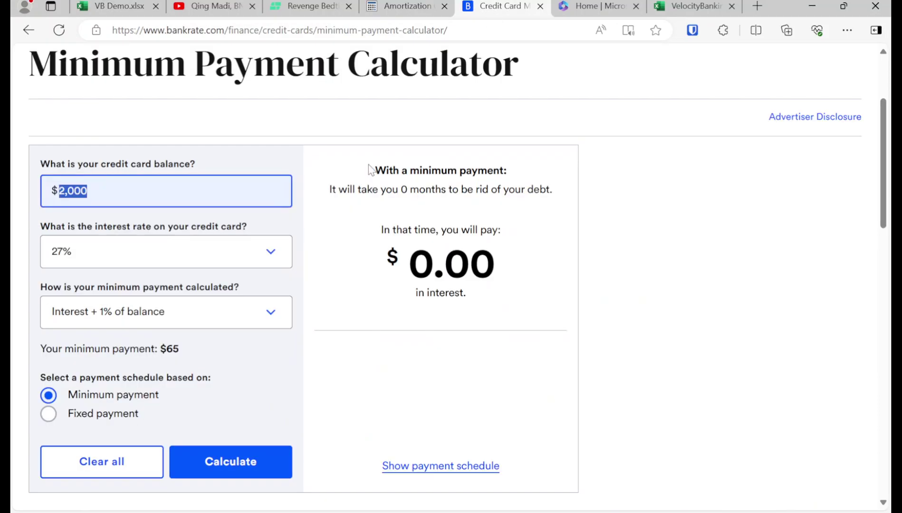
{"action": "left_click", "coordinate": [393, 7]}
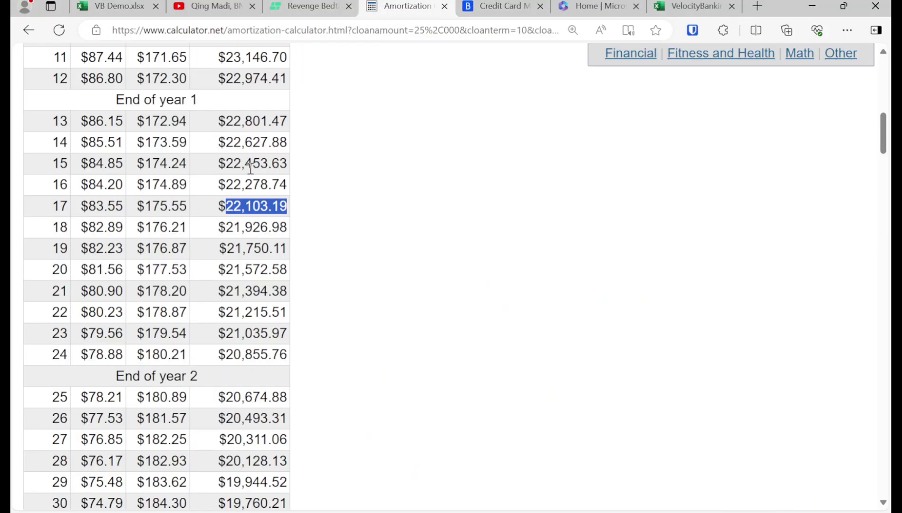
{"action": "scroll", "coordinate": [216, 184], "scroll_direction": "up", "scroll_amount": 10}
{"action": "triple_click", "coordinate": [213, 183]}
{"action": "type", "text": "$20000"}
- Set the loan term to 30 years and the interest rate to 6%, and calculate the mortgage's amortization
{"action": "left_click", "coordinate": [152, 210]}
{"action": "double_click", "coordinate": [153, 208]}
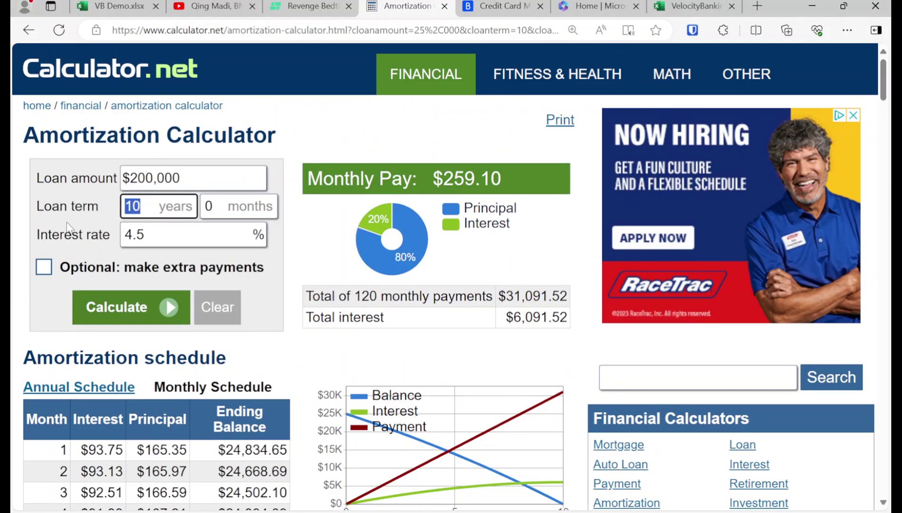
{"action": "left_click", "coordinate": [113, 11]}
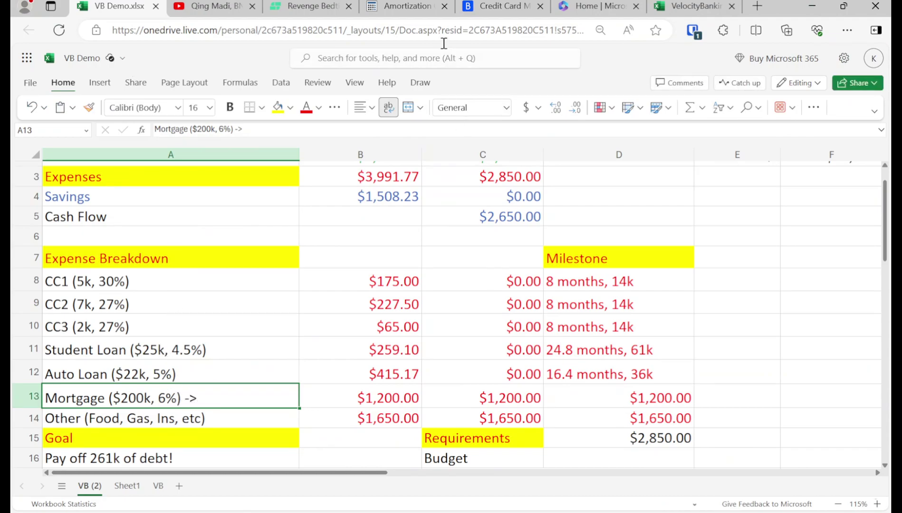
{"action": "key", "text": "ctrl+9"}
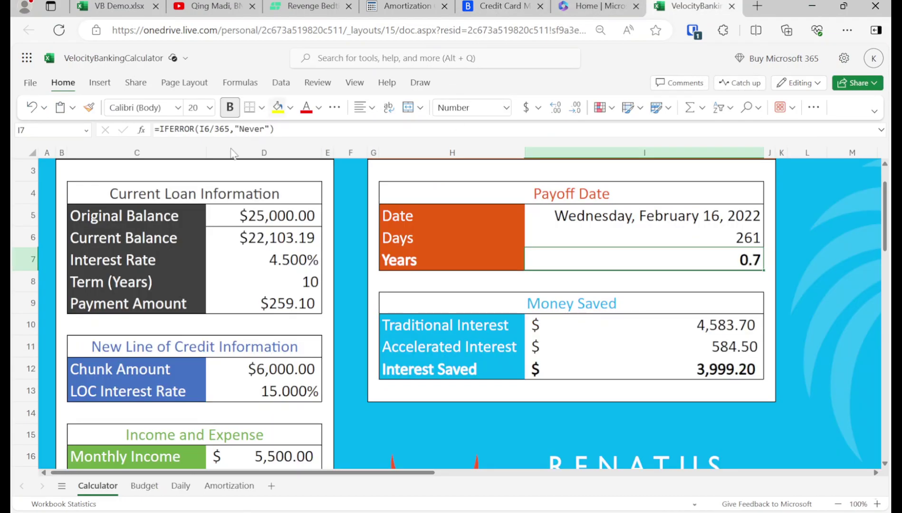
{"action": "left_click", "coordinate": [380, 5]}
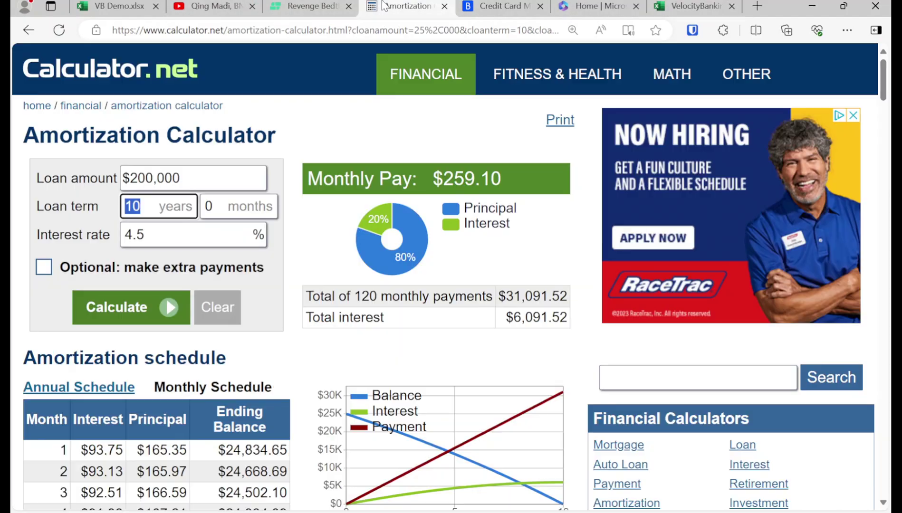
{"action": "type", "text": "30"}
{"action": "left_click", "coordinate": [176, 244]}
{"action": "double_click", "coordinate": [188, 233]}
{"action": "type", "text": "6"}
{"action": "left_click", "coordinate": [123, 313]}
- Show the monthly amortization schedule and copy the ending balance of month 25 without the dollar sign
{"action": "scroll", "coordinate": [222, 294], "scroll_direction": "down", "scroll_amount": 2}
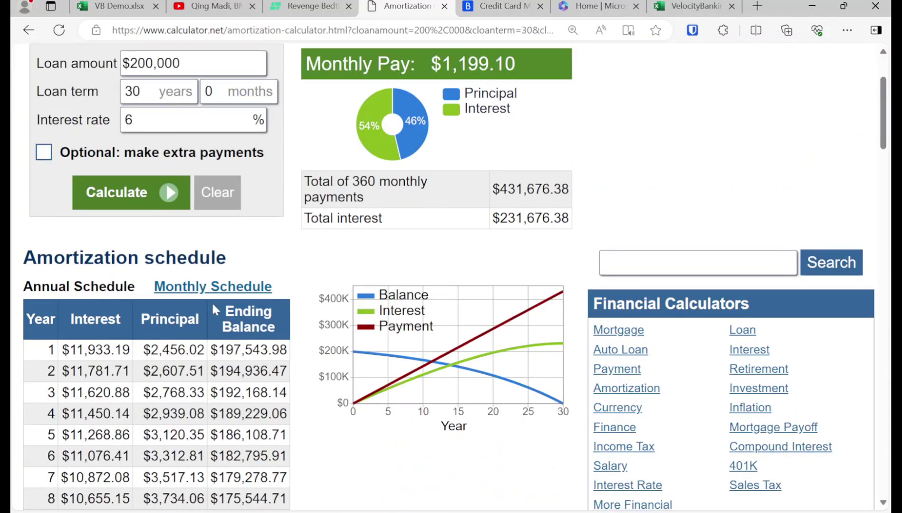
{"action": "left_click", "coordinate": [223, 294]}
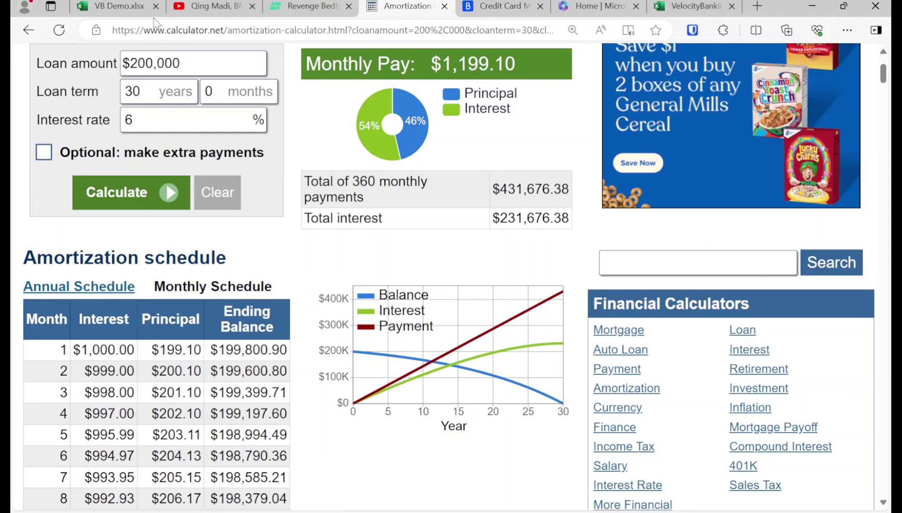
{"action": "left_click", "coordinate": [137, 6]}
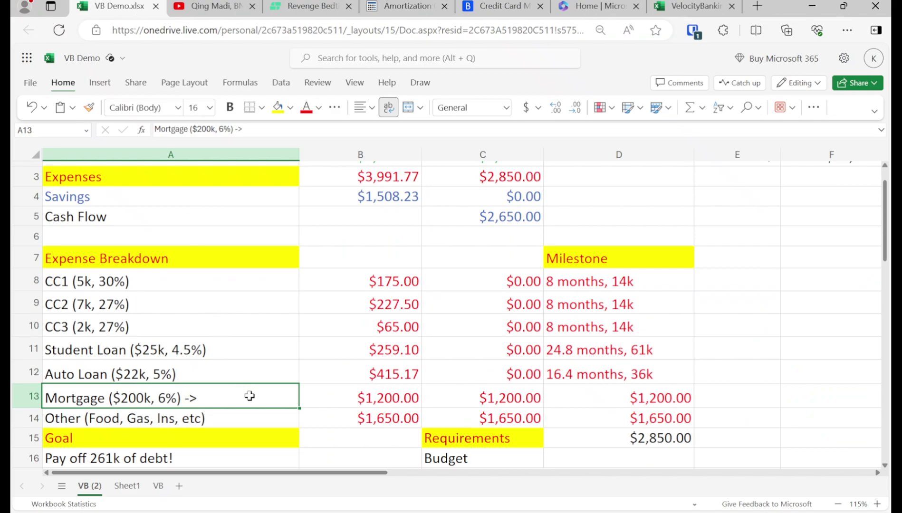
{"action": "left_click", "coordinate": [389, 4]}
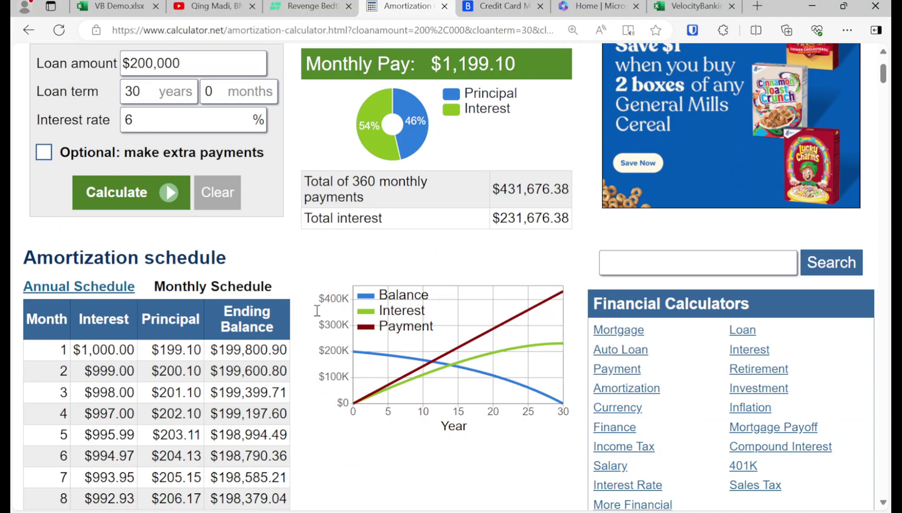
{"action": "scroll", "coordinate": [201, 297], "scroll_direction": "down", "scroll_amount": 12}
{"action": "scroll", "coordinate": [201, 297], "scroll_direction": "down", "scroll_amount": 1}
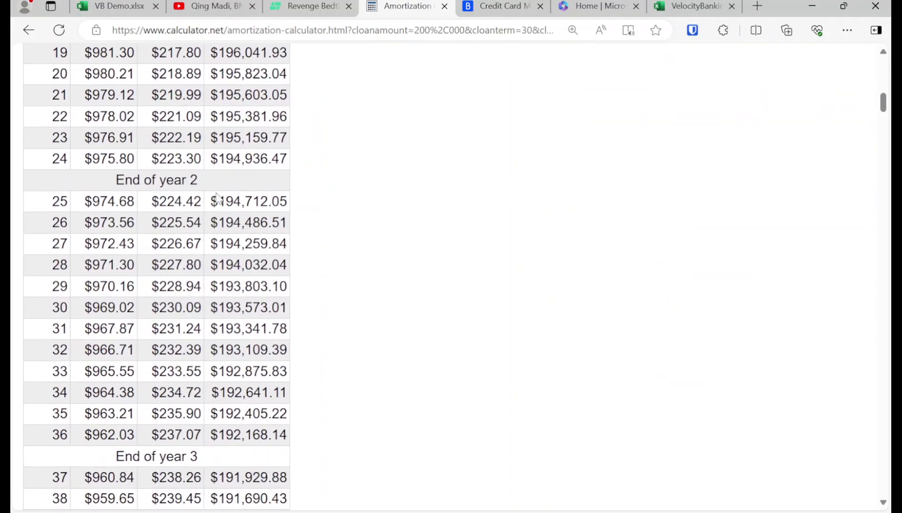
{"action": "left_click_drag", "start_coordinate": [220, 199], "coordinate": [289, 204]}
{"action": "key", "text": "ctrl+c"}
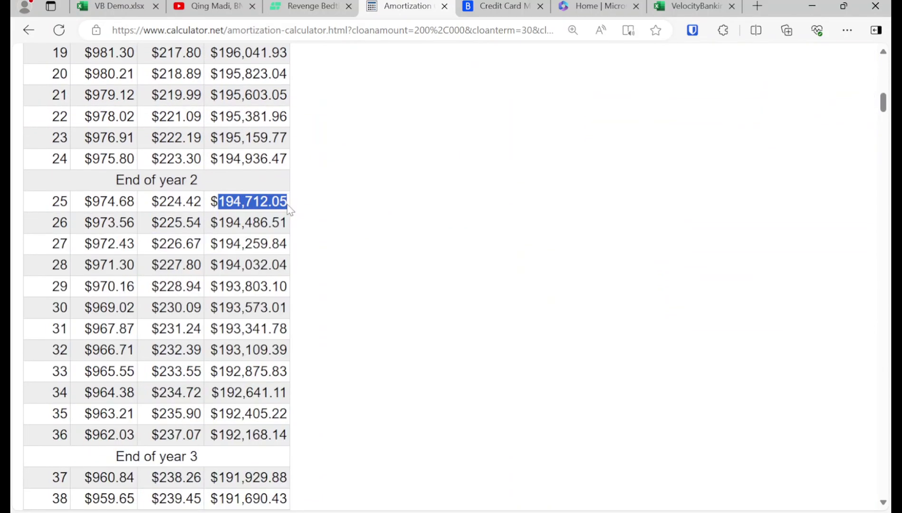
- Paste the copied balance 194,712.05 after the arrow in the Mortgage label in A13 of VB Demo
{"action": "left_click", "coordinate": [126, 7]}
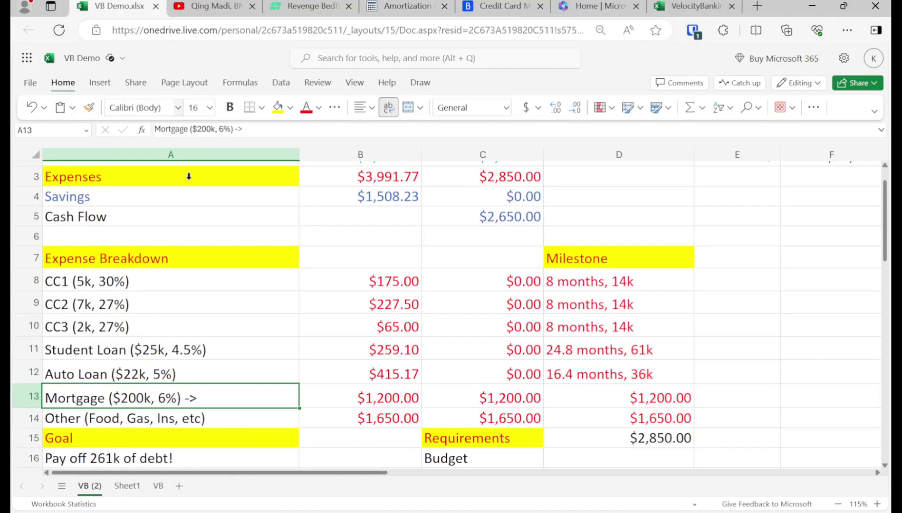
{"action": "double_click", "coordinate": [226, 401]}
{"action": "key", "text": "ctrl+v"}
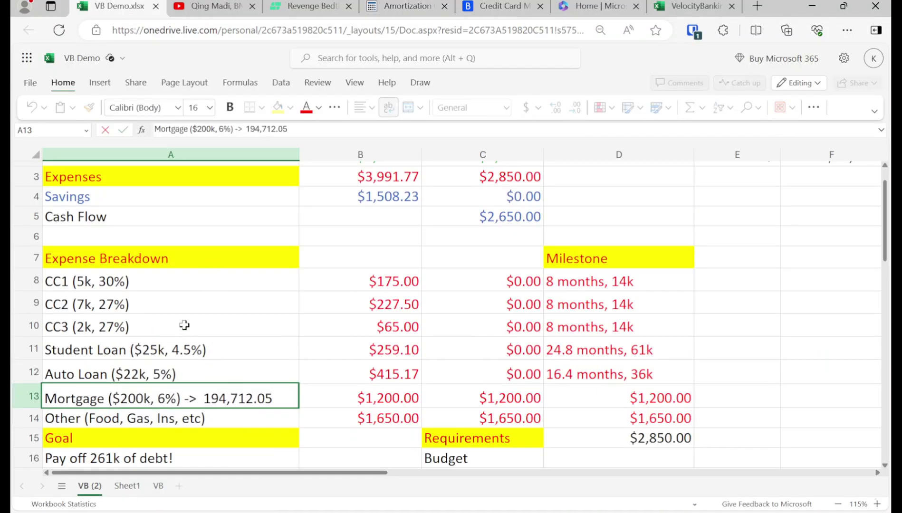
{"action": "key", "text": "Return"}
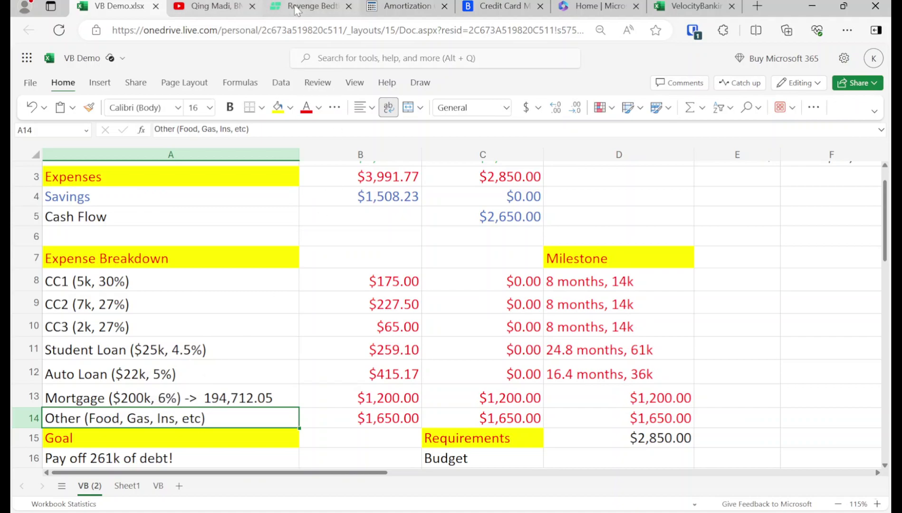
- Review the monthly mortgage amortization schedule around month 25 in the Amortization Calculator, and return to the Mortgage label in VB Demo
{"action": "left_click", "coordinate": [382, 13]}
{"action": "scroll", "coordinate": [111, 276], "scroll_direction": "up", "scroll_amount": 3}
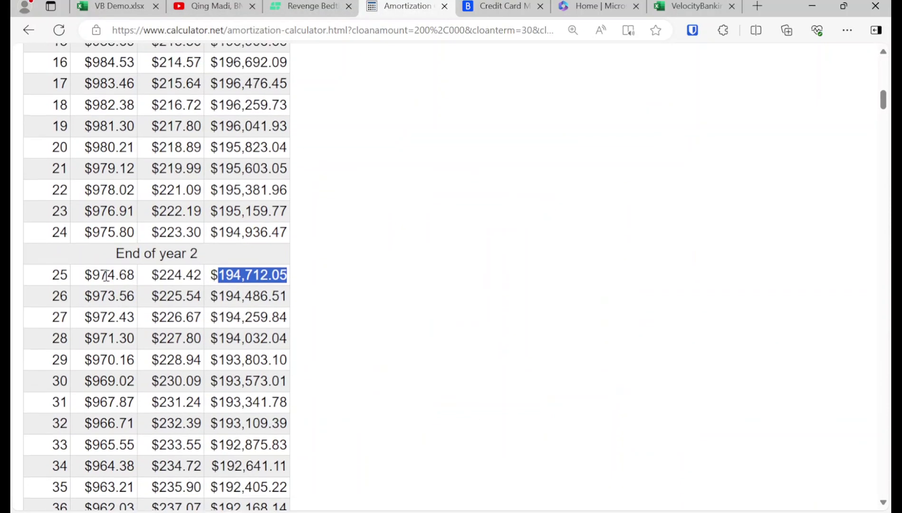
{"action": "scroll", "coordinate": [112, 311], "scroll_direction": "up", "scroll_amount": 7}
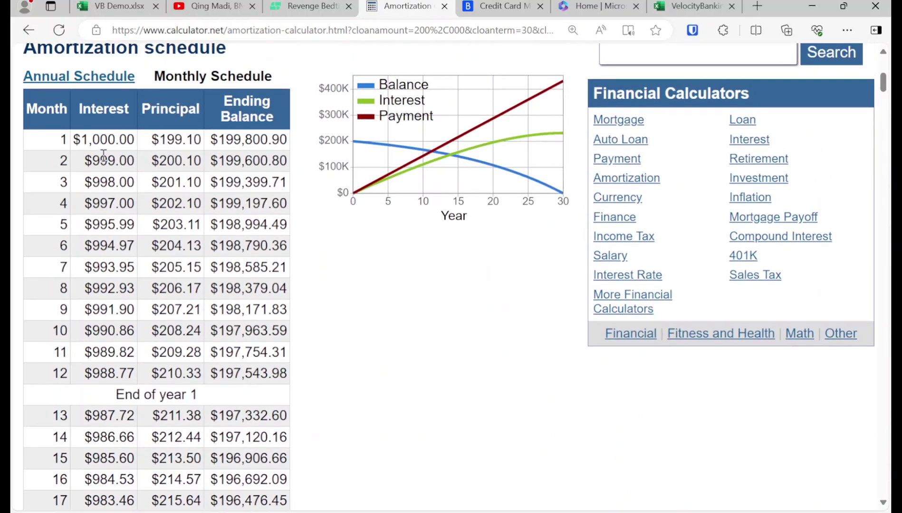
{"action": "scroll", "coordinate": [104, 214], "scroll_direction": "down", "scroll_amount": 6}
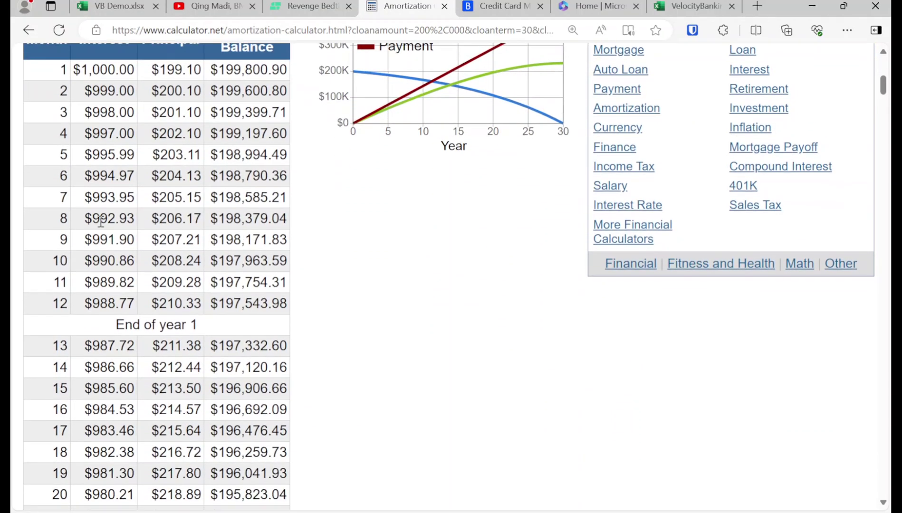
{"action": "scroll", "coordinate": [104, 236], "scroll_direction": "down", "scroll_amount": 2}
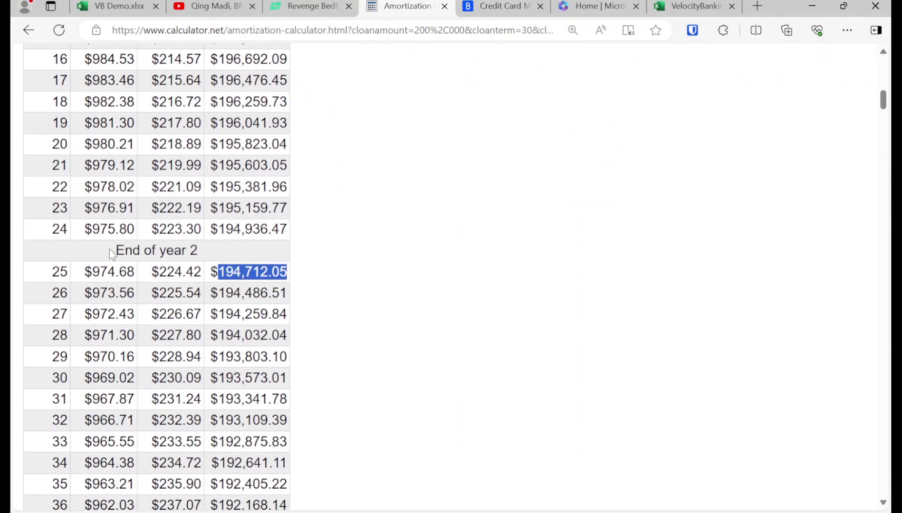
{"action": "scroll", "coordinate": [104, 242], "scroll_direction": "down", "scroll_amount": 2}
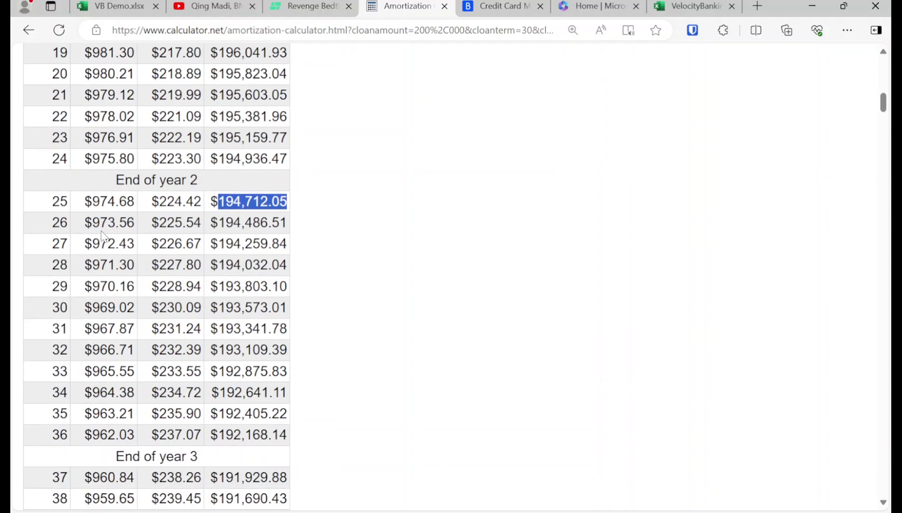
{"action": "scroll", "coordinate": [105, 219], "scroll_direction": "up", "scroll_amount": 5}
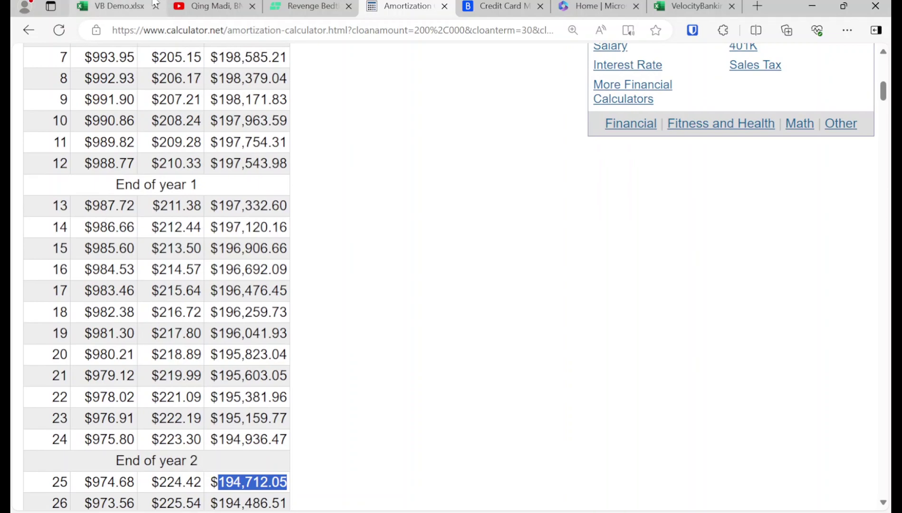
{"action": "left_click", "coordinate": [117, 6]}
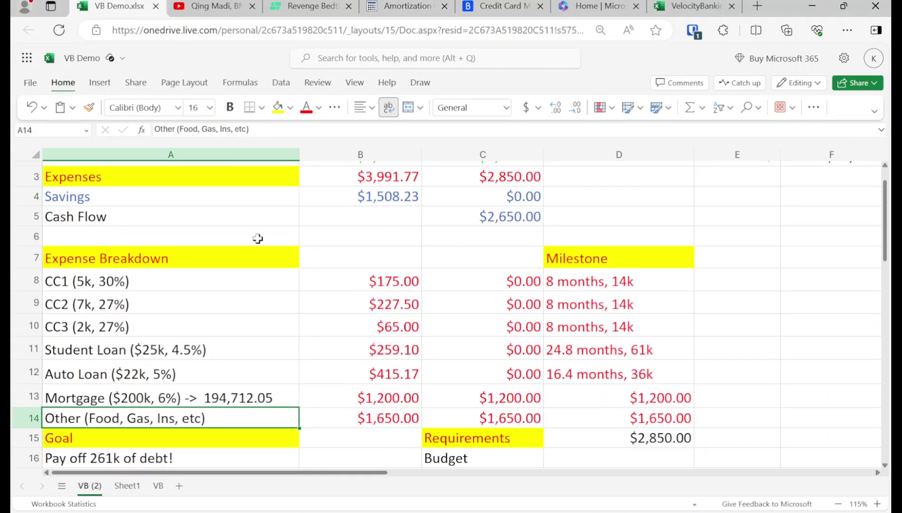
{"action": "left_click", "coordinate": [285, 393]}
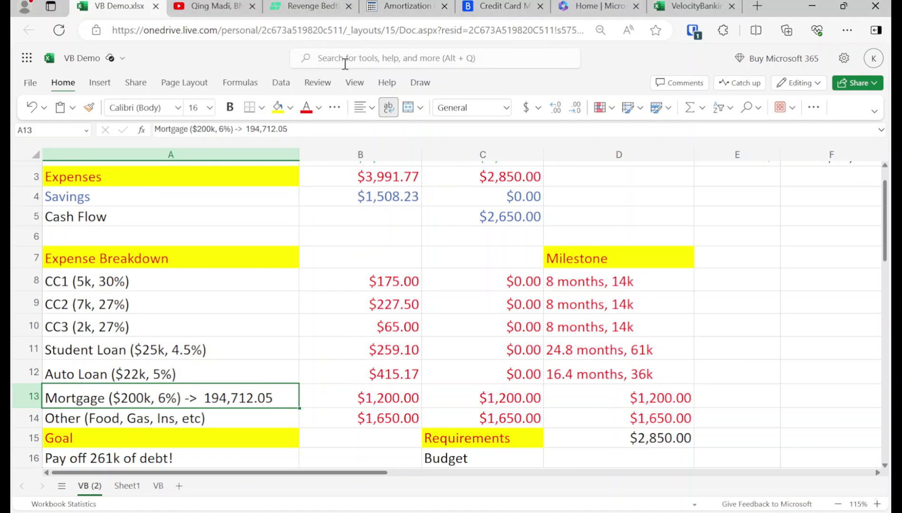
- Switch to the VelocityBankingCalculator workbook and set the Original Balance to $200,000
{"action": "left_click", "coordinate": [696, 5]}
{"action": "left_click", "coordinate": [291, 238]}
{"action": "left_click", "coordinate": [291, 218]}
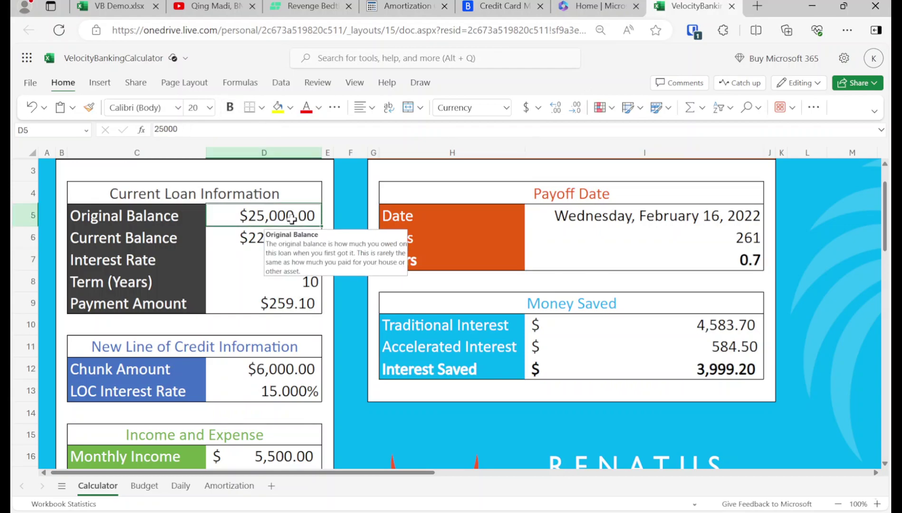
{"action": "type", "text": "200000"}
{"action": "key", "text": "Return"}
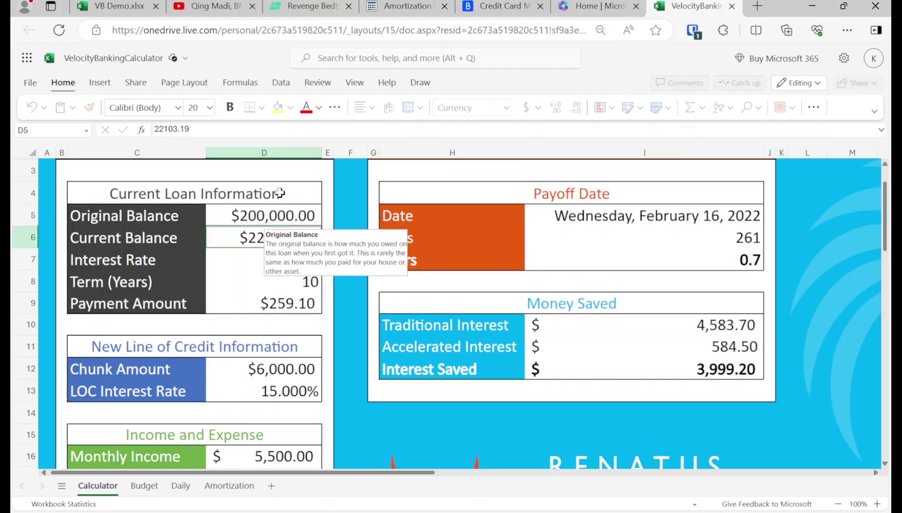
{"action": "key", "text": "Up"}
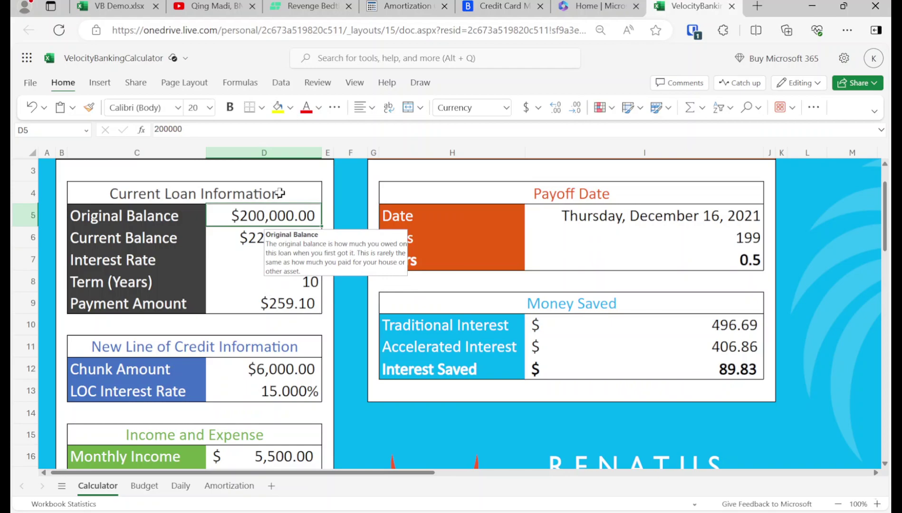
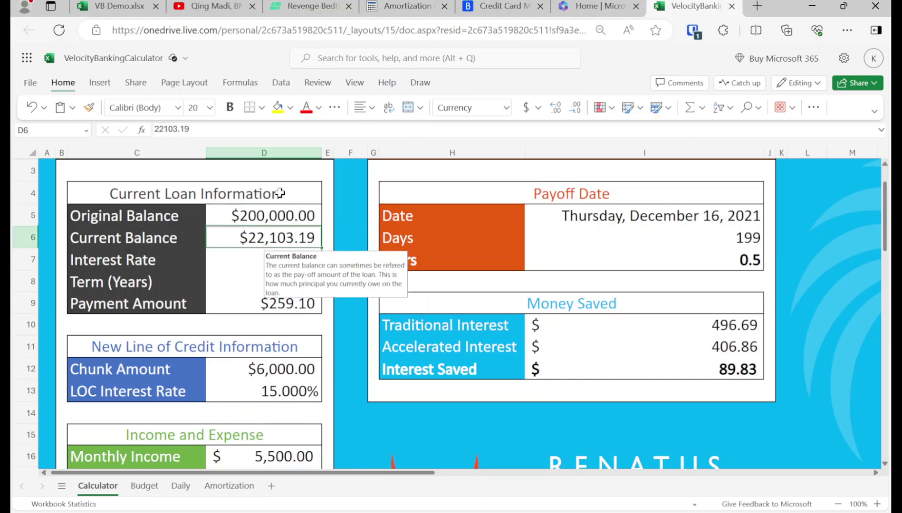
- Copy the balance 194,712.05 from the Mortgage label in VB Demo and paste it as the calculator's Current Balance
{"action": "left_click", "coordinate": [119, 6]}
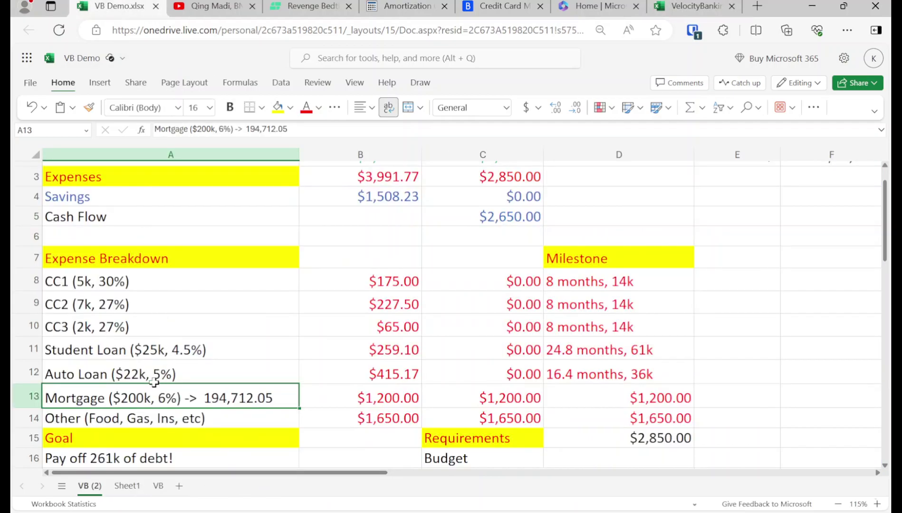
{"action": "double_click", "coordinate": [273, 400]}
{"action": "left_click_drag", "start_coordinate": [273, 400], "coordinate": [200, 400]}
{"action": "key", "text": "ctrl+c"}
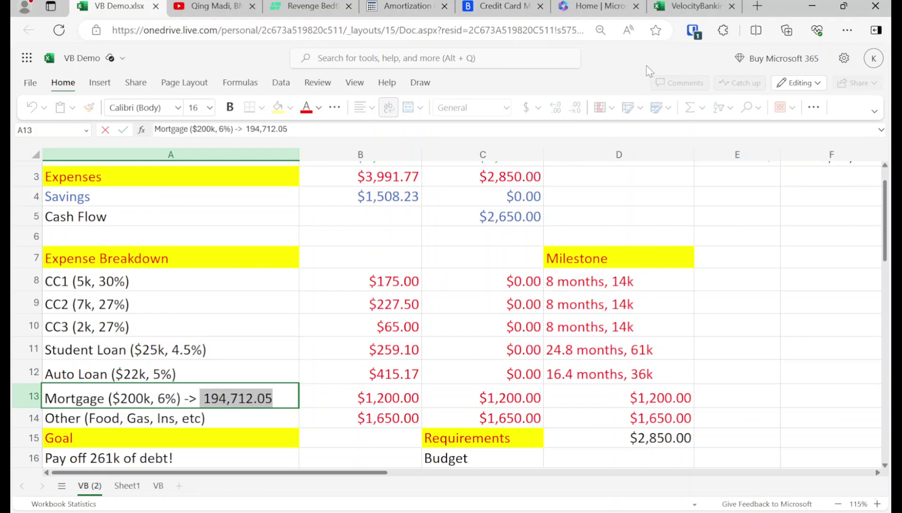
{"action": "left_click", "coordinate": [694, 5]}
{"action": "left_click_drag", "start_coordinate": [240, 129], "coordinate": [105, 137]}
{"action": "key", "text": "ctrl+v"}
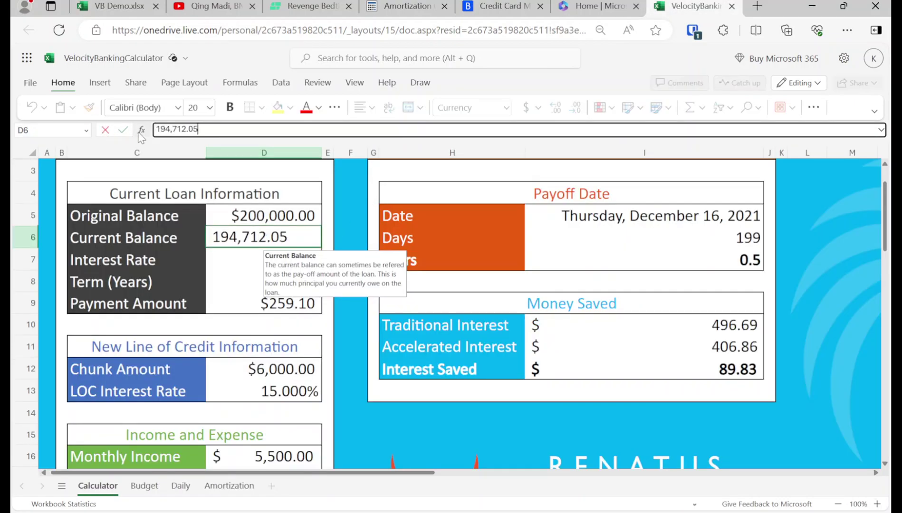
{"action": "key", "text": "Return"}
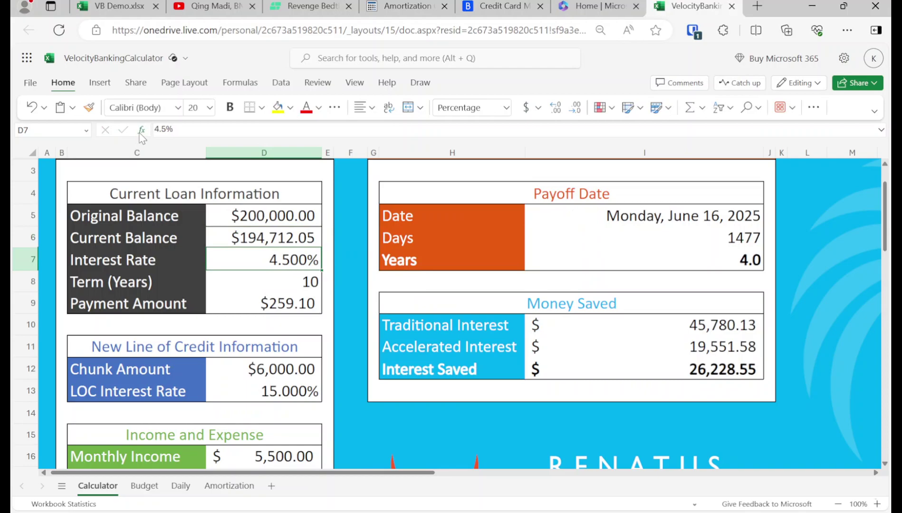
- Set the loan's interest rate to 6%, the term to 30 years and the payment amount to $1,200
{"action": "type", "text": "6"}
{"action": "key", "text": "Return"}
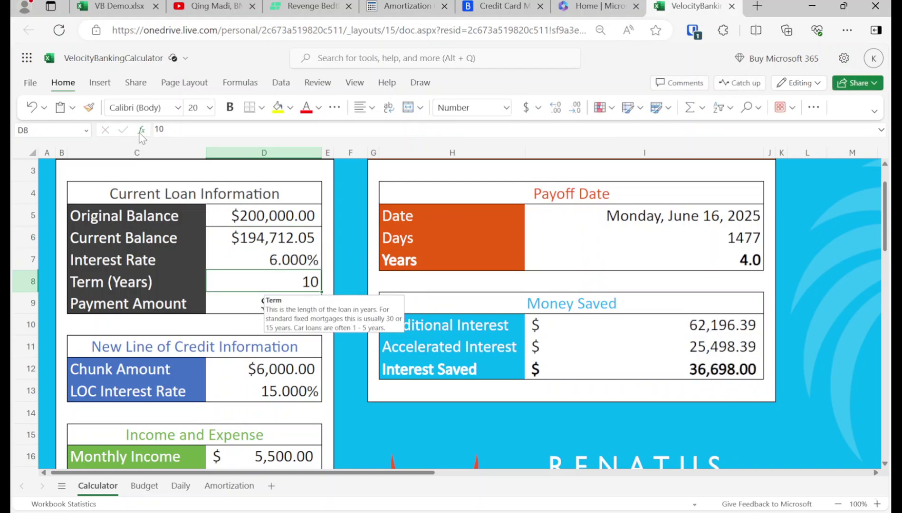
{"action": "type", "text": "30"}
{"action": "key", "text": "Return"}
{"action": "type", "text": "1200"}
{"action": "key", "text": "Return"}
{"action": "key", "text": "Return"}
{"action": "key", "text": "Return"}
{"action": "key", "text": "Return"}
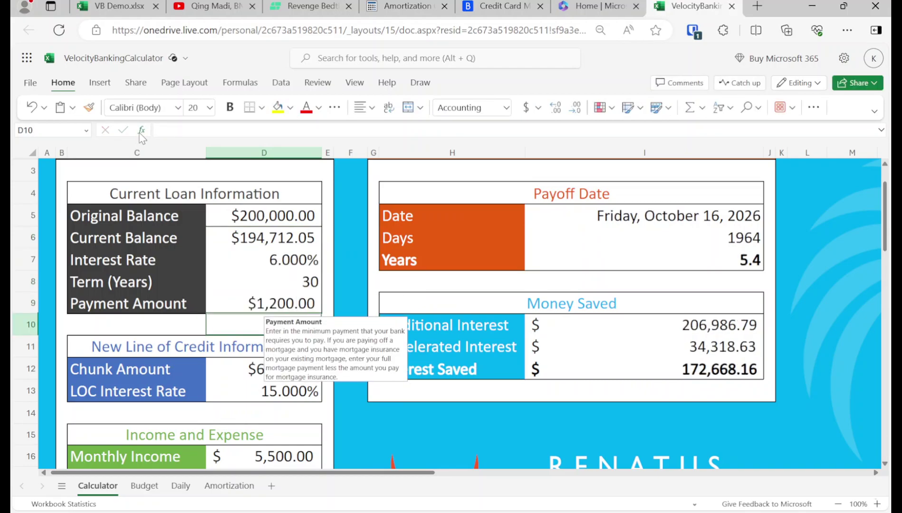
- Compare the calculator's Living Expenses with the Mortgage and Other amounts in the Velocity Banking column of VB Demo
{"action": "key", "text": "Return"}
{"action": "key", "text": "Return"}
{"action": "key", "text": "Return"}
{"action": "key", "text": "Return"}
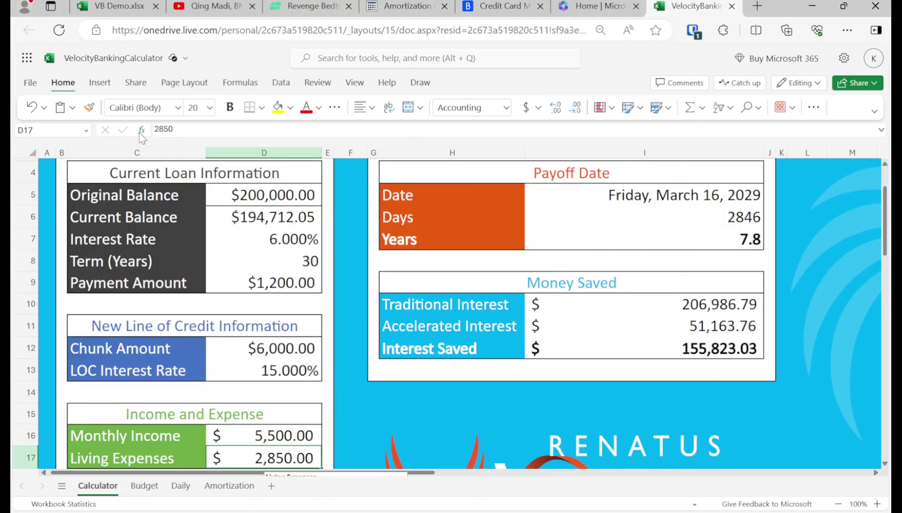
{"action": "left_click", "coordinate": [122, 6]}
{"action": "left_click", "coordinate": [385, 421]}
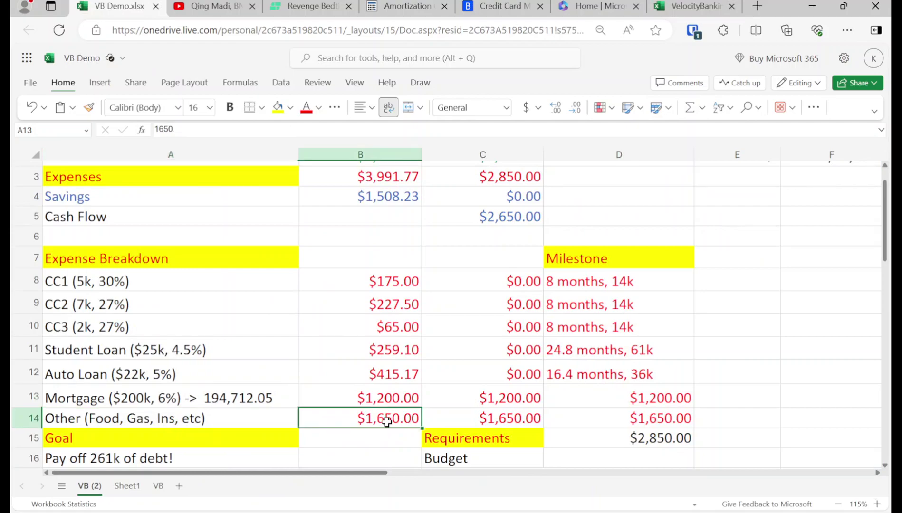
{"action": "left_click", "coordinate": [472, 424]}
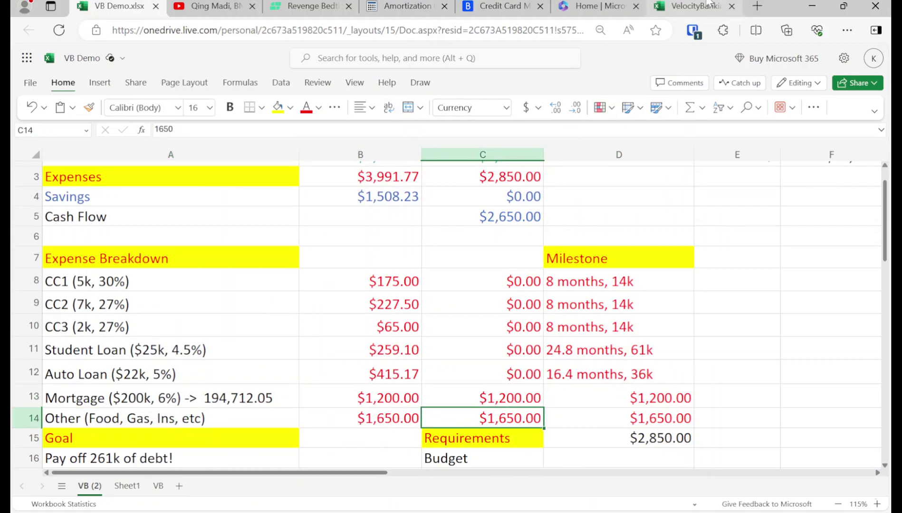
{"action": "left_click", "coordinate": [521, 398]}
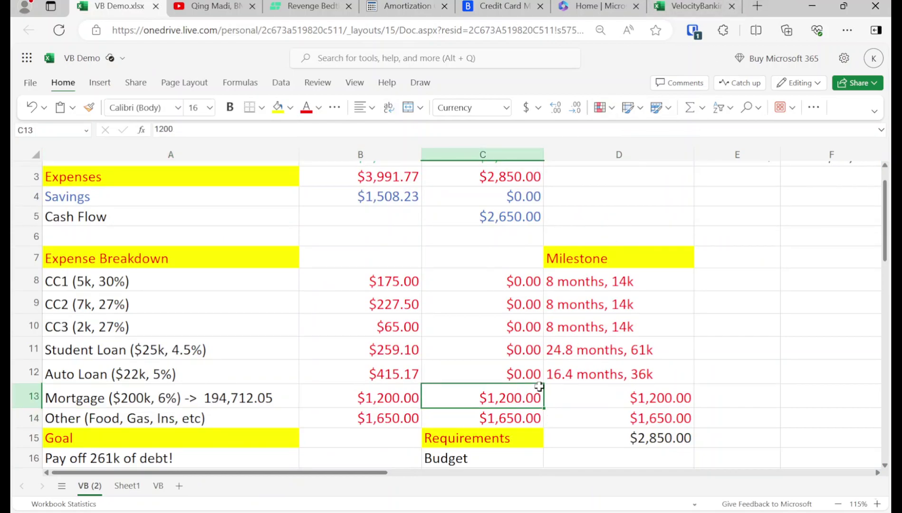
{"action": "left_click", "coordinate": [697, 5]}
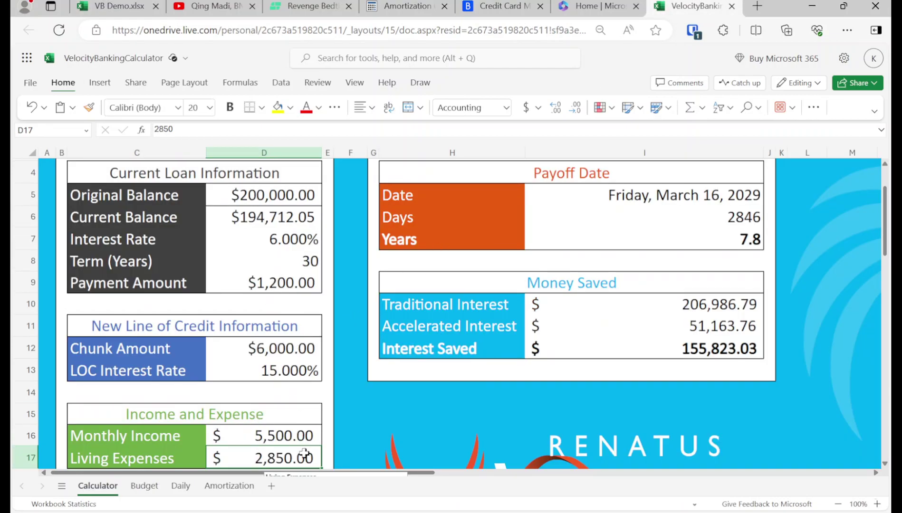
{"action": "left_click", "coordinate": [121, 7]}
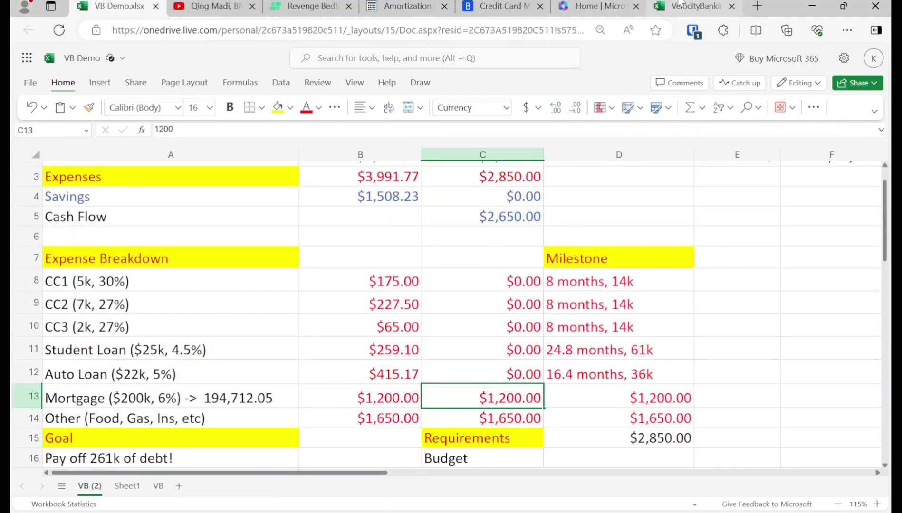
- Set the Living Expenses to $1,650 in VelocityBankingCalculator and view the recalculated payoff results
{"action": "left_click", "coordinate": [703, 7]}
{"action": "left_click", "coordinate": [290, 436]}
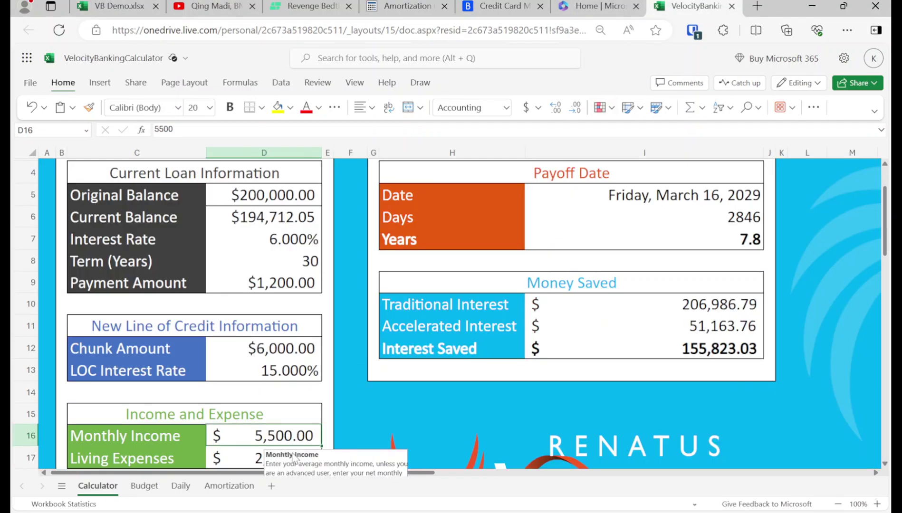
{"action": "left_click", "coordinate": [244, 449]}
{"action": "type", "text": "1650"}
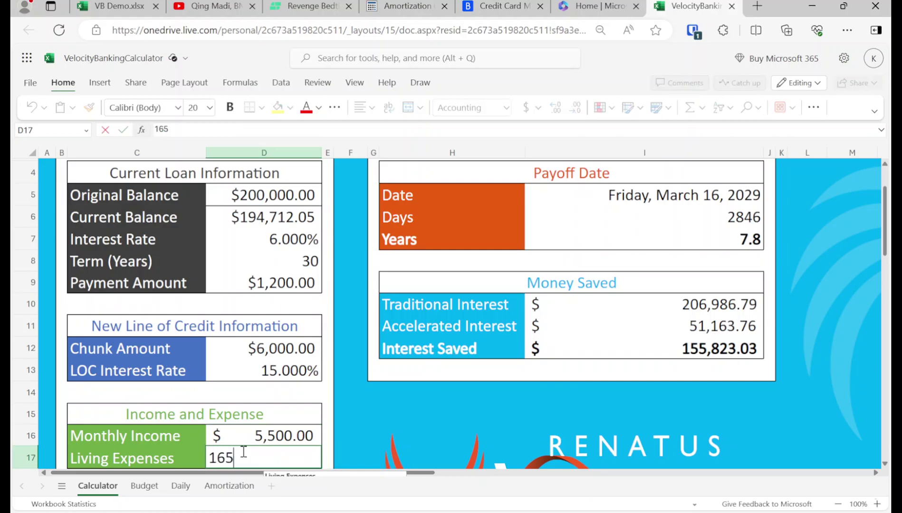
{"action": "key", "text": "Return"}
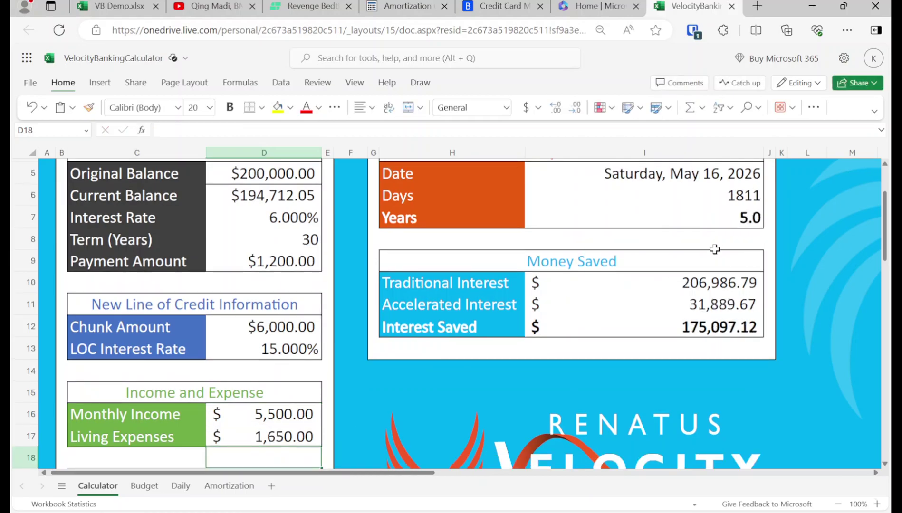
{"action": "scroll", "coordinate": [527, 327], "scroll_direction": "up", "scroll_amount": 1}
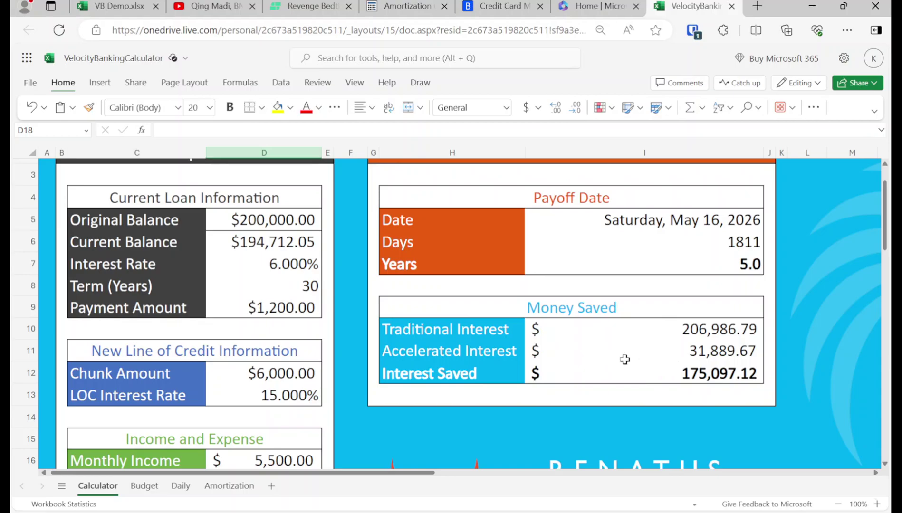
- Switch to VB Demo and set the Mortgage payment in C13 to 0
{"action": "left_click", "coordinate": [113, 4]}
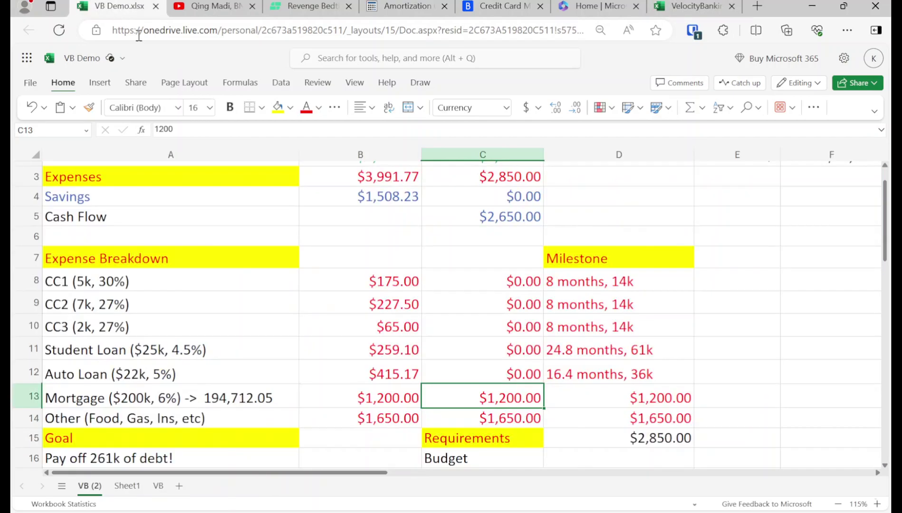
{"action": "left_click", "coordinate": [642, 398]}
{"action": "key", "text": "Left"}
{"action": "type", "text": "0"}
{"action": "key", "text": "Return"}
- Clear the leftover expense amounts and their sum in D13:D15 of the Milestone column
{"action": "key", "text": "Up"}
{"action": "key", "text": "Right"}
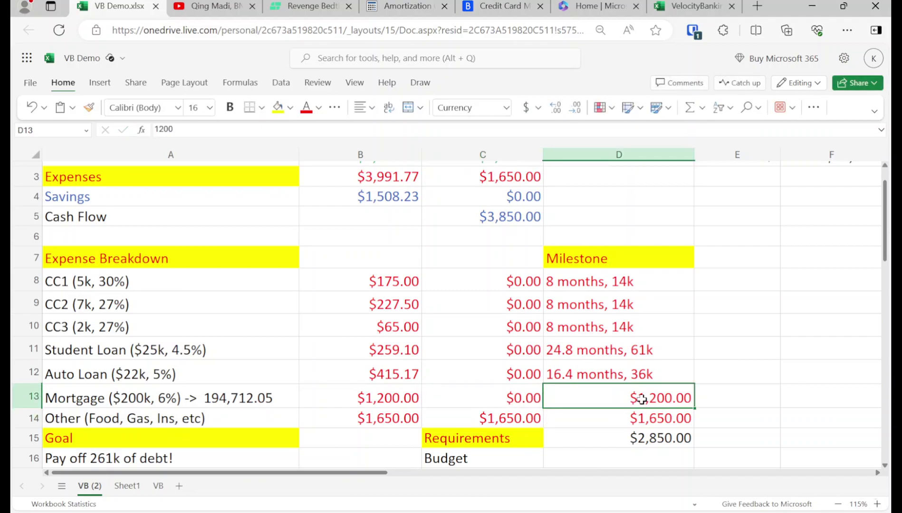
{"action": "key", "text": "shift+Down"}
{"action": "key", "text": "Delete"}
{"action": "left_click", "coordinate": [641, 399]}
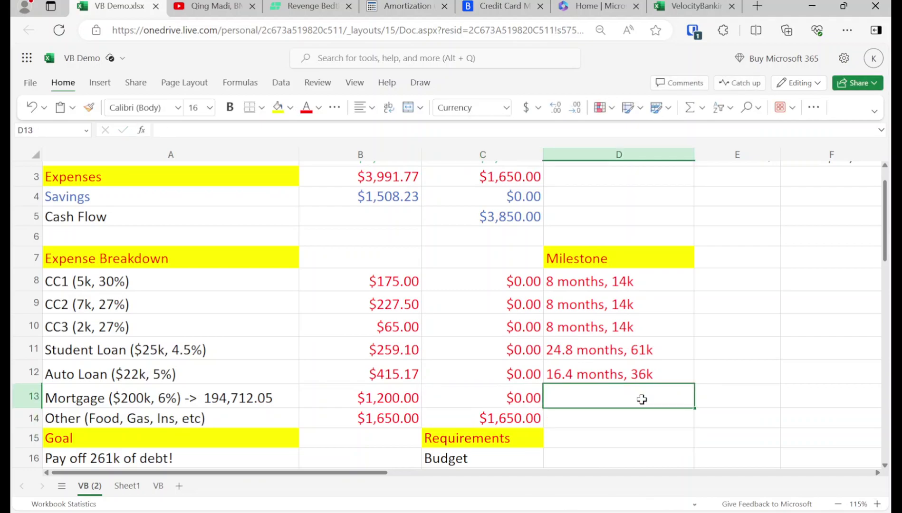
- Calculate the Mortgage's total payoff time in D13 with =16.4/12+5, taking the years from the payoff results in VelocityBankingCalculator
{"action": "type", "text": "="}
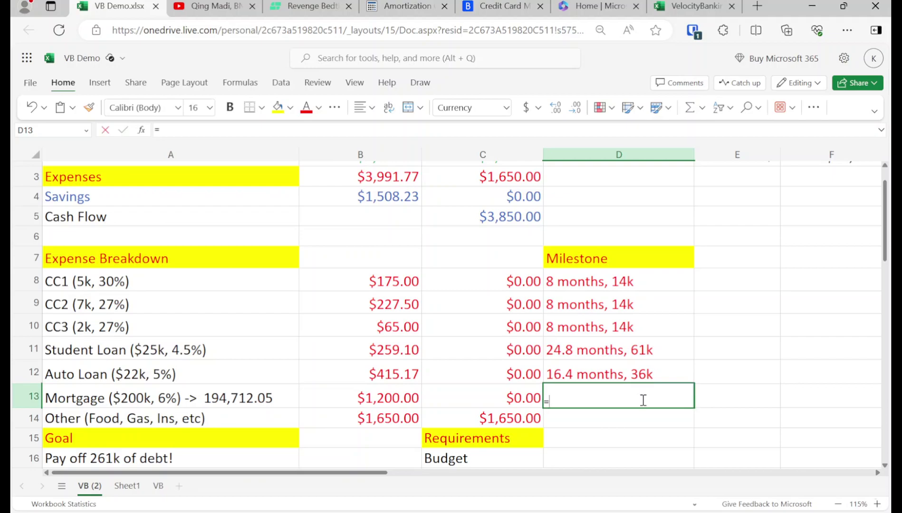
{"action": "type", "text": "16."}
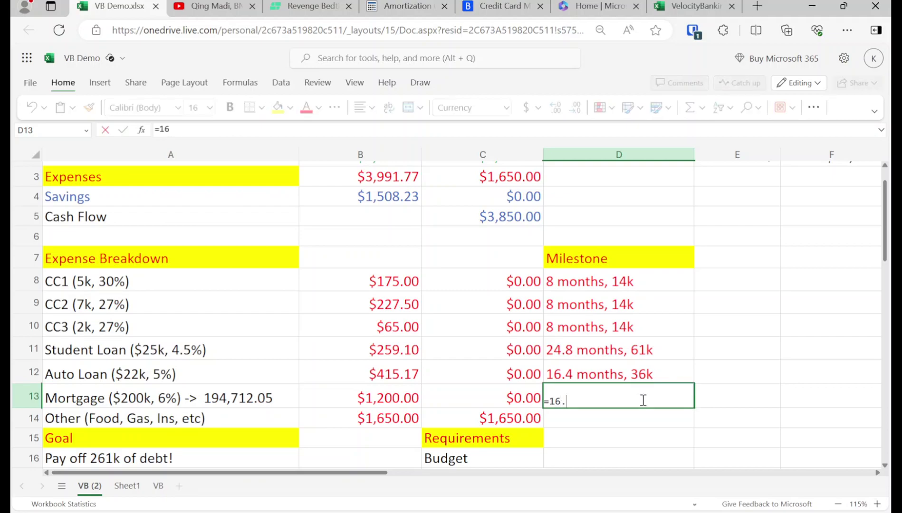
{"action": "type", "text": "4/12+"}
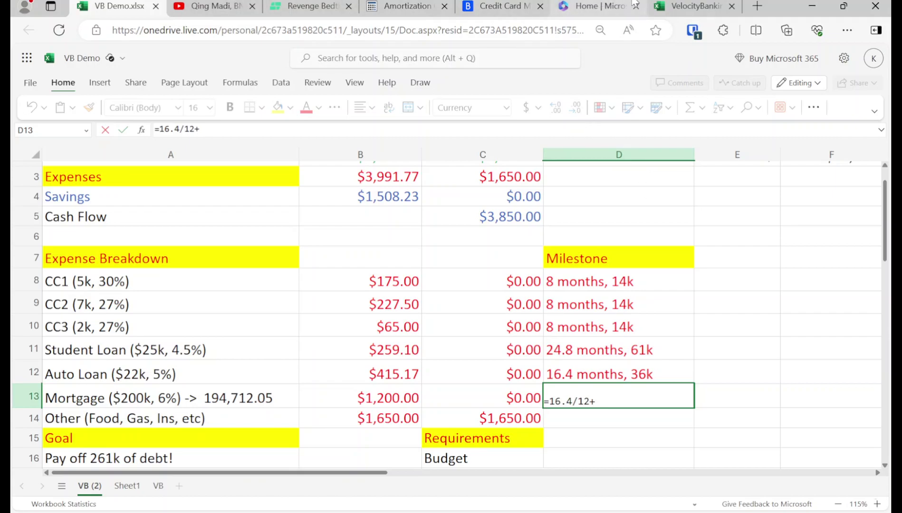
{"action": "left_click", "coordinate": [691, 6]}
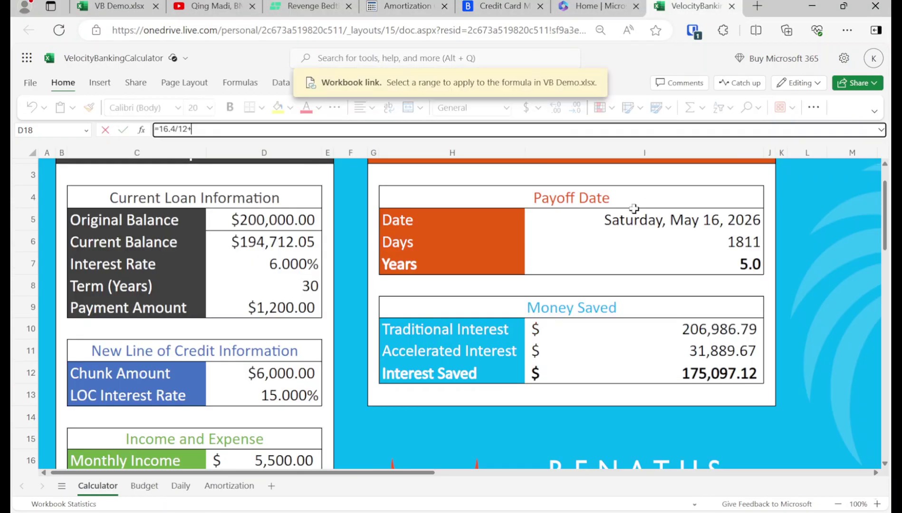
{"action": "left_click", "coordinate": [119, 6]}
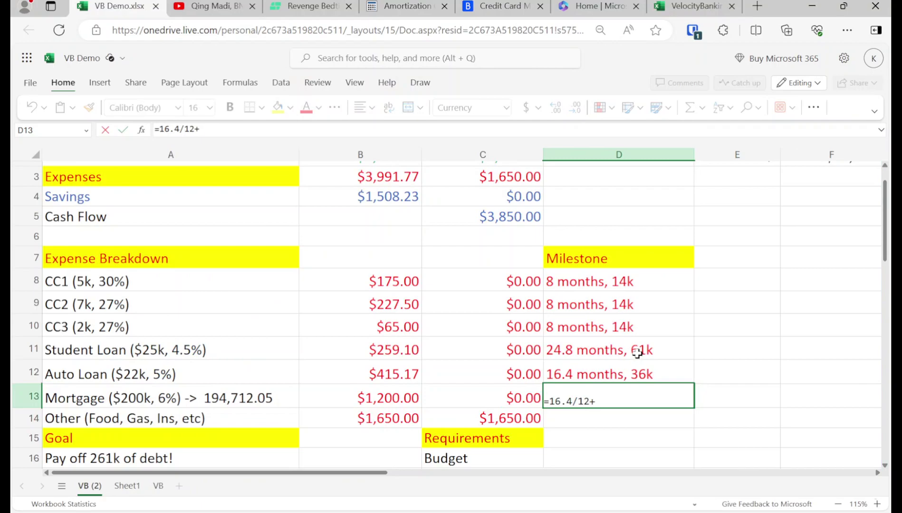
{"action": "type", "text": "5"}
{"action": "key", "text": "Return"}
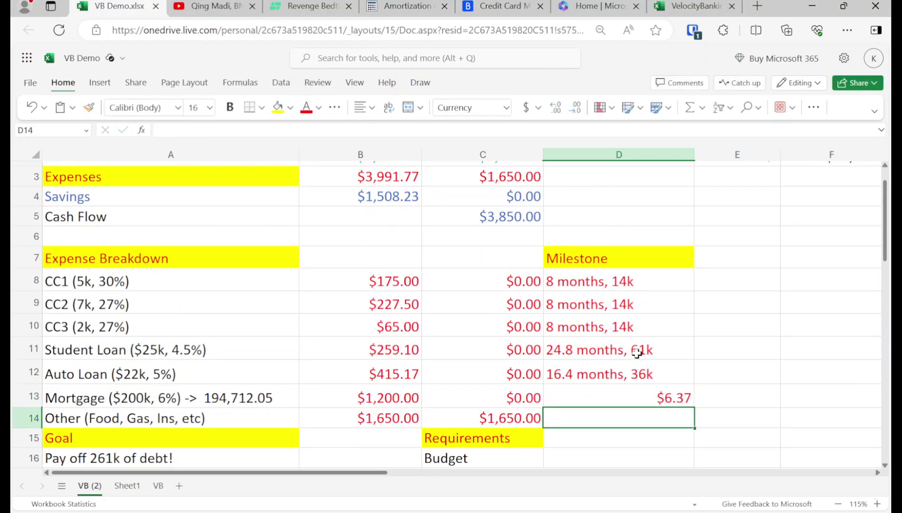
- Replace the calculation in D13 with the Mortgage milestone text "6.4 years, 261k!"
{"action": "key", "text": "Up"}
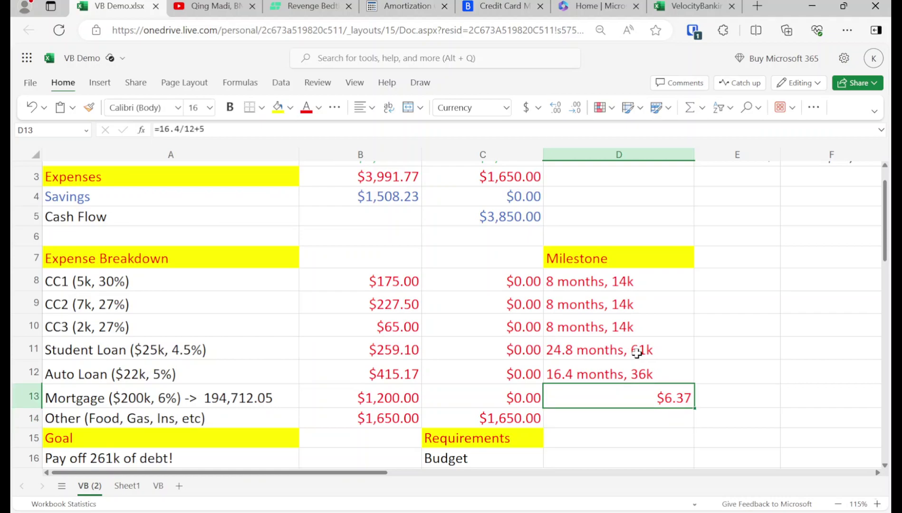
{"action": "type", "text": "6.4 years,"}
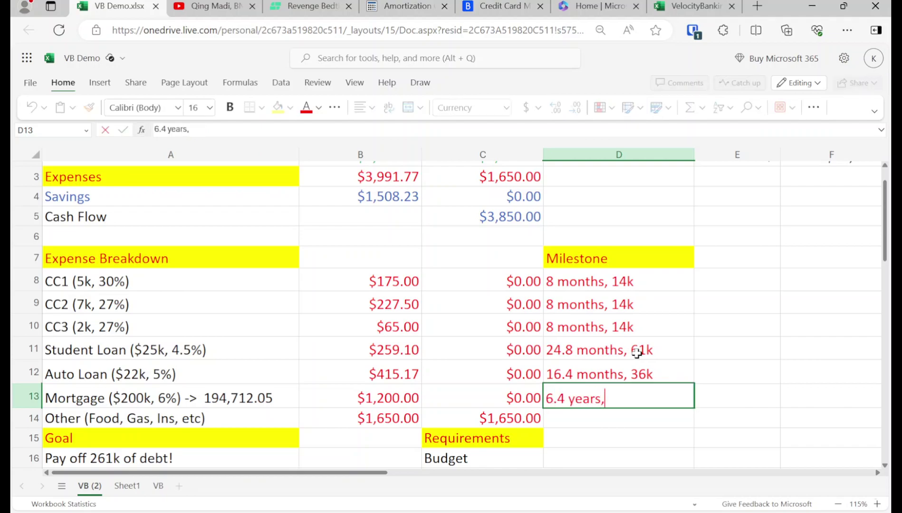
{"action": "type", "text": " 261k!"}
{"action": "key", "text": "Return"}
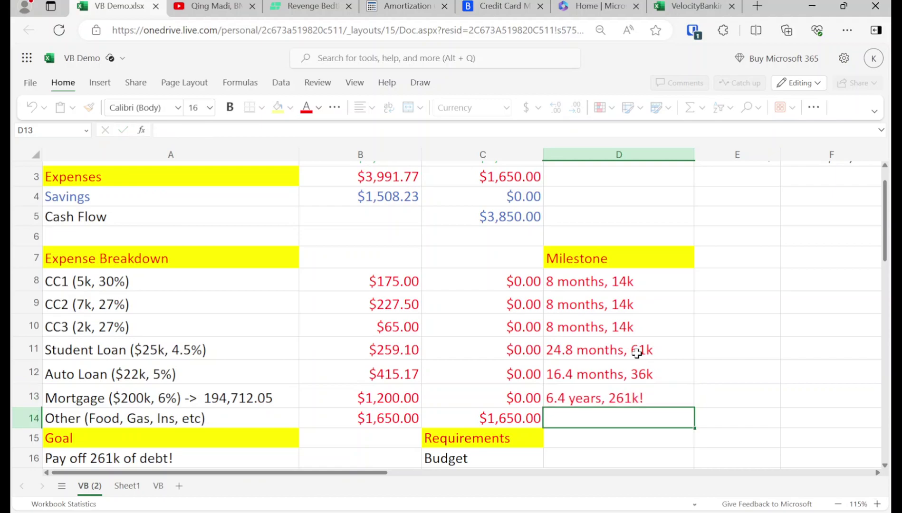
{"action": "key", "text": "Up"}
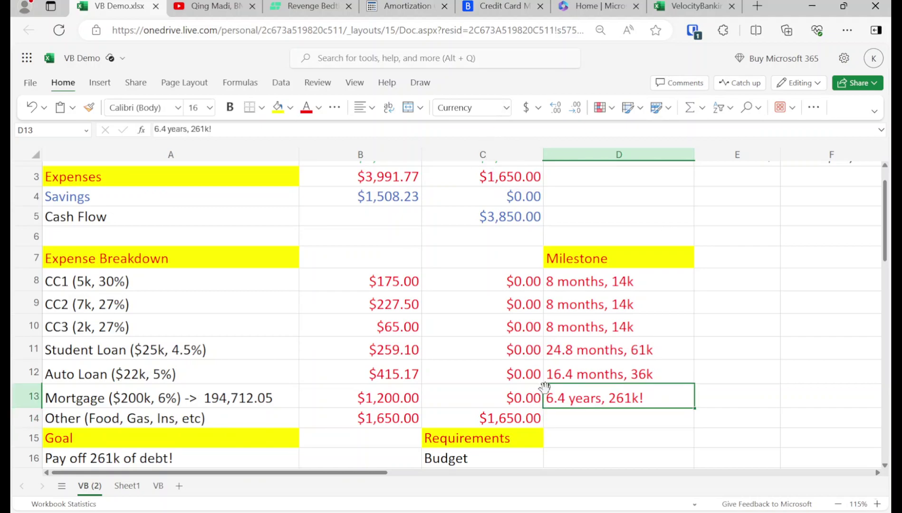
- Review the full comparison and highlight the debts from CC1 to Mortgage in A8:A13, leaving CC1 selected
{"action": "scroll", "coordinate": [544, 386], "scroll_direction": "up", "scroll_amount": 1}
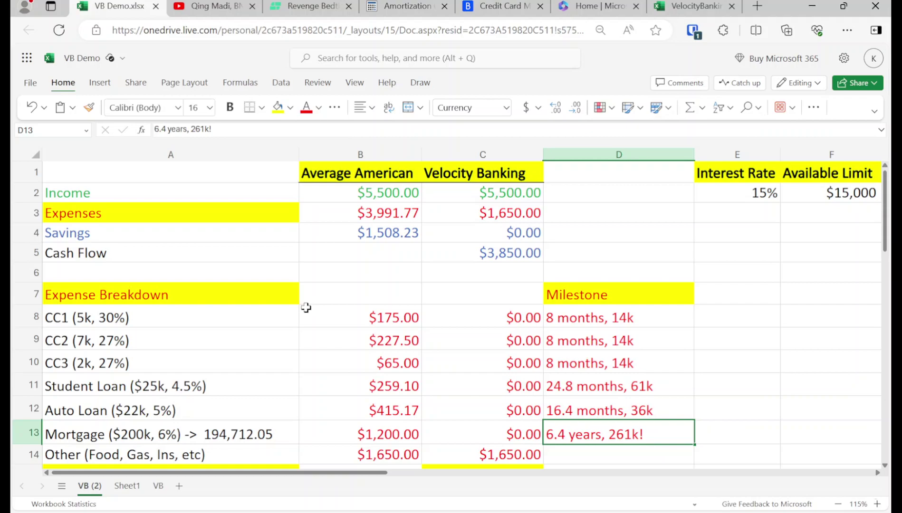
{"action": "key", "text": "Up"}
{"action": "key", "text": "Left"}
{"action": "key", "text": "Up"}
{"action": "key", "text": "Up"}
{"action": "key", "text": "Up"}
{"action": "key", "text": "Left"}
{"action": "key", "text": "Left"}
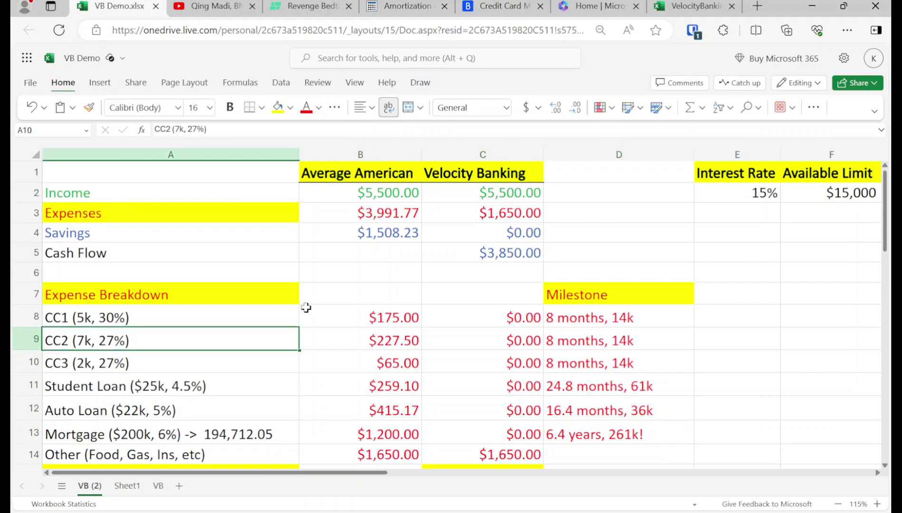
{"action": "key", "text": "Up"}
{"action": "key", "text": "shift+Down"}
{"action": "key", "text": "shift+Down"}
{"action": "key", "text": "shift+Down"}
{"action": "key", "text": "shift+Down"}
{"action": "key", "text": "shift+Down"}
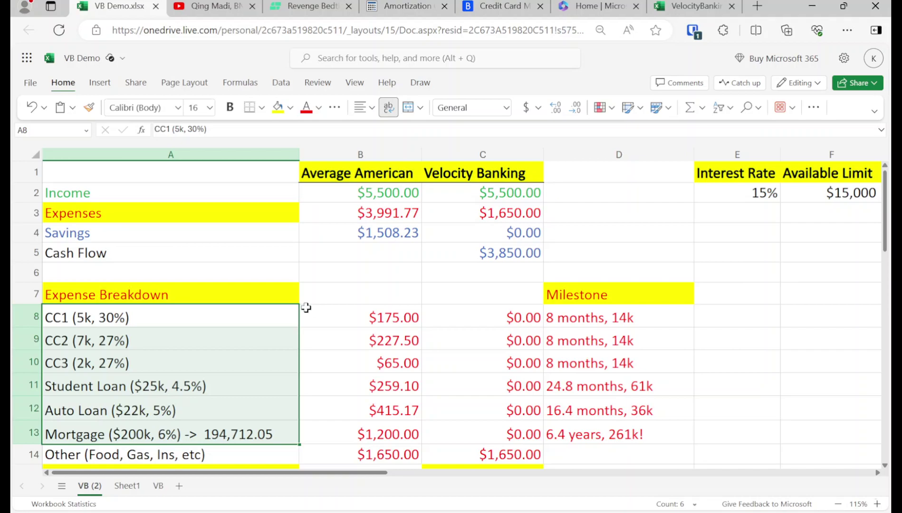
{"action": "left_click", "coordinate": [306, 308]}
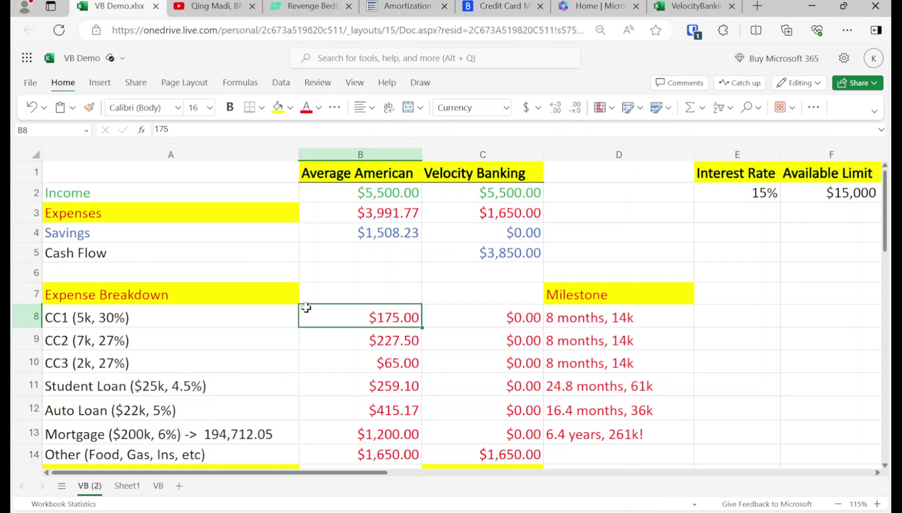
{"action": "key", "text": "Left"}
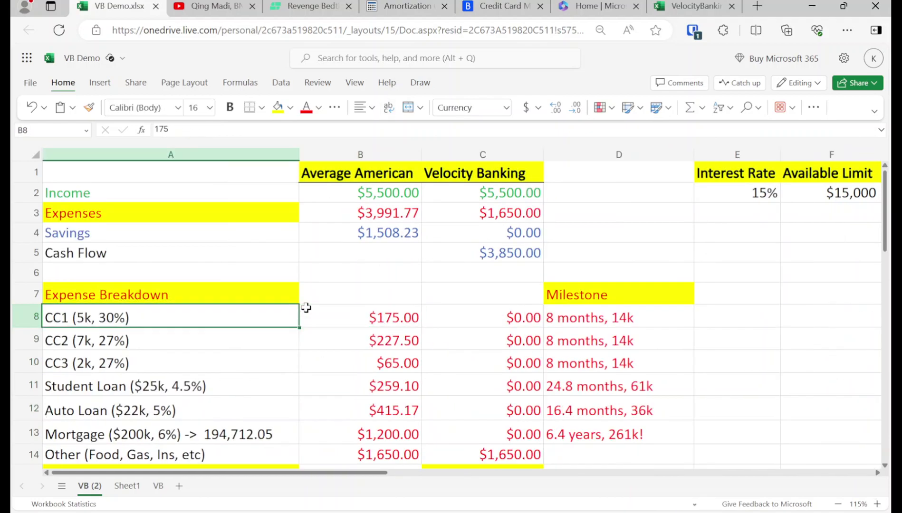
{"action": "left_click", "coordinate": [331, 6]}
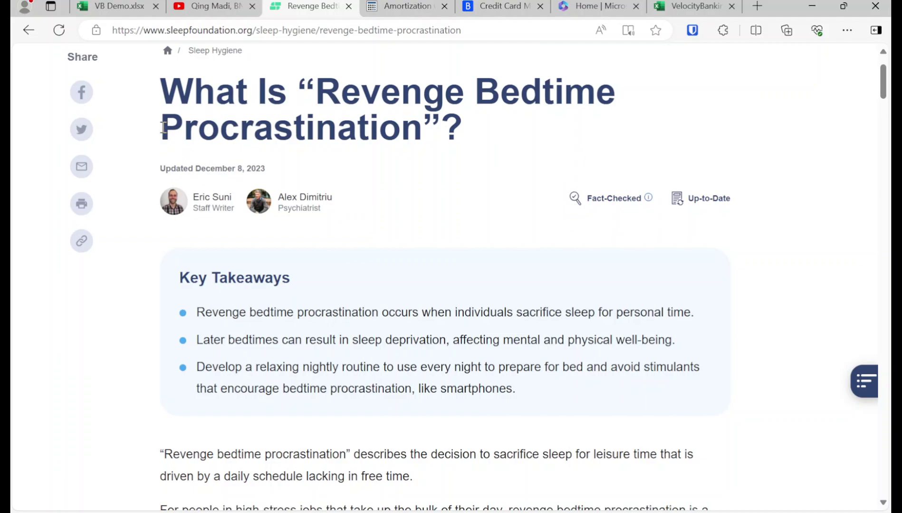
{"action": "left_click", "coordinate": [166, 7]}
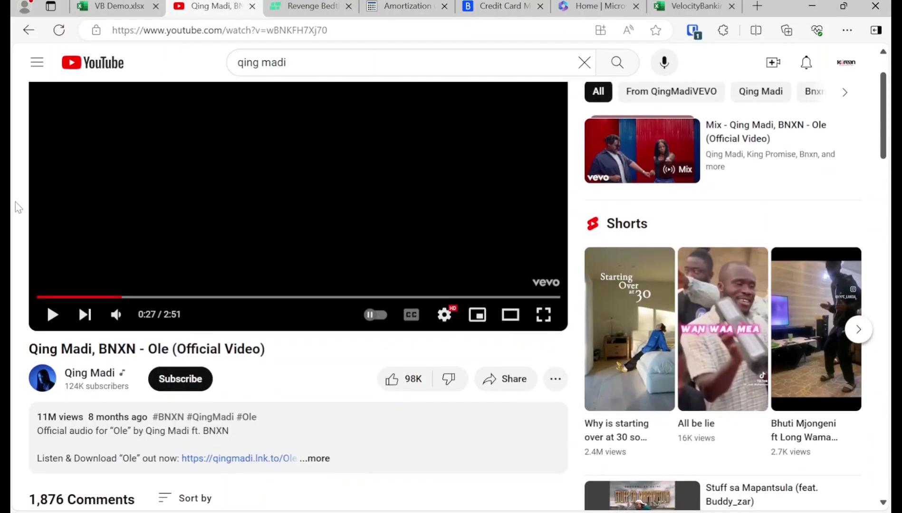
{"action": "scroll", "coordinate": [17, 203], "scroll_direction": "down", "scroll_amount": 4}
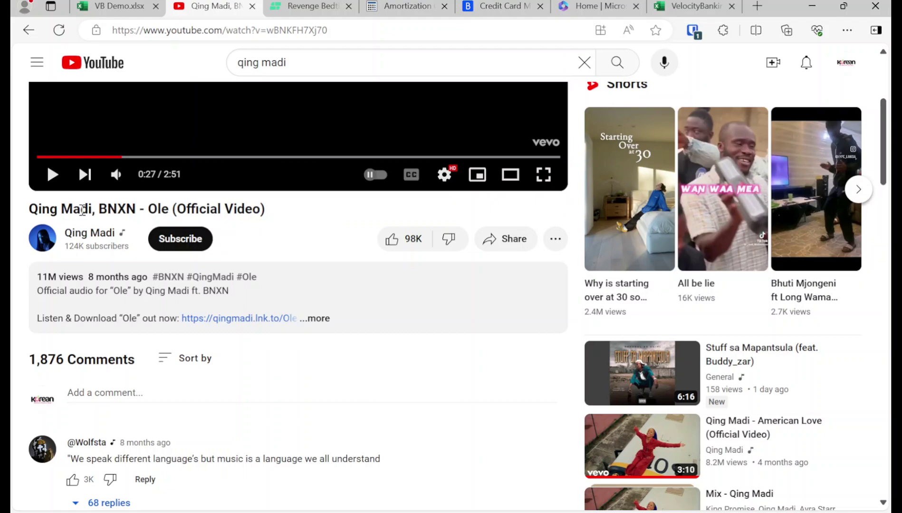
{"action": "left_click", "coordinate": [111, 6]}
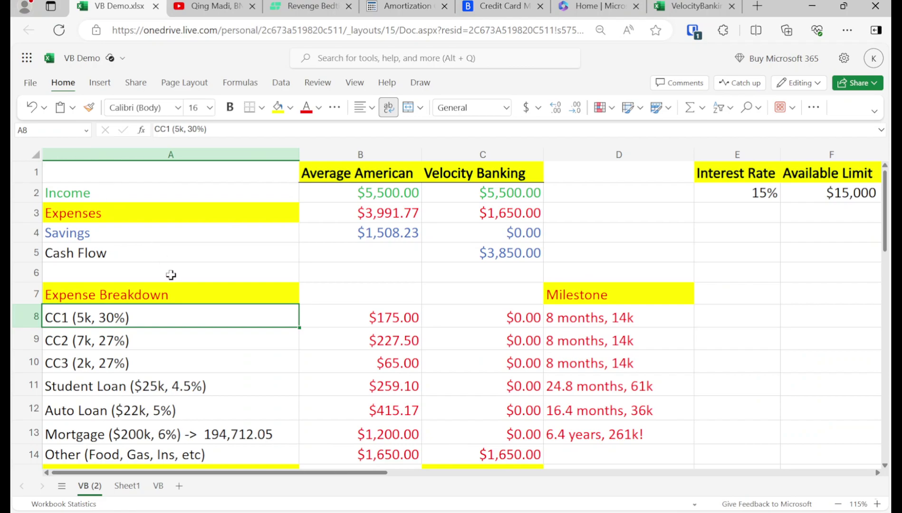